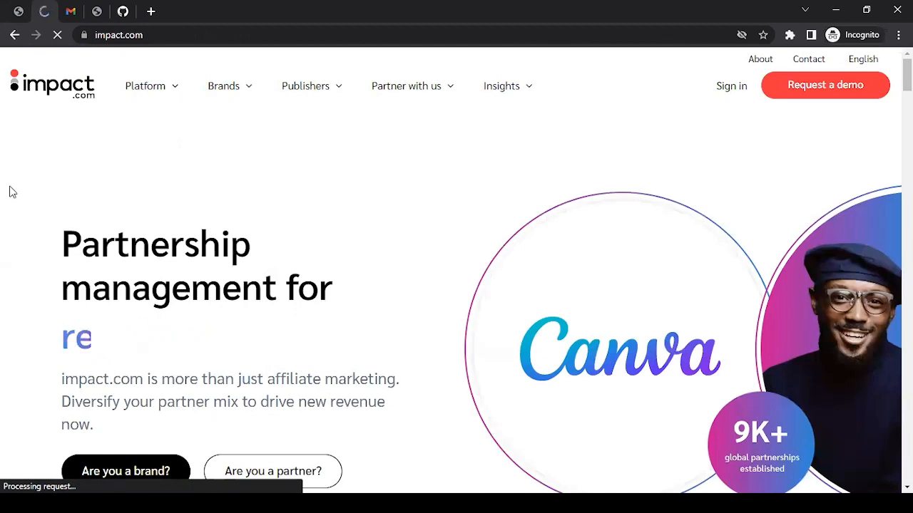
Step: From Impact.com's get-started page, choose to sign up as a creator/publisher partner
left_click(841, 97)
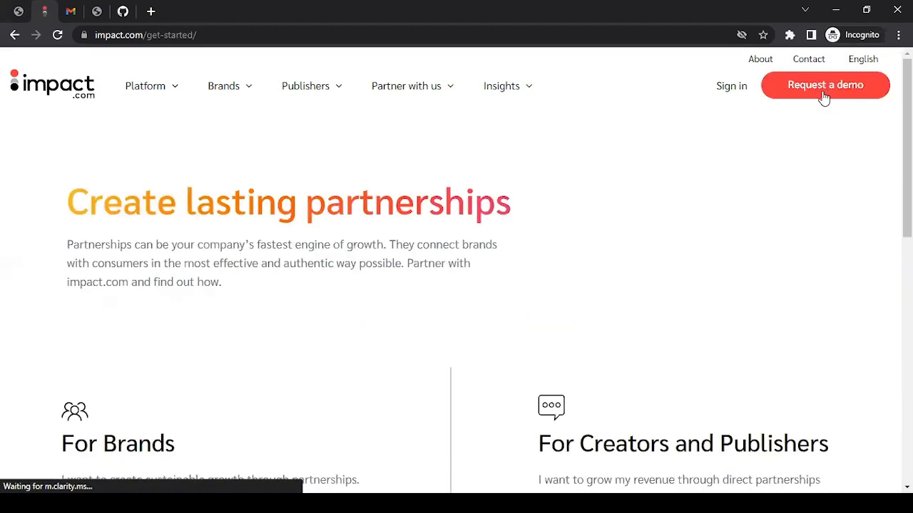
scroll(660, 222, "down", 3)
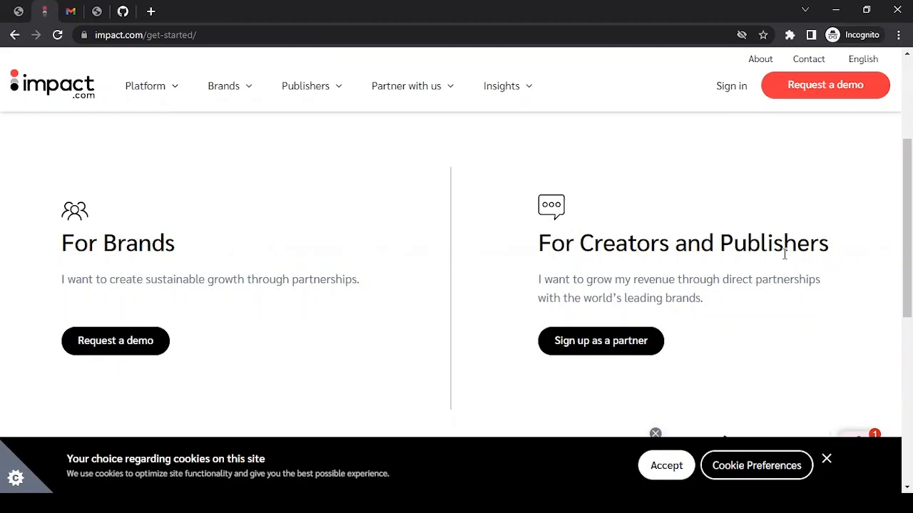
left_click(610, 350)
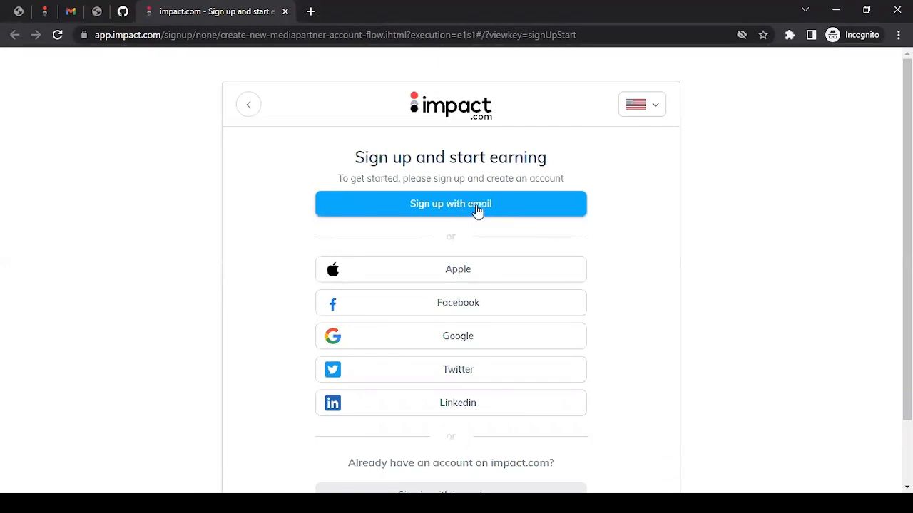
Step: Choose email sign-up and enter the partner's first and last name
left_click(467, 207)
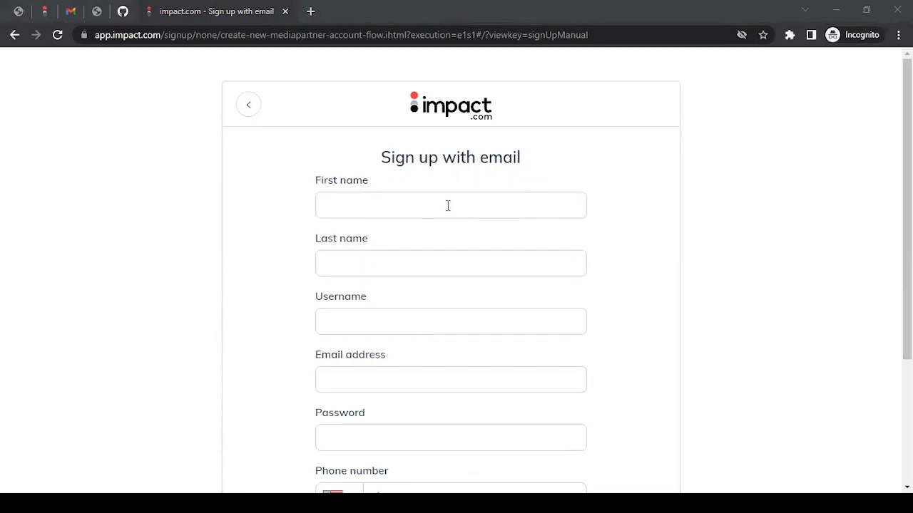
left_click(448, 205)
type("John")
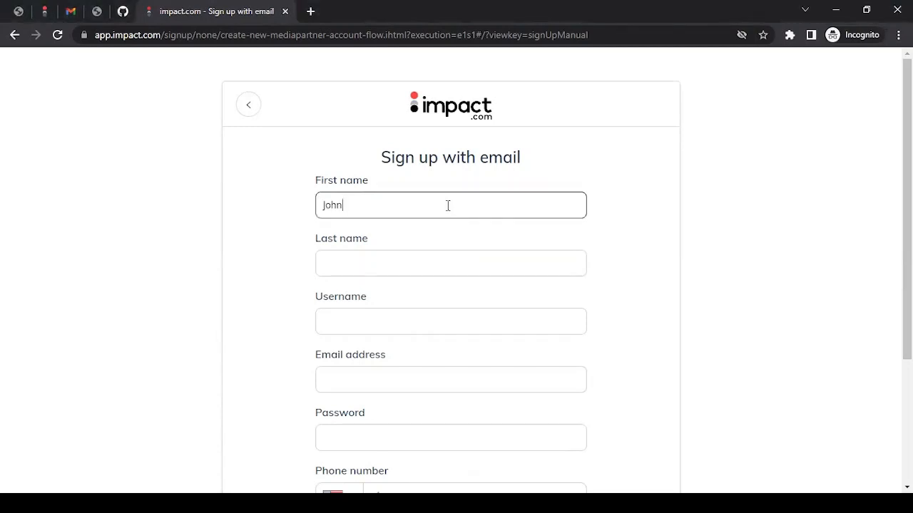
key("Tab")
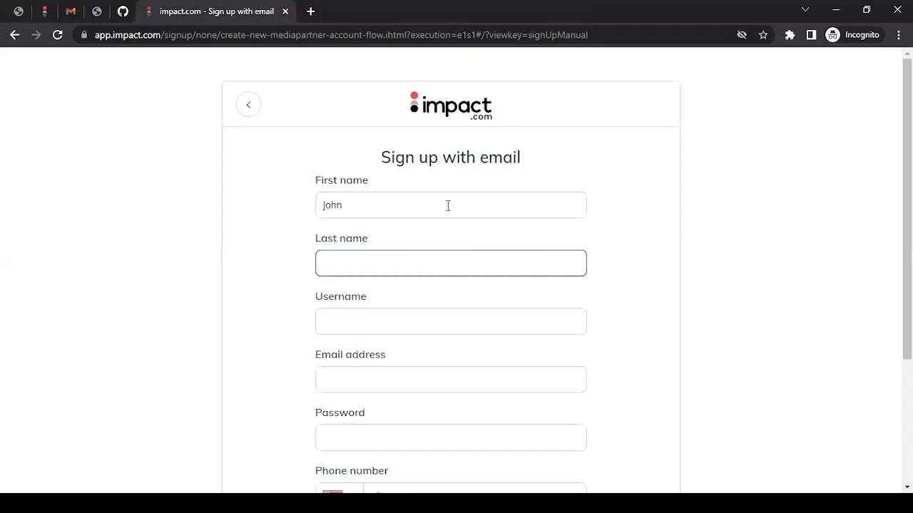
key("alt+Tab")
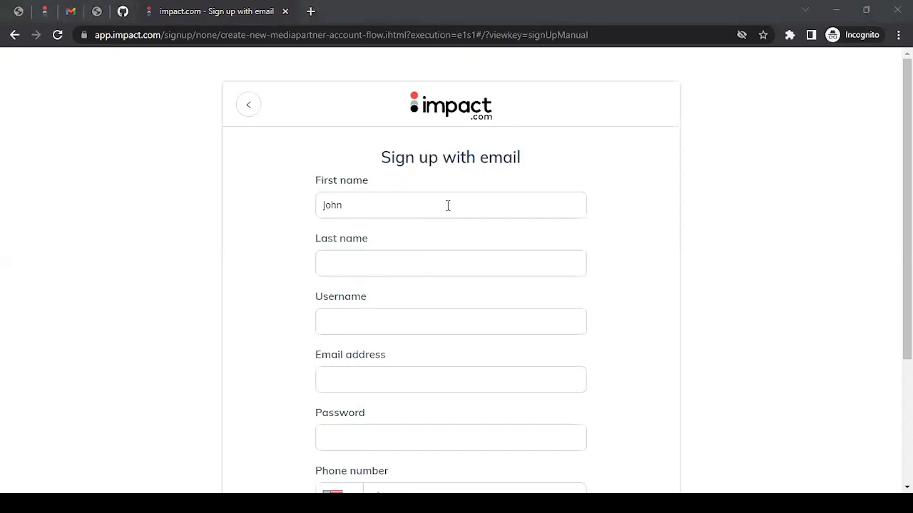
key("alt+Tab")
type("LNU")
key("Tab")
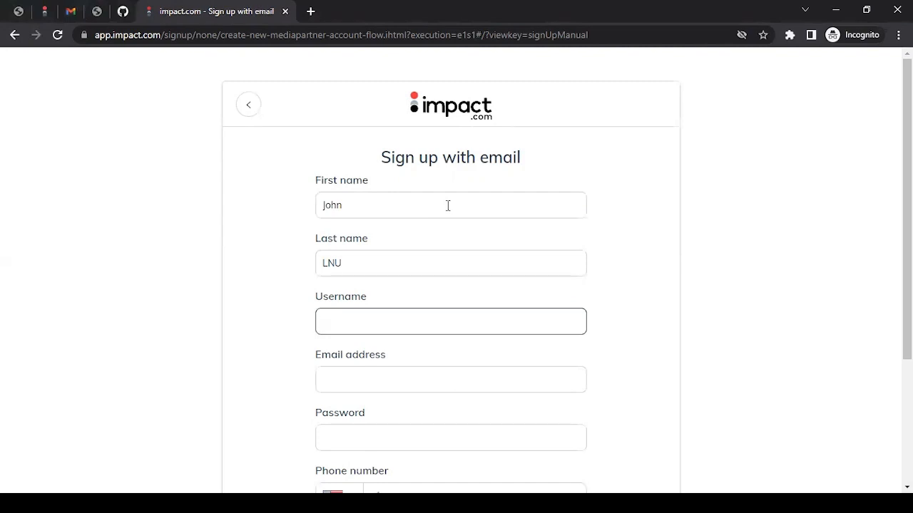
Step: Paste the chosen username into the username field and let it validate
key("alt+Tab")
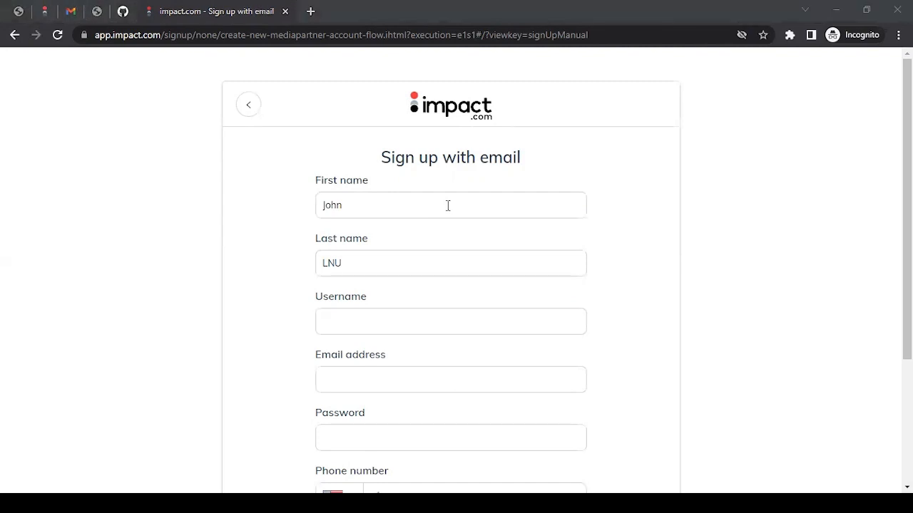
key("alt+Tab")
type("affiliatemarketingtest002")
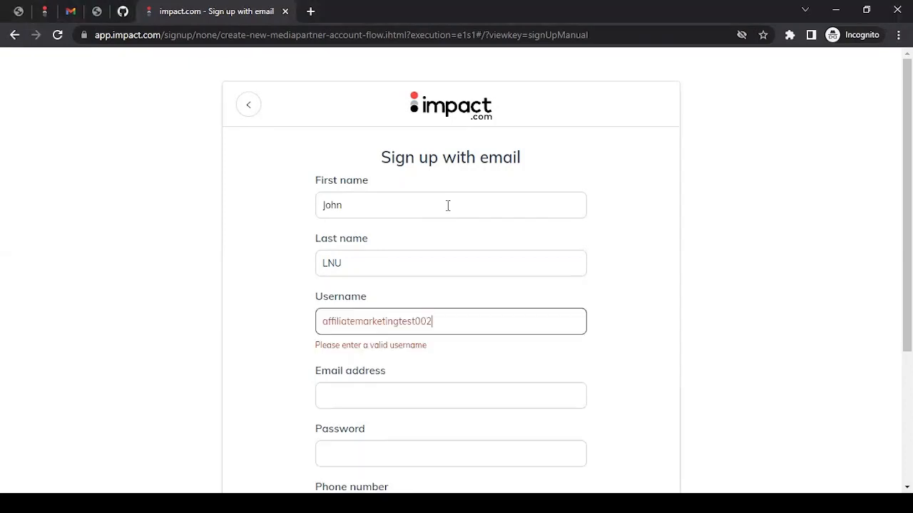
left_click(274, 366)
scroll(271, 366, "down", 1)
scroll(271, 366, "down", 1)
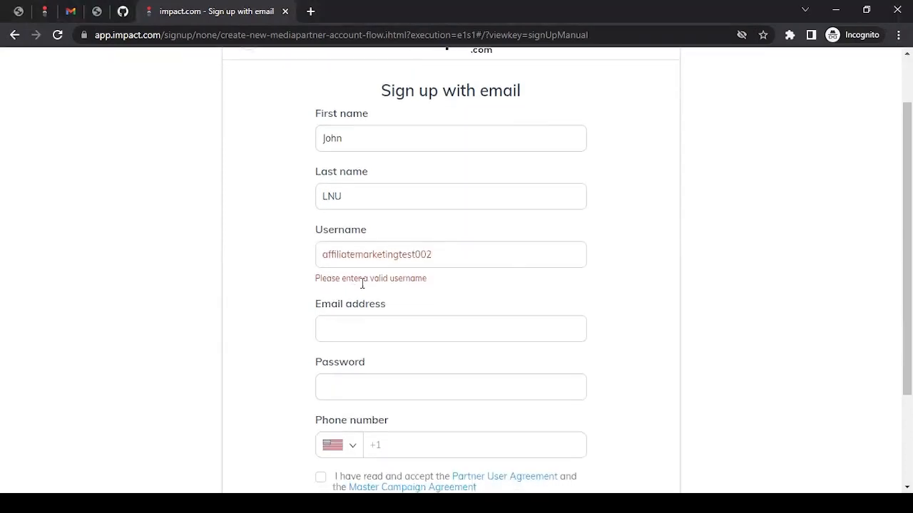
left_click_drag(438, 293, 345, 303)
left_click(397, 279)
Step: Change the username's last digit to 2 and remove 'marketingtest' to clear the invalid-username warning
mouse_move(439, 255)
left_mouse_down()
mouse_move(309, 258)
mouse_move(449, 254)
left_mouse_up()
left_click(360, 257)
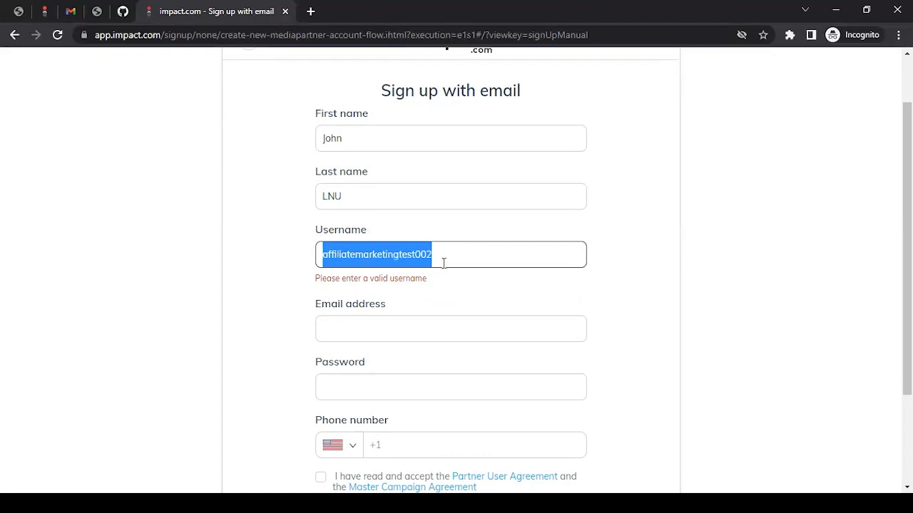
left_click_drag(355, 278, 426, 280)
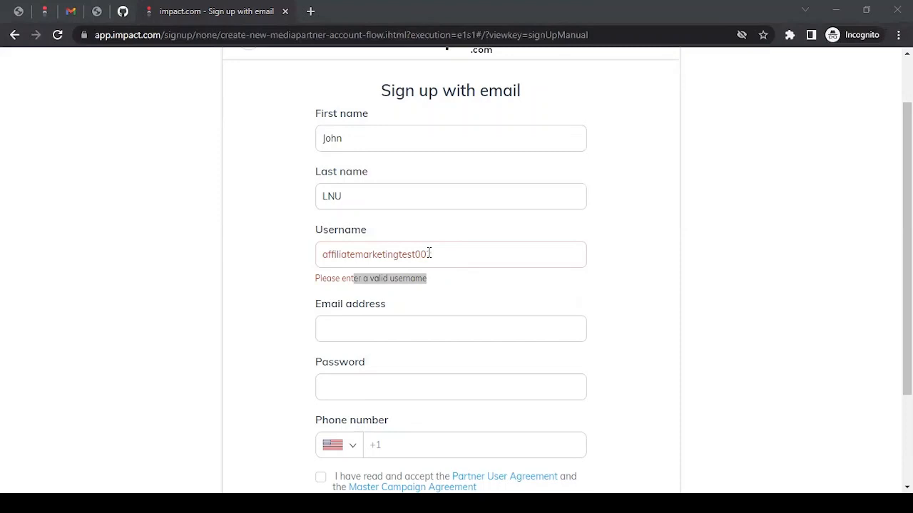
key("BackSpace")
type("2")
left_click_drag(414, 257, 359, 258)
key("BackSpace")
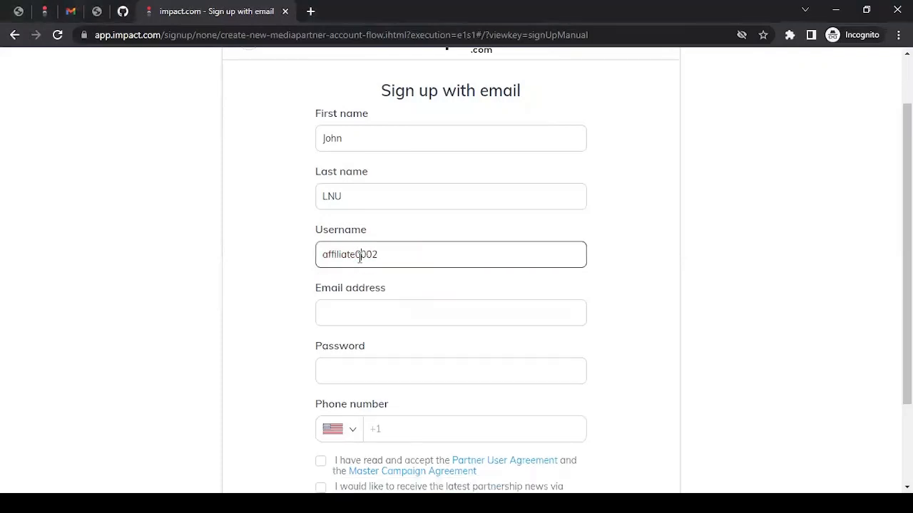
Step: Finish the username and enter the account email address
left_click(359, 256)
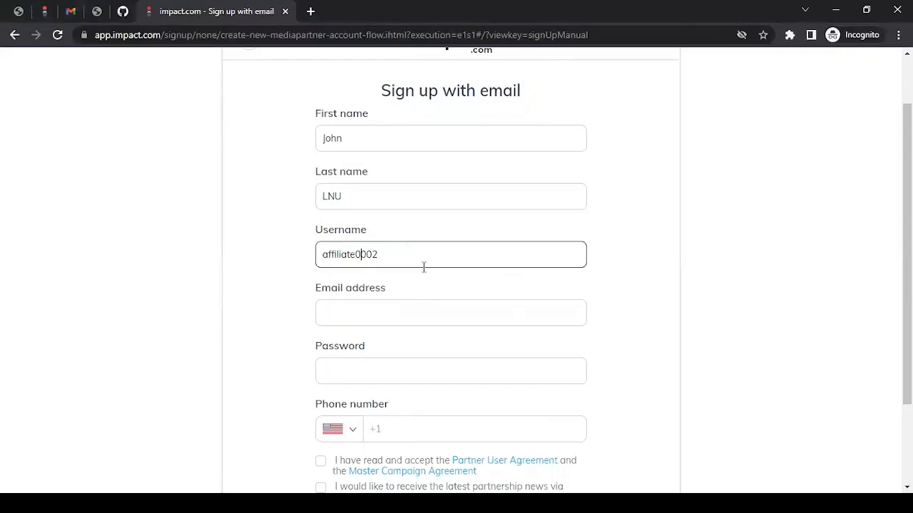
left_click(288, 286)
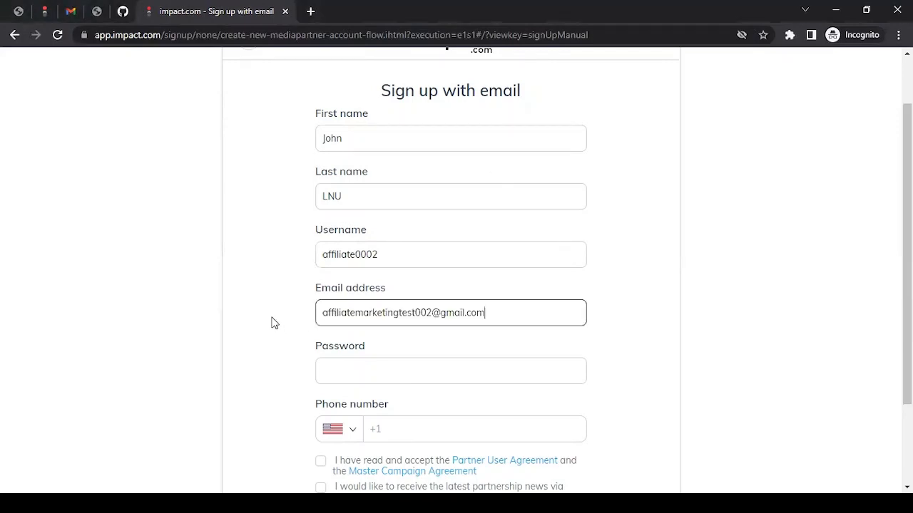
left_click(278, 318)
scroll(278, 318, "down", 2)
left_click(485, 190)
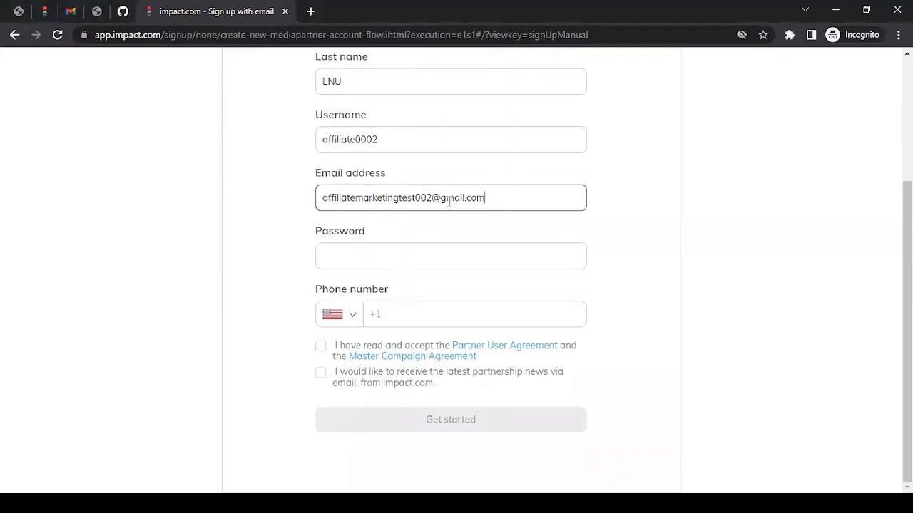
left_click_drag(450, 202, 289, 208)
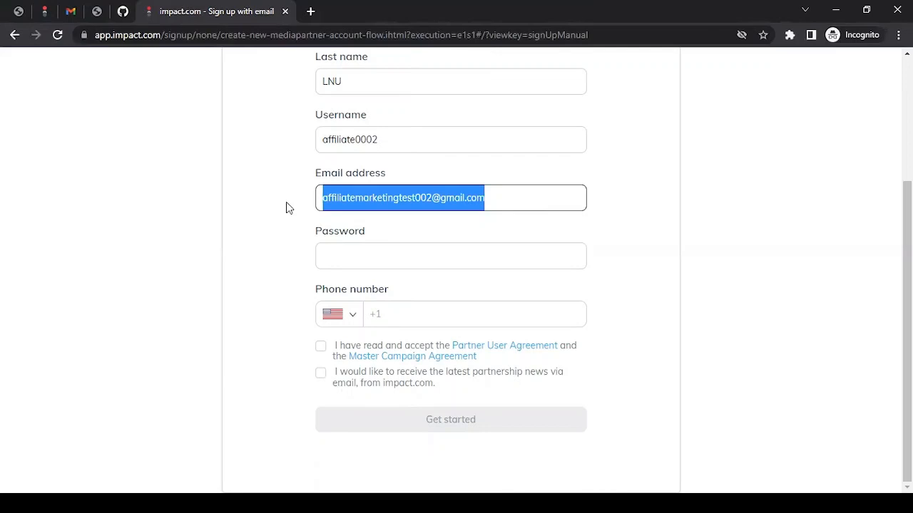
left_click_drag(515, 200, 201, 205)
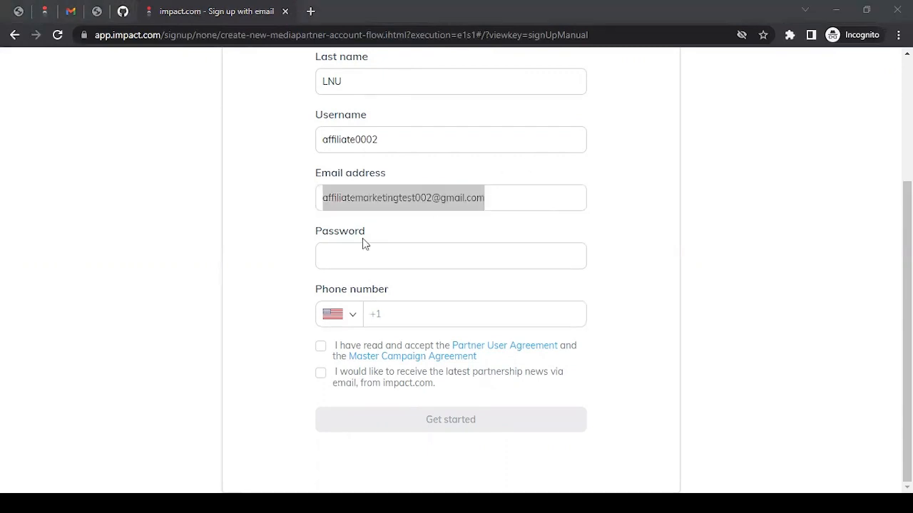
left_click(504, 192)
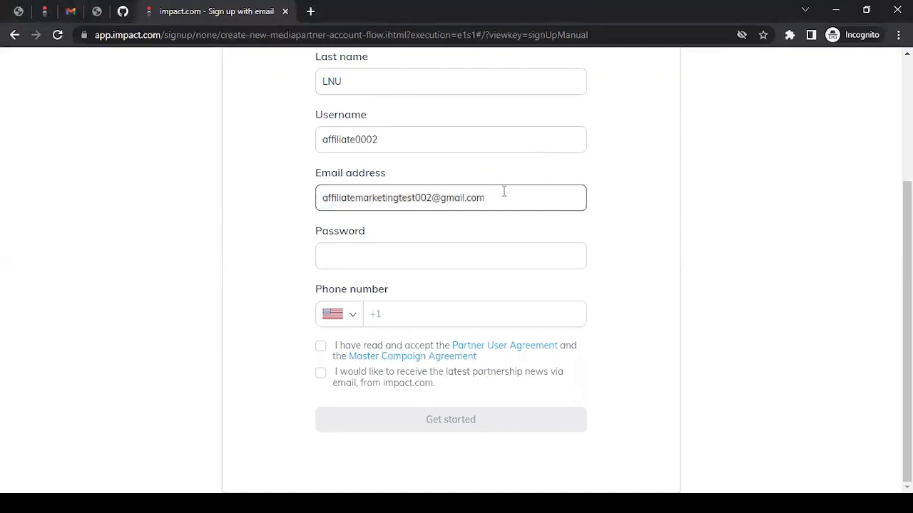
left_click_drag(504, 192, 323, 197)
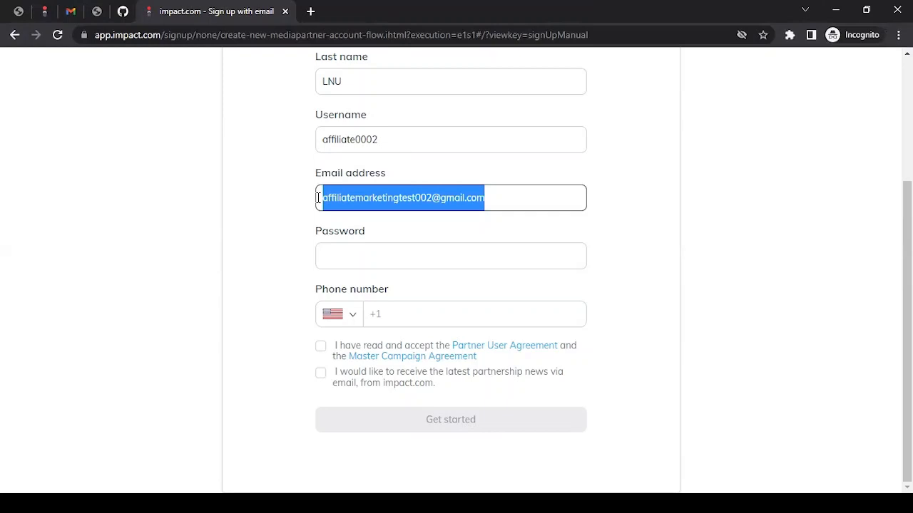
left_click(482, 197)
left_click_drag(482, 197, 389, 194)
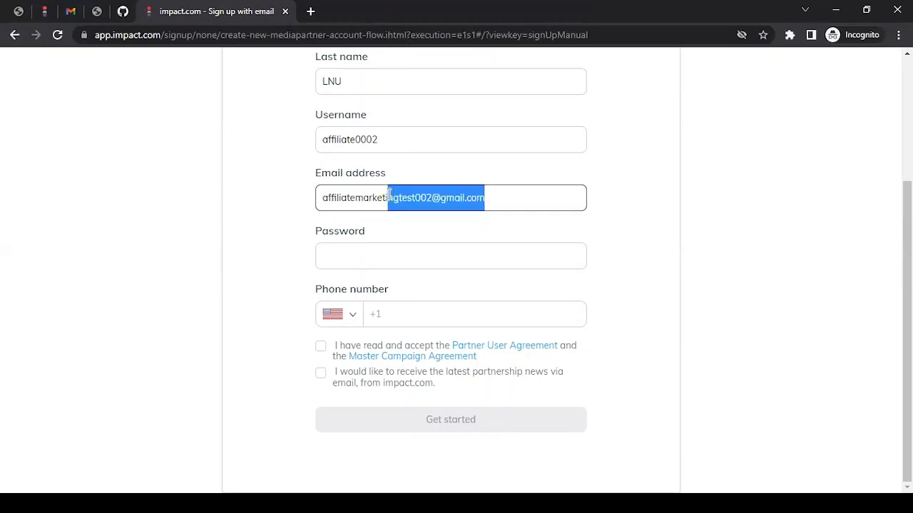
Step: Paste the account password into the Password field
left_click(361, 253)
key("ctrl+v")
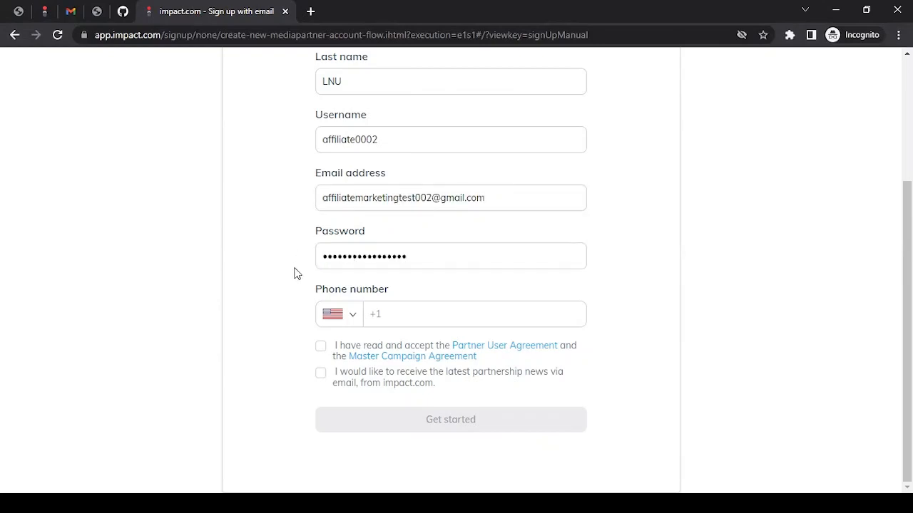
left_click(401, 313)
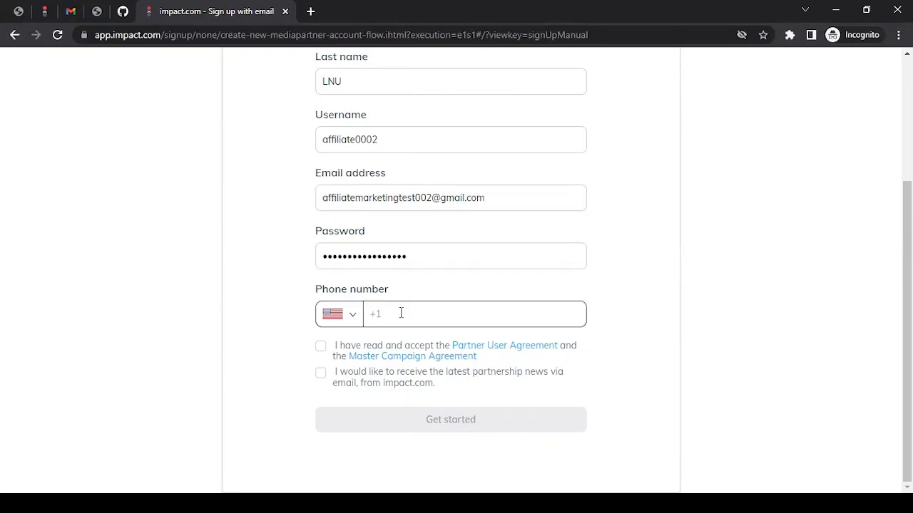
Step: Enter a phone number with the India country code and tick the agreement and partnership-news boxes
left_click(348, 323)
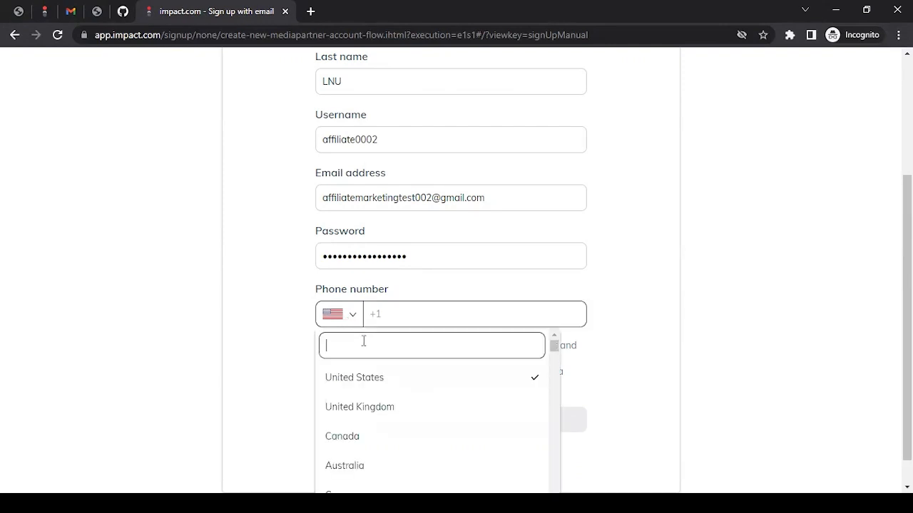
type("indi")
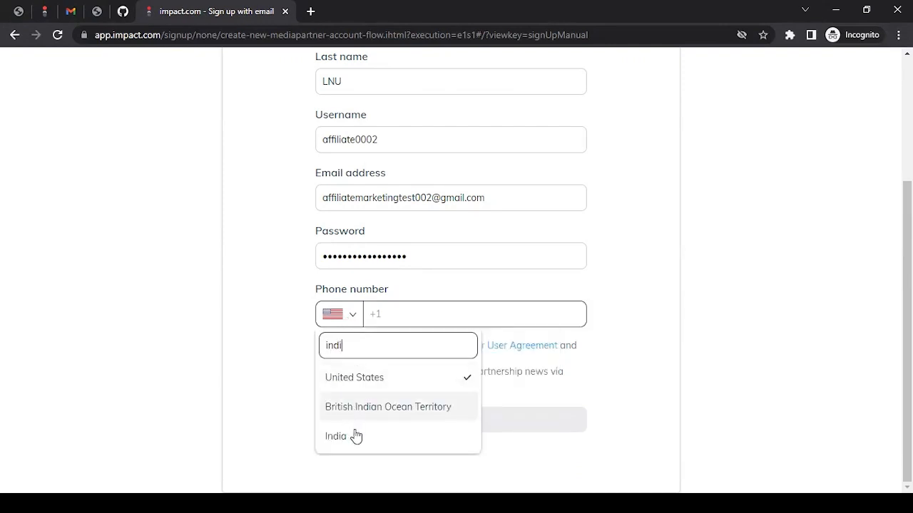
left_click(352, 436)
left_click(457, 314)
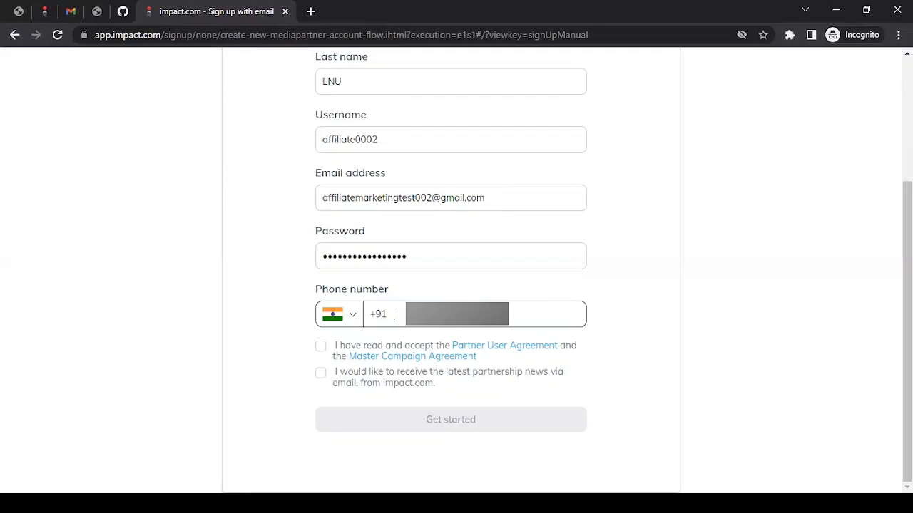
type("98")
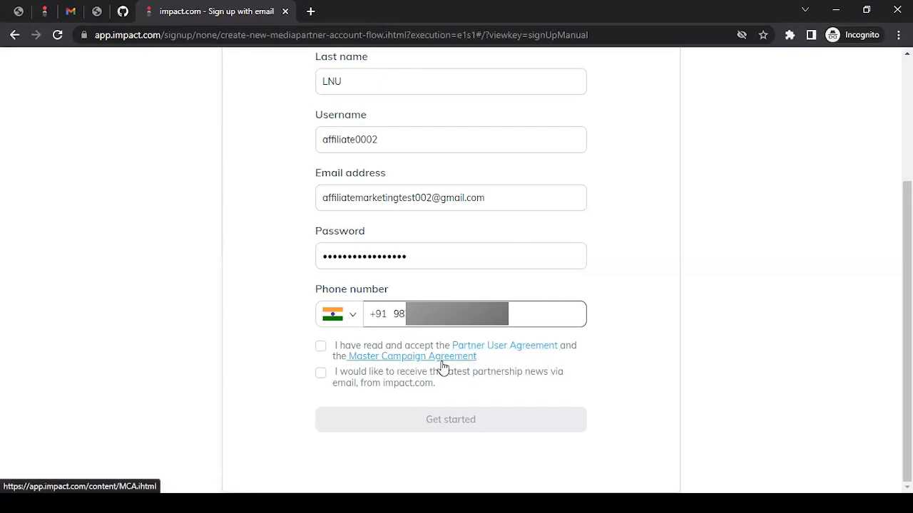
left_click(320, 347)
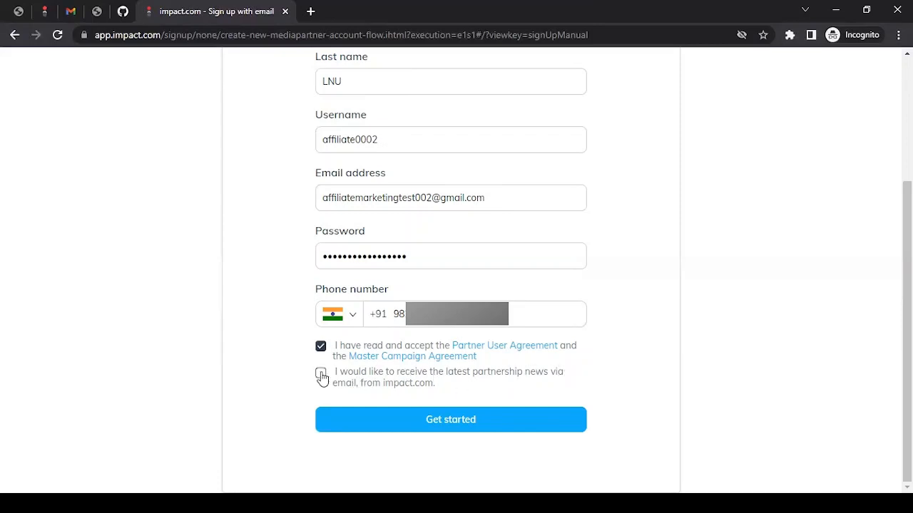
left_click(322, 376)
Step: Create the account with Get started and submit the texted phone security code
left_click(455, 424)
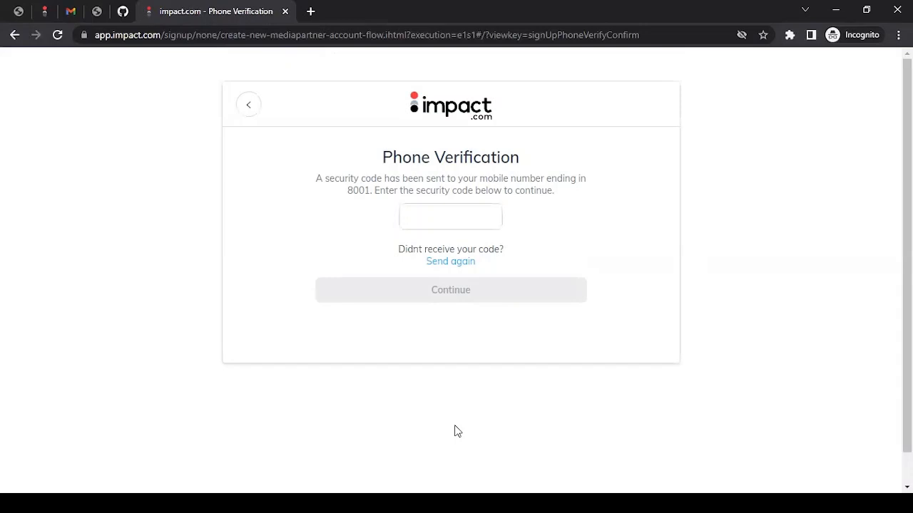
left_click(447, 223)
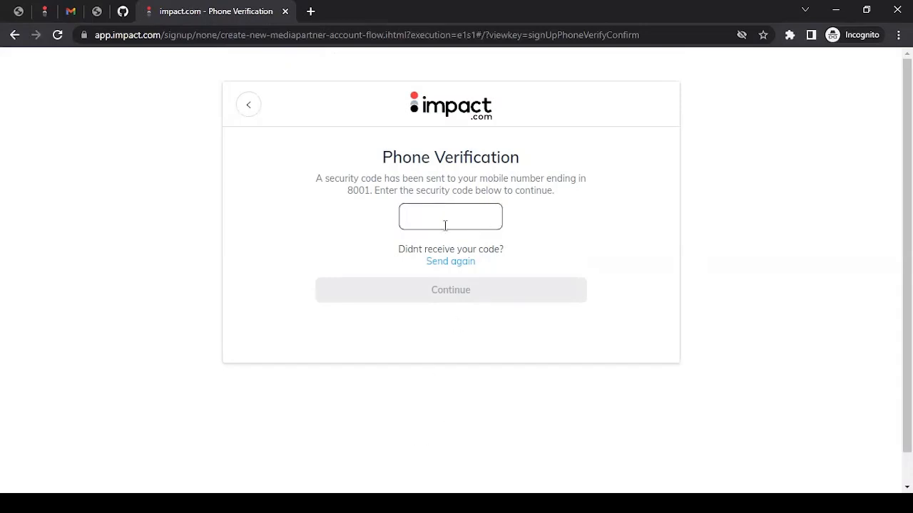
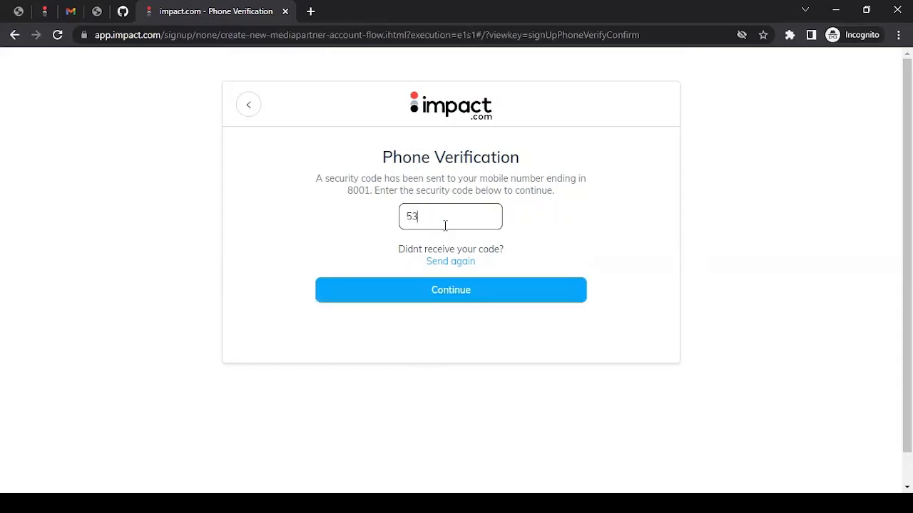
left_click(460, 299)
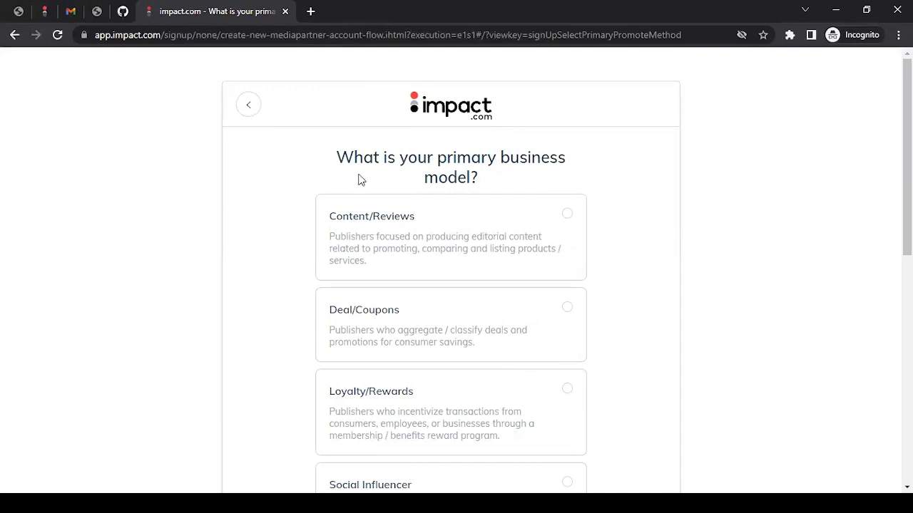
Step: Select Content/Reviews as the primary business model and continue
scroll(335, 179, "down", 2)
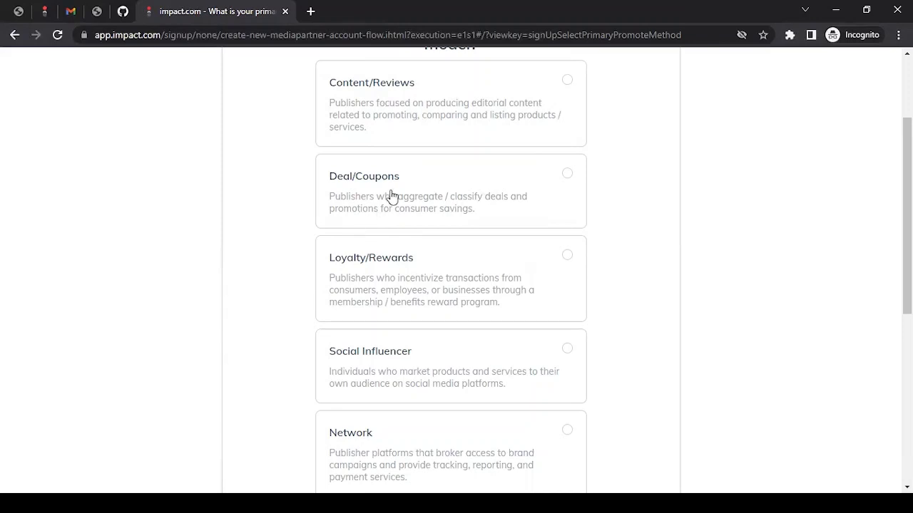
scroll(463, 259, "down", 3)
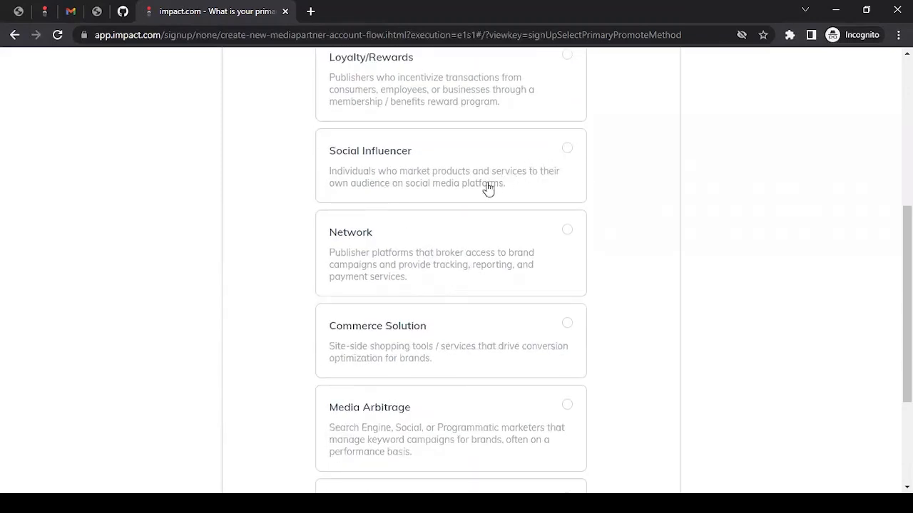
scroll(343, 261, "down", 3)
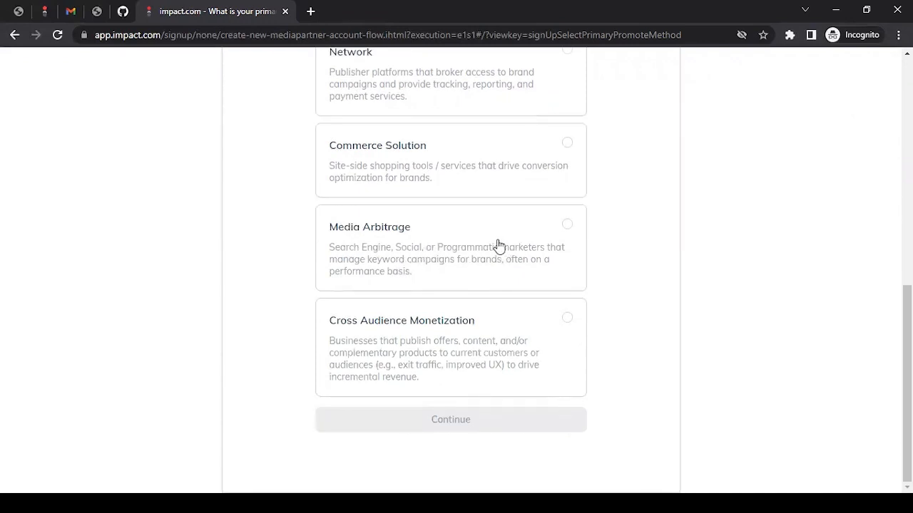
scroll(498, 245, "up", 6)
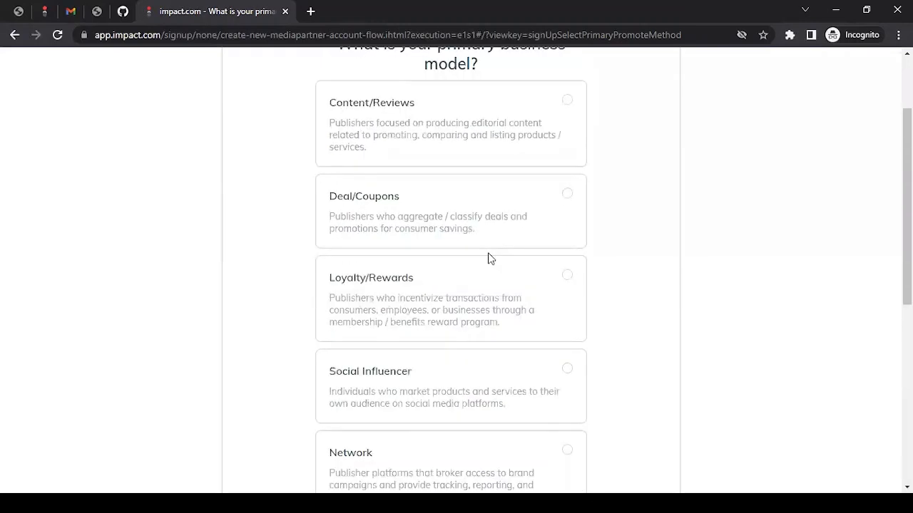
scroll(490, 259, "up", 2)
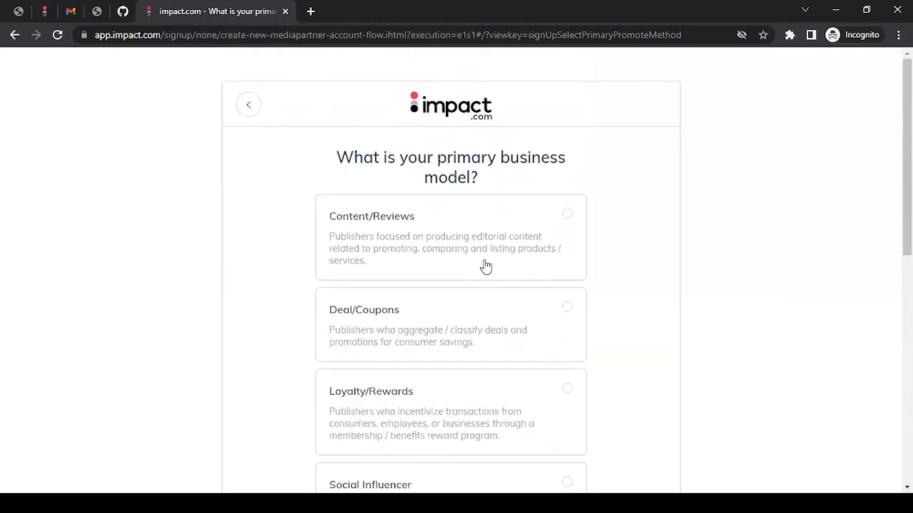
left_click(568, 214)
scroll(473, 264, "down", 7)
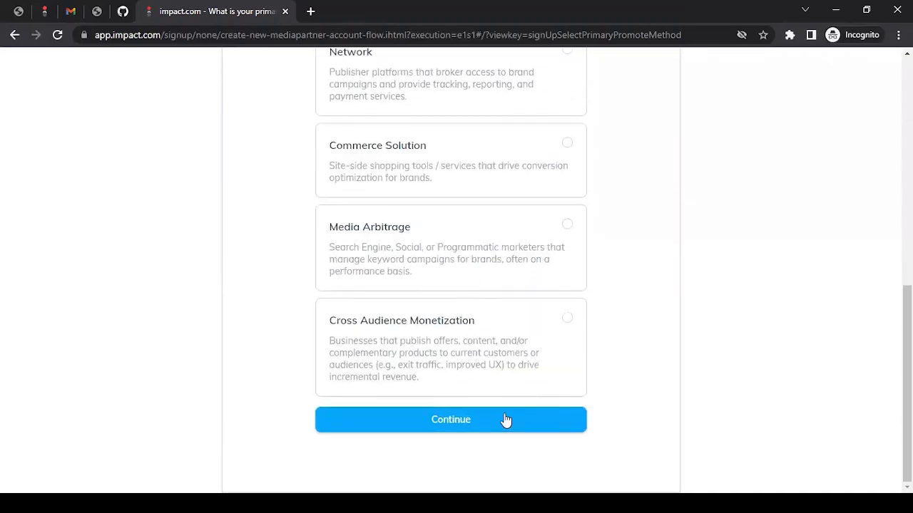
left_click(505, 420)
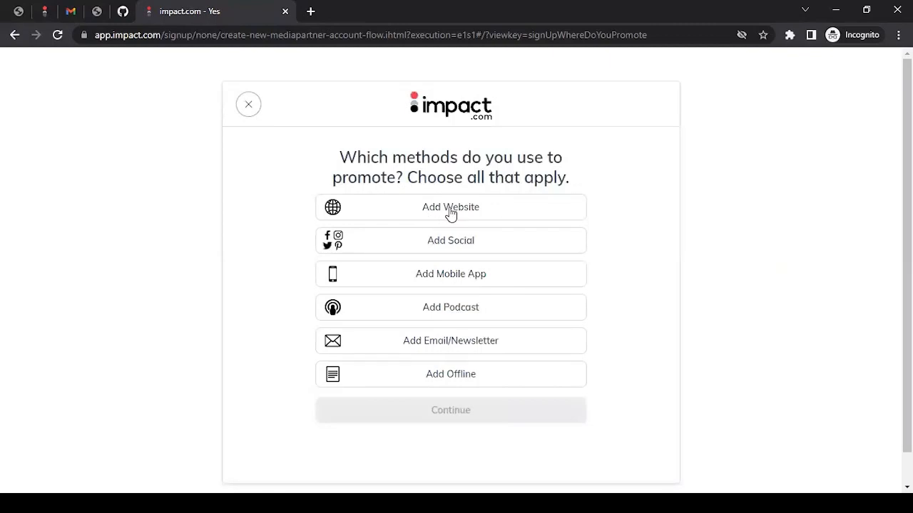
Step: Choose Add Website on the where-do-you-promote page
left_click(450, 212)
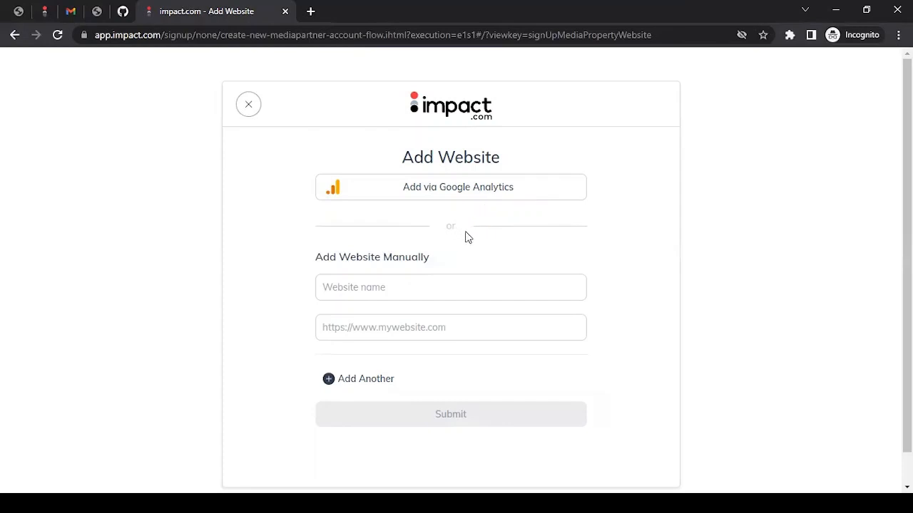
left_click(387, 284)
left_click(399, 288)
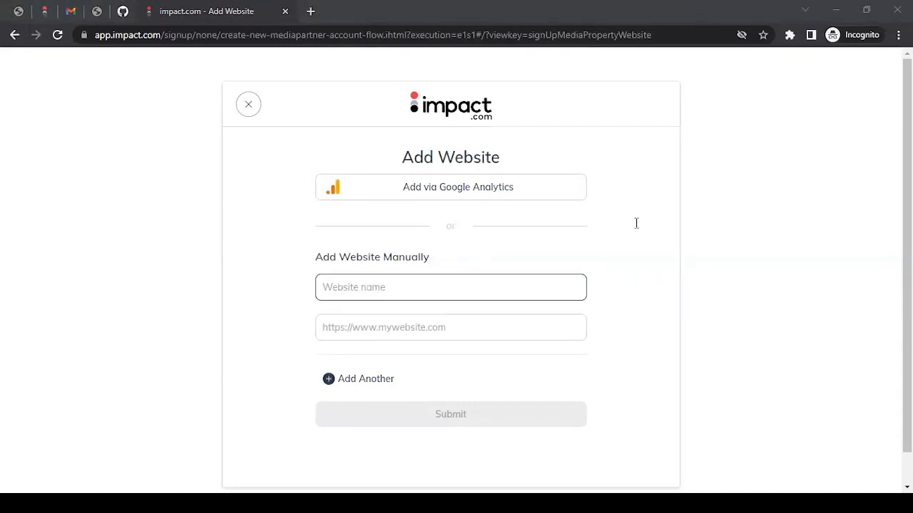
type("All About Affiliate Marketing")
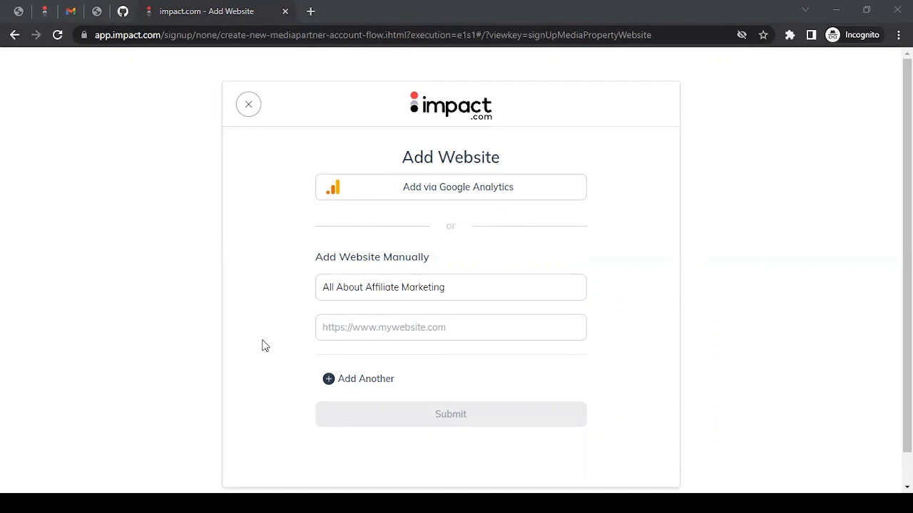
left_click(370, 328)
type("https://fmc13.vercel.app/")
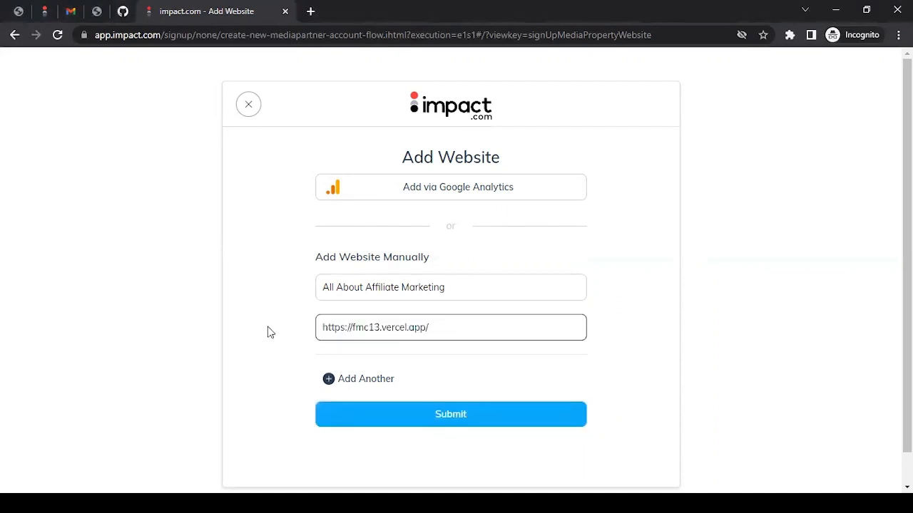
left_click(267, 332)
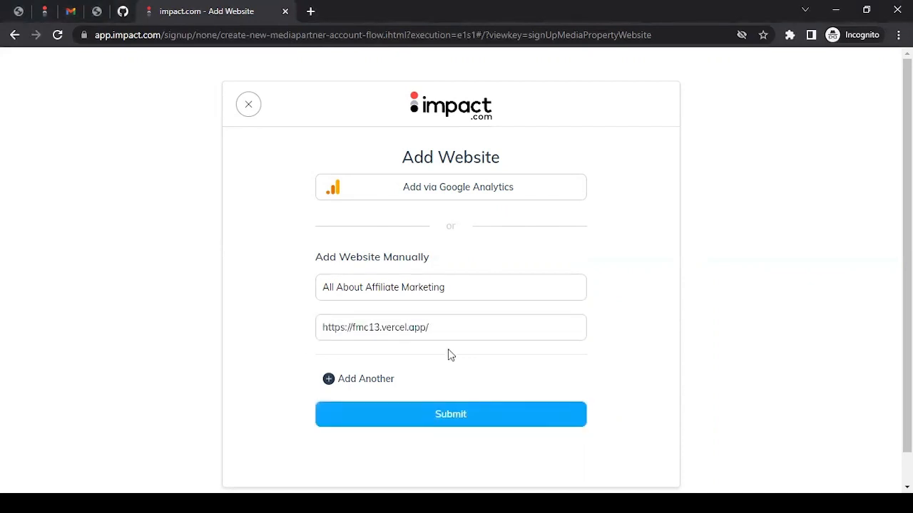
left_click(461, 328)
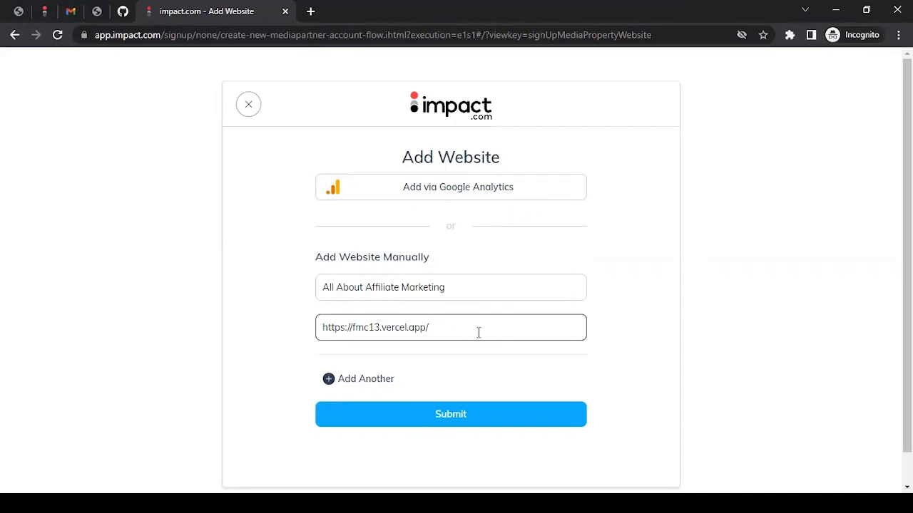
left_click_drag(458, 327, 255, 333)
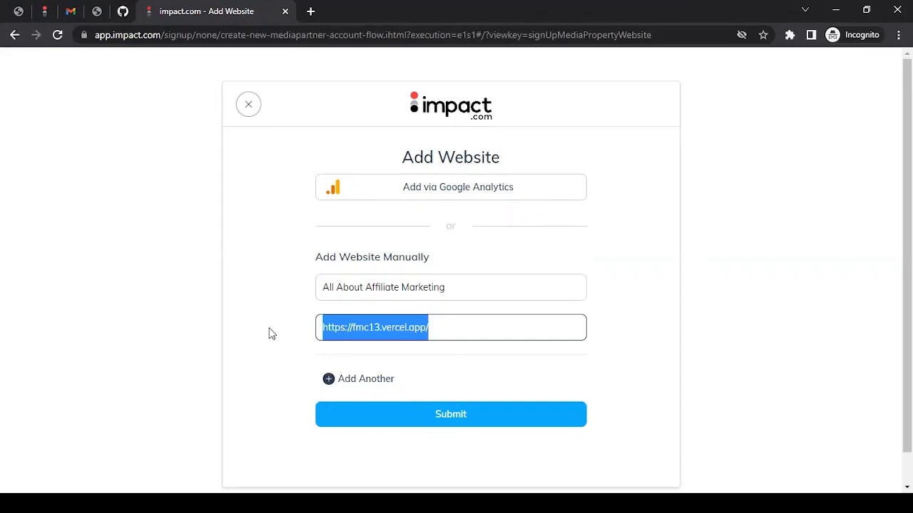
left_click(448, 417)
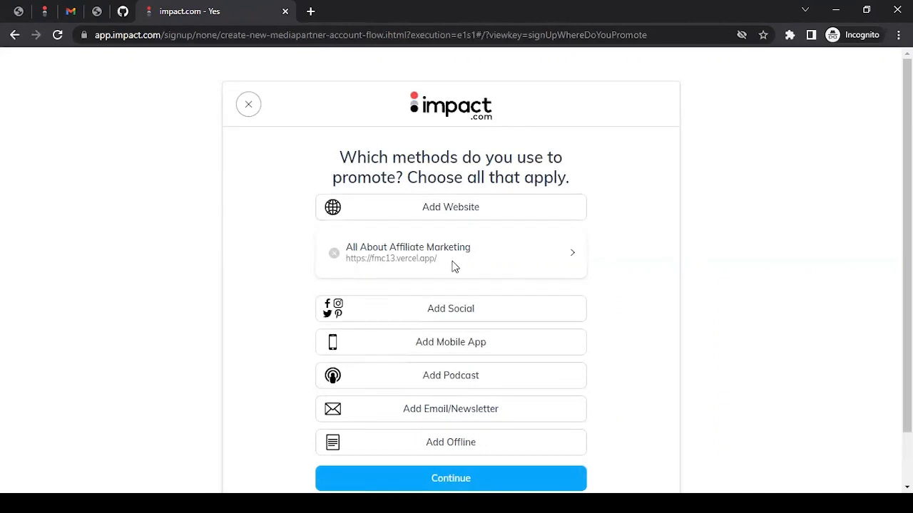
scroll(423, 303, "down", 1)
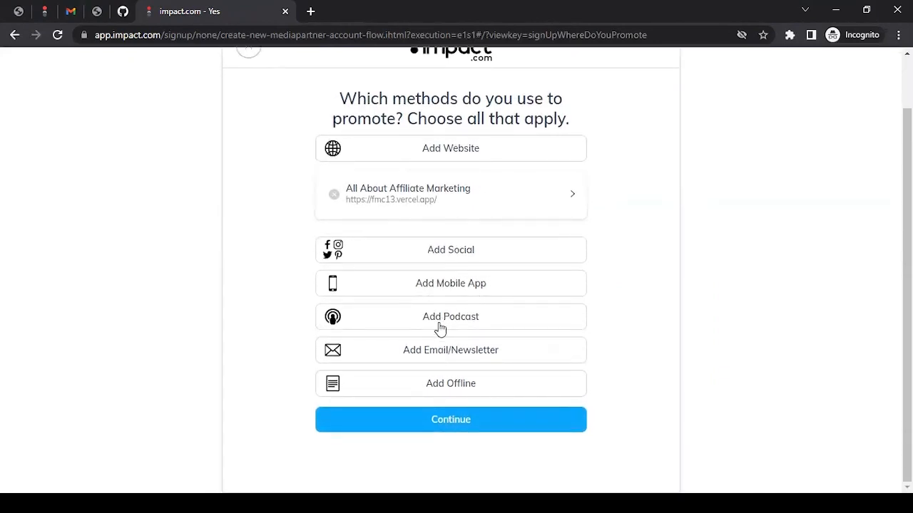
left_click(455, 263)
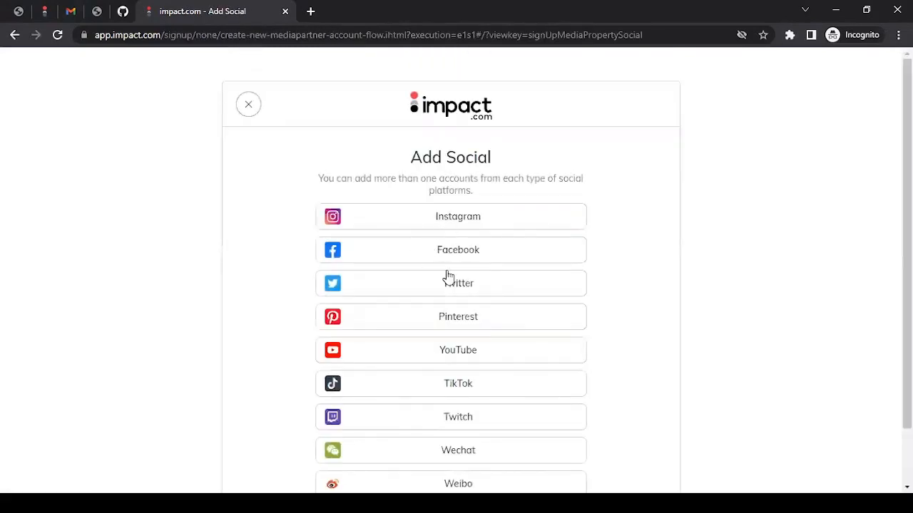
scroll(448, 278, "down", 2)
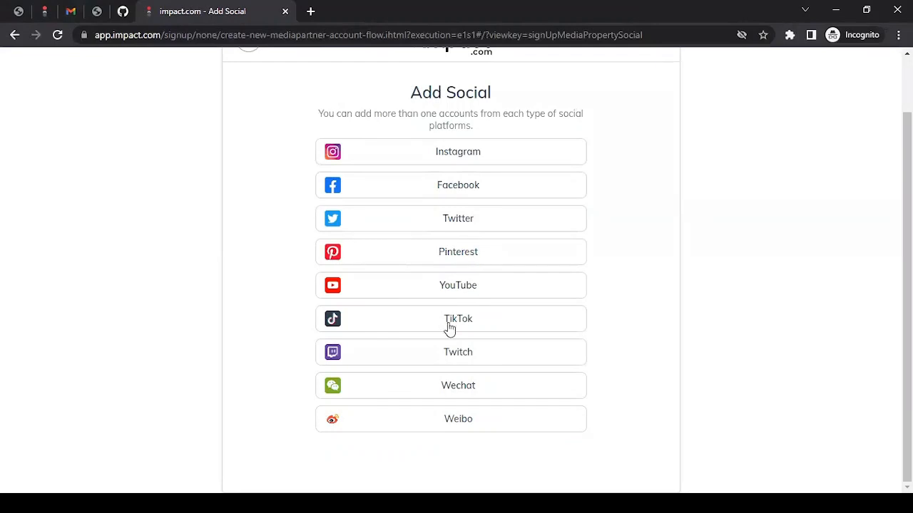
left_click(462, 198)
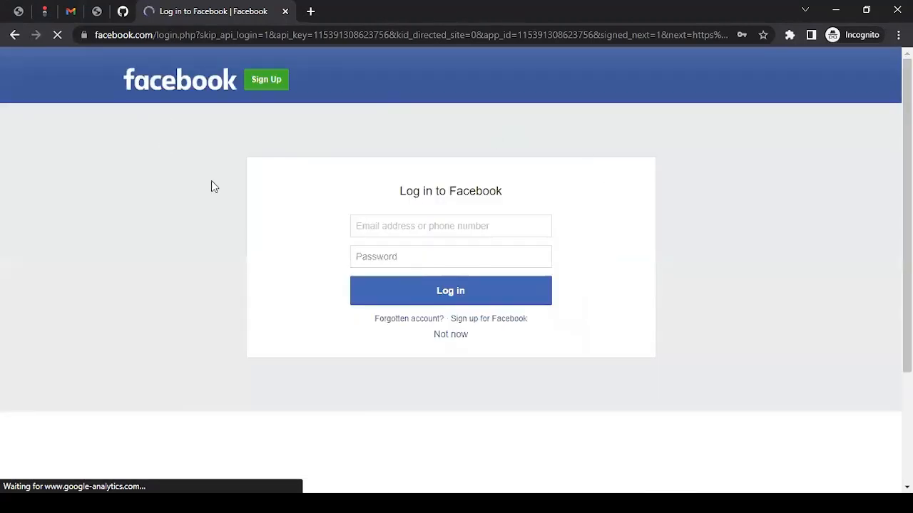
left_click(14, 35)
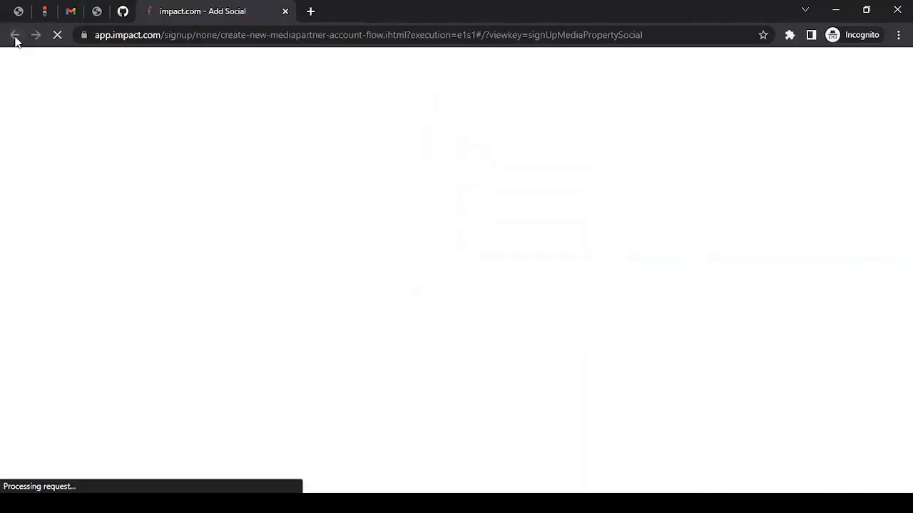
scroll(530, 197, "up", 1)
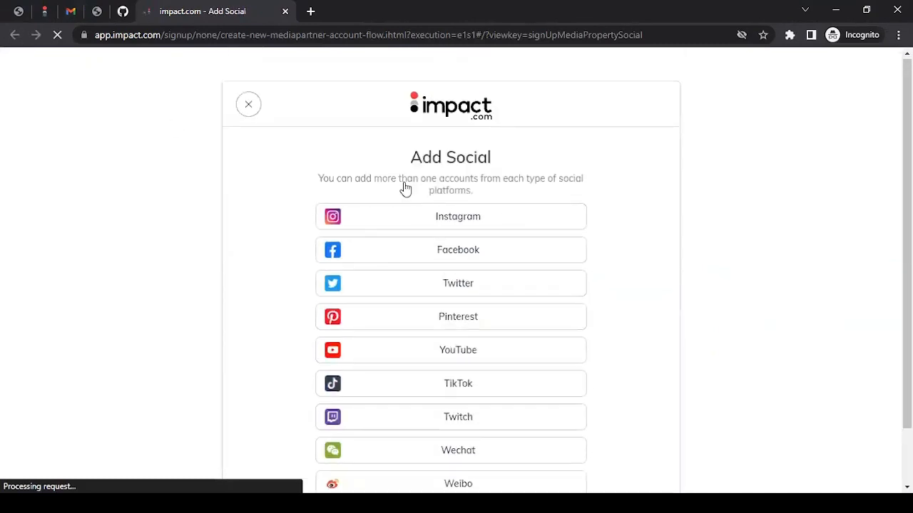
left_click(251, 106)
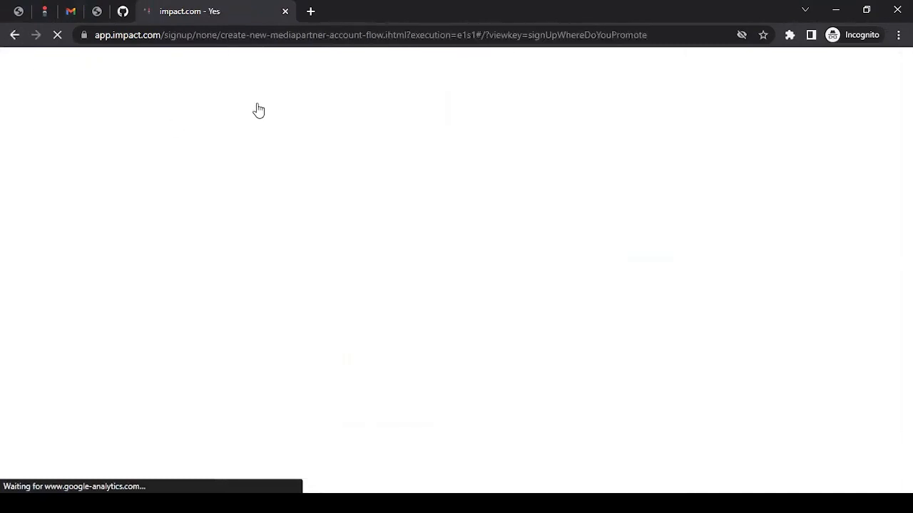
Step: Open the Add Email / Newsletter form, look over its name and description fields, then close it unfilled
scroll(541, 271, "down", 1)
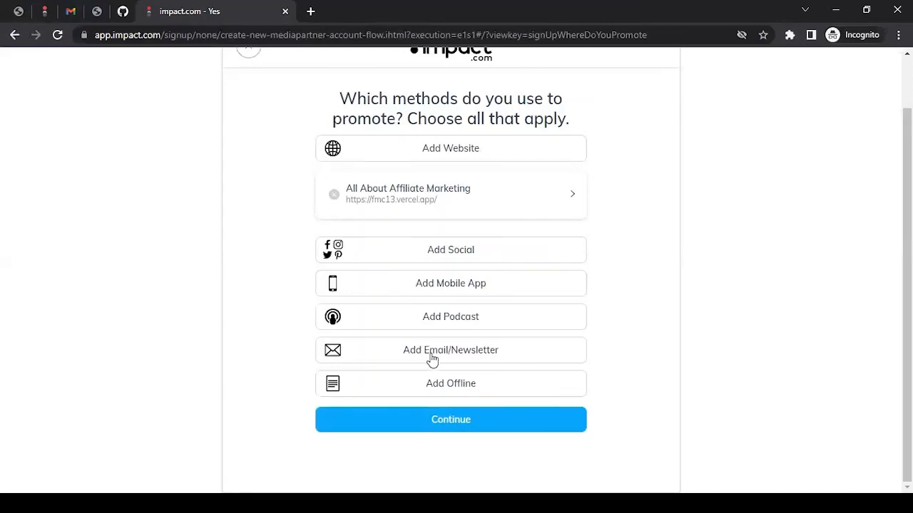
left_click(449, 349)
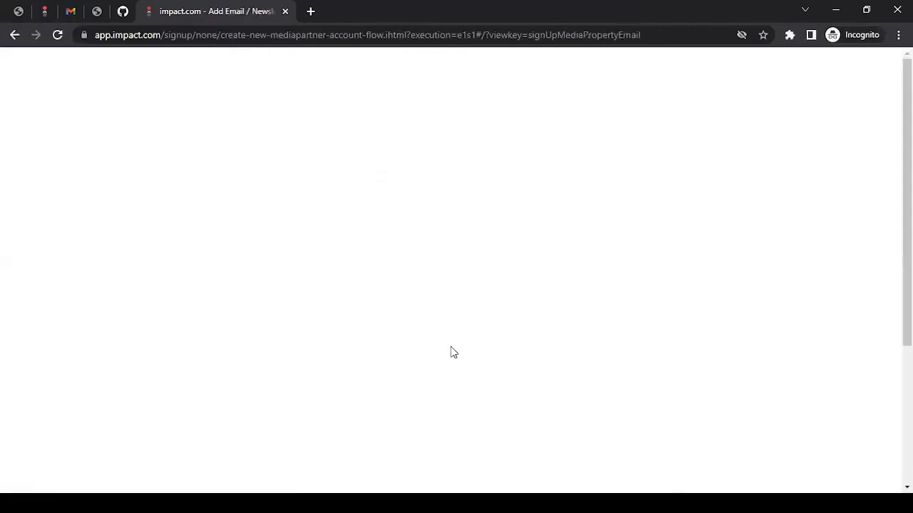
left_click(390, 187)
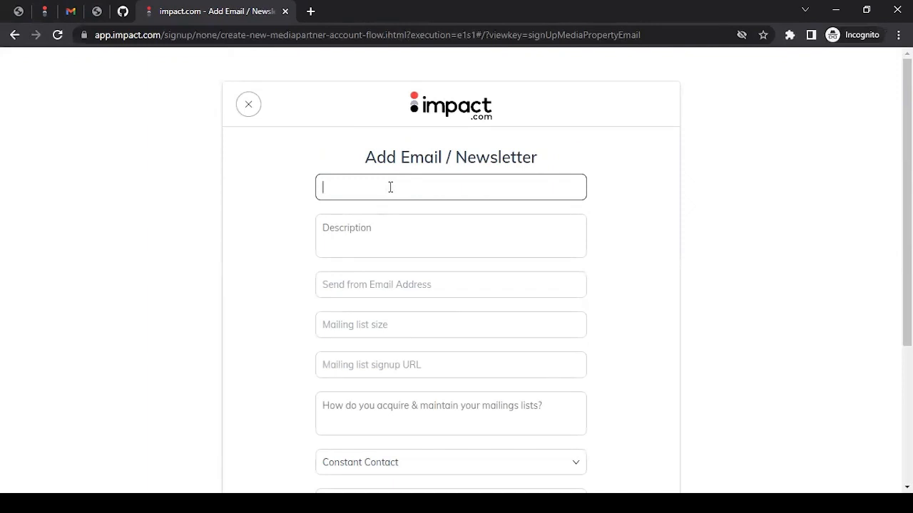
left_click(373, 226)
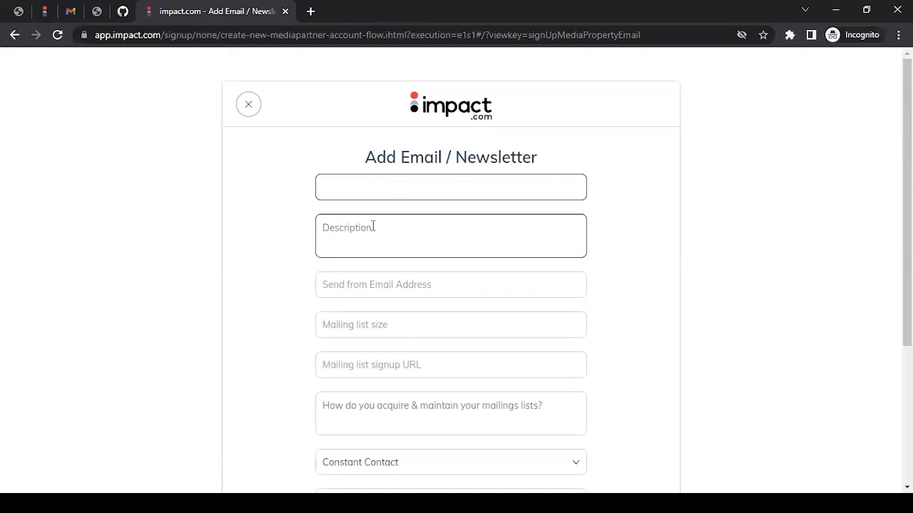
scroll(373, 228, "down", 2)
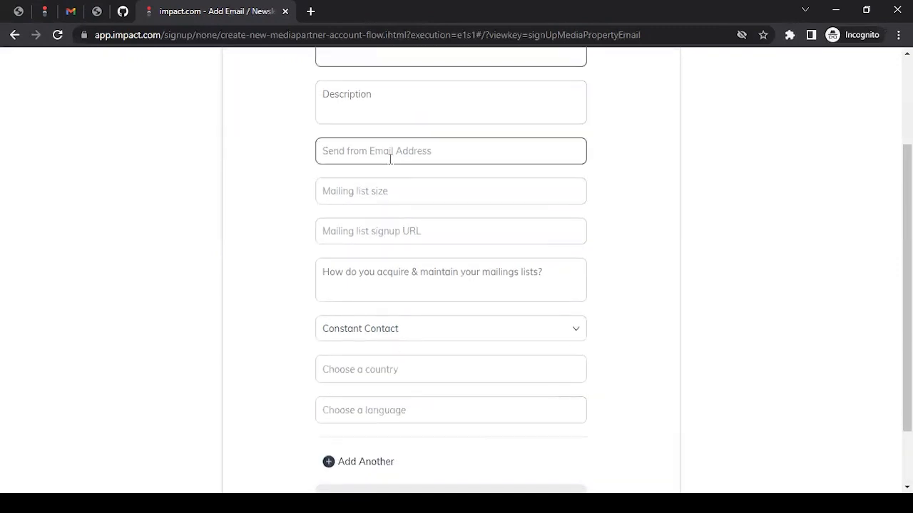
scroll(377, 218, "up", 2)
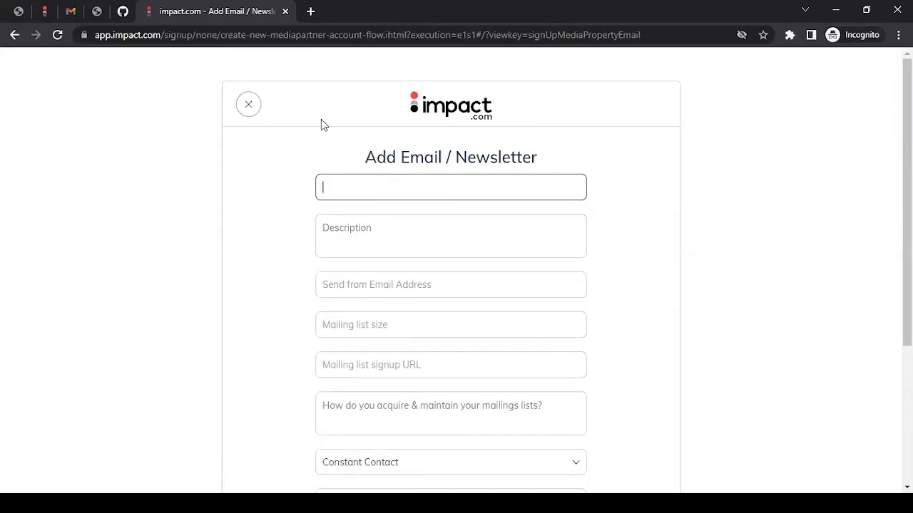
left_click(250, 107)
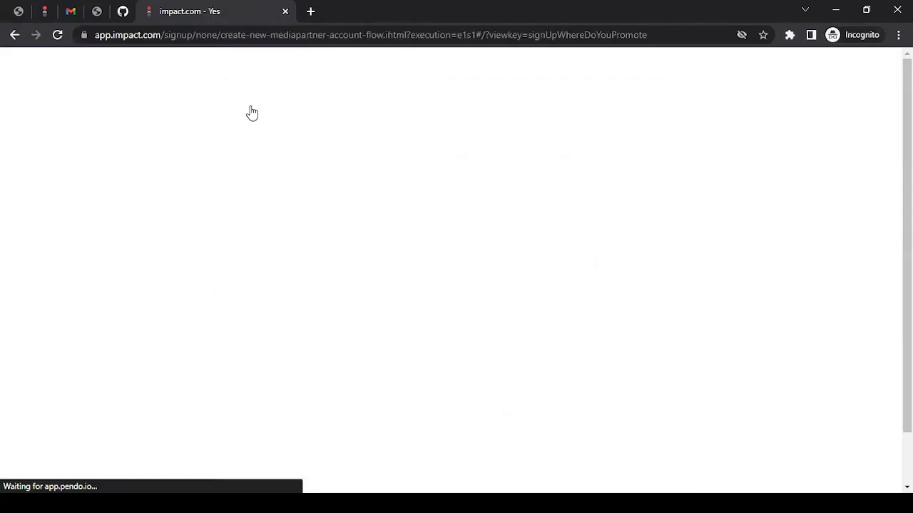
Step: Continue from the promotion methods list to the 'Tell us about yourself' step
scroll(489, 284, "down", 1)
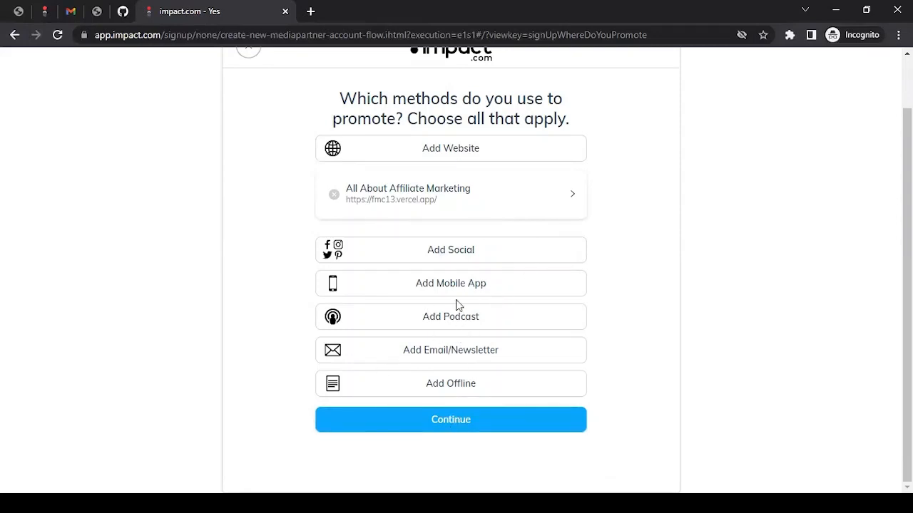
left_click(469, 426)
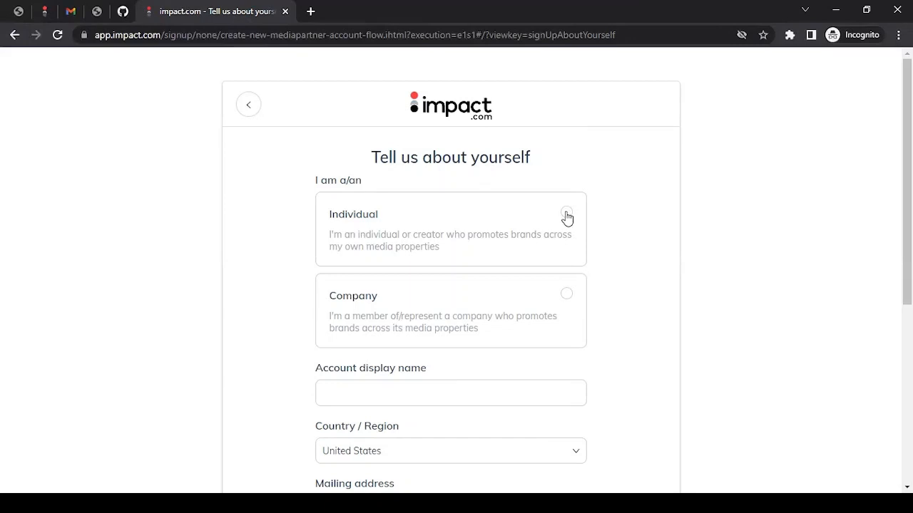
Step: Register as an Individual and paste the site name as the account display name
left_click(566, 215)
scroll(399, 292, "down", 2)
left_click(366, 258)
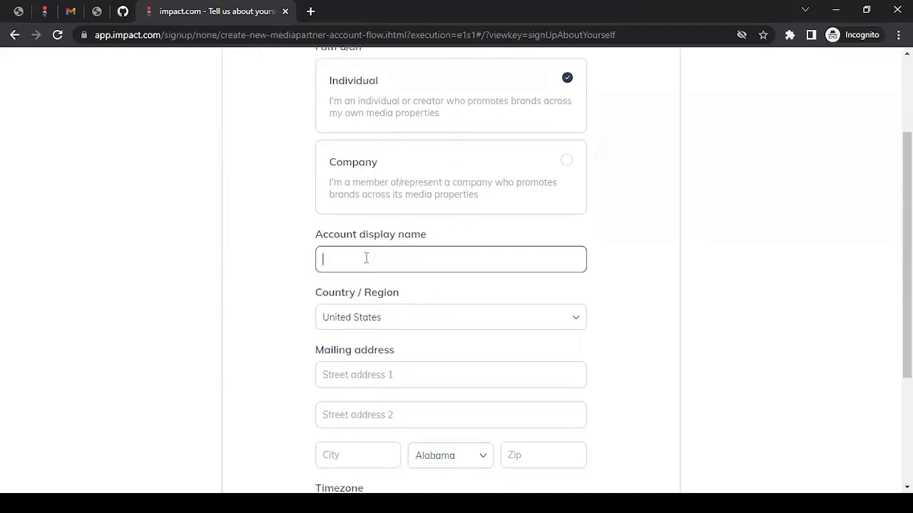
scroll(367, 258, "down", 1)
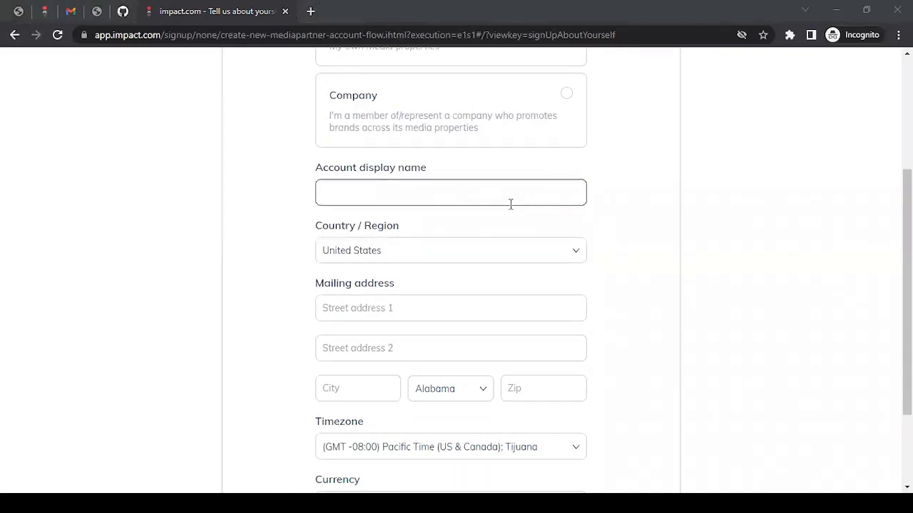
left_click(392, 203)
type("All About Affiliate Marketing")
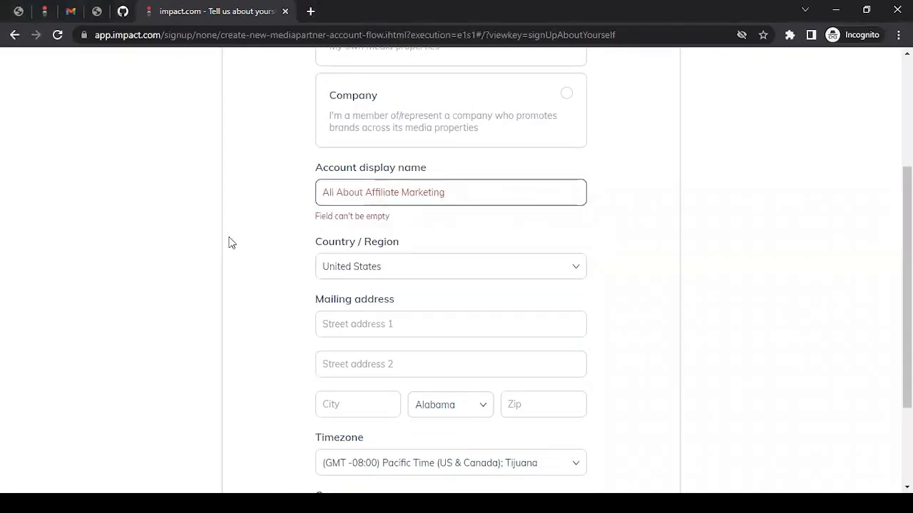
Step: Change the taken display name to 'All About Affiliate Marketing 002'
scroll(230, 242, "down", 2)
scroll(400, 240, "up", 2)
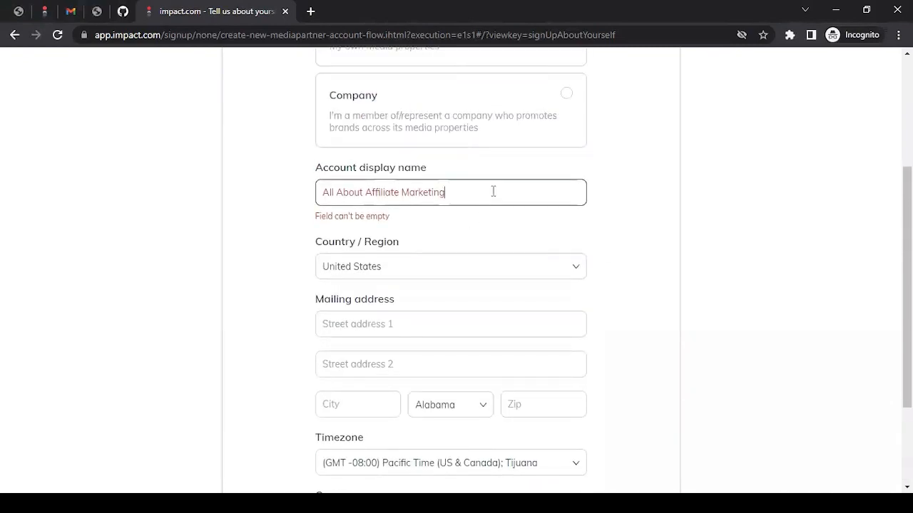
left_click_drag(497, 192, 133, 197)
key("ctrl+c")
key("BackSpace")
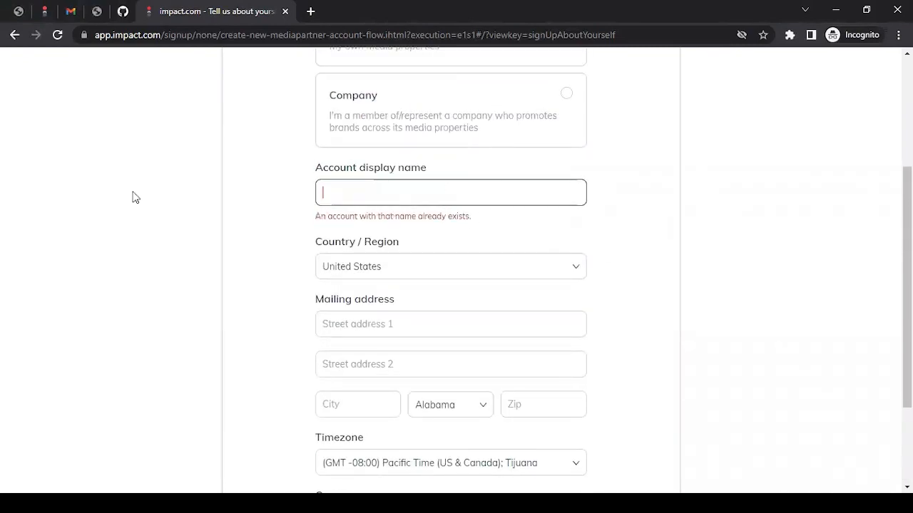
left_click(405, 192)
key("ctrl+v")
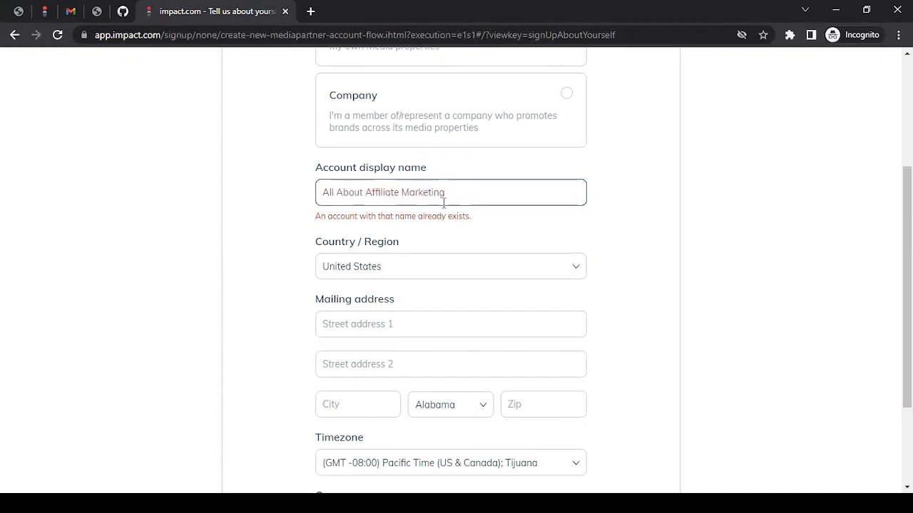
type("002")
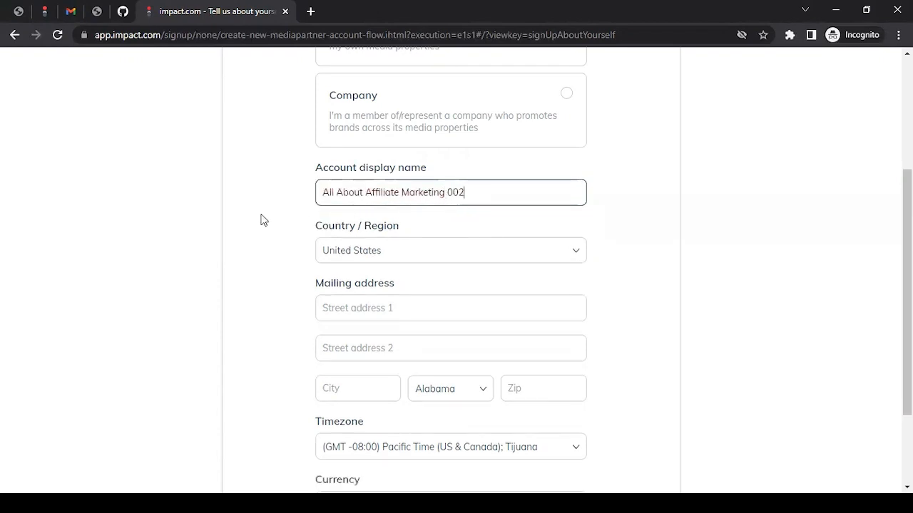
left_click(263, 220)
left_click(380, 191)
left_click(262, 257)
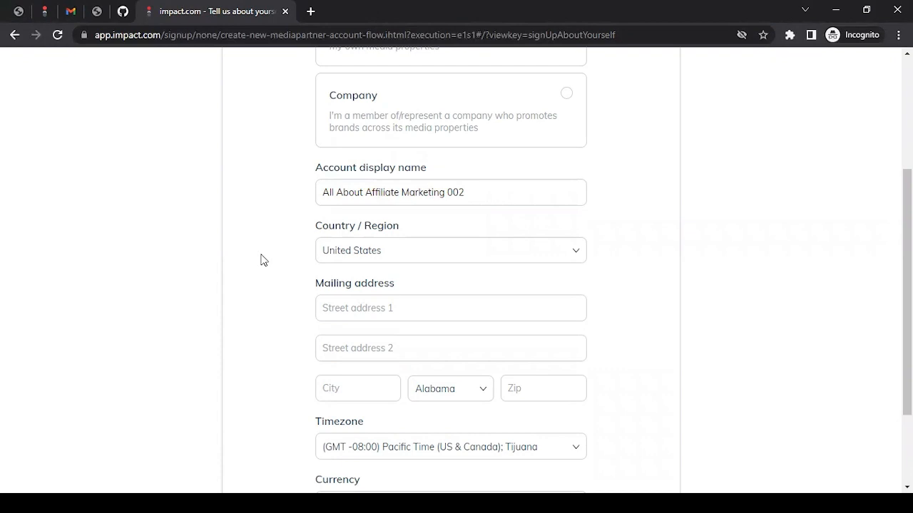
left_click(434, 250)
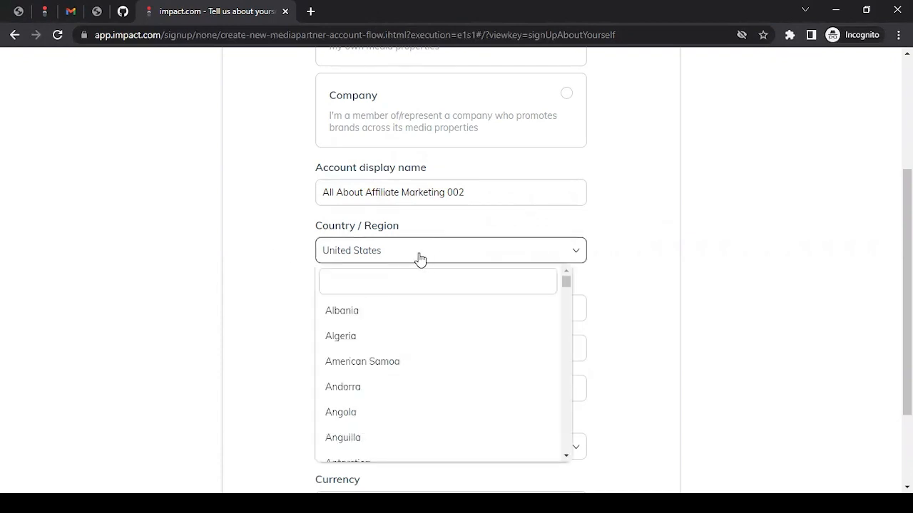
Step: Set the country to India by searching 'indi'
type("indi")
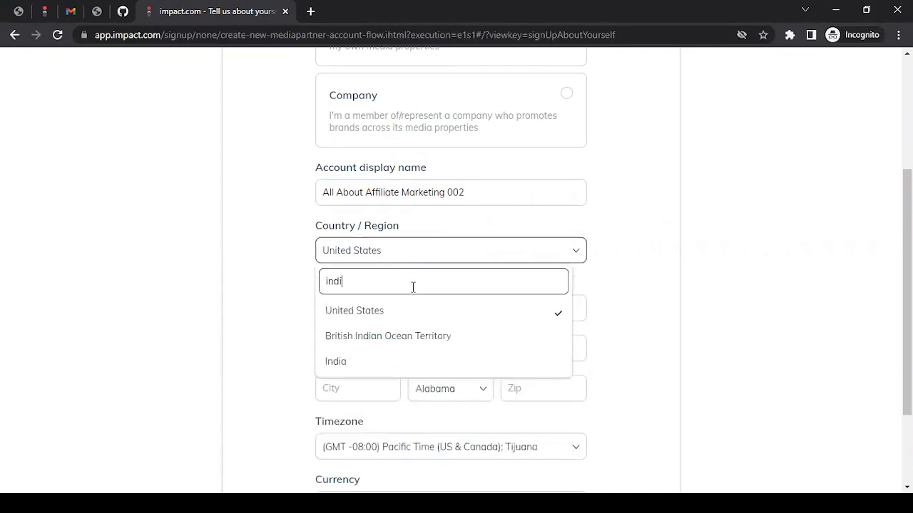
left_click(404, 362)
scroll(307, 336, "down", 3)
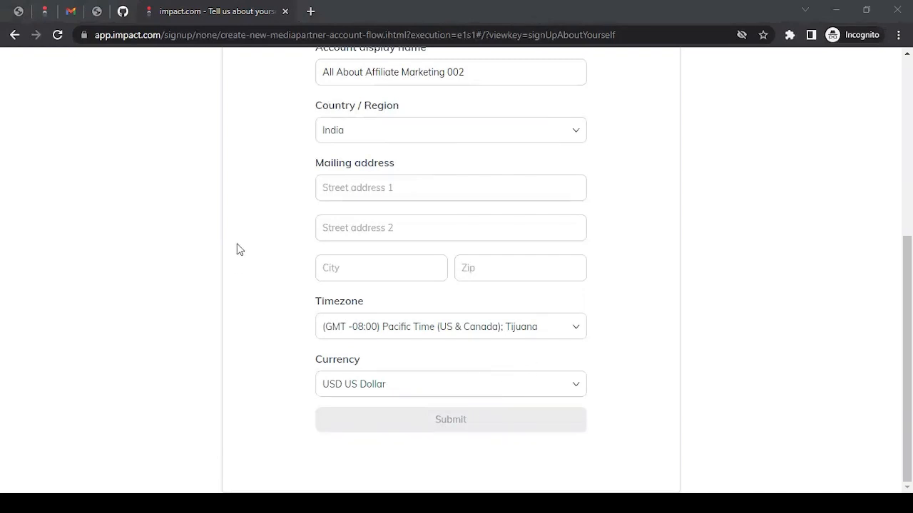
Step: Paste both street address lines, the city and the zip code into the mailing address
left_click(390, 188)
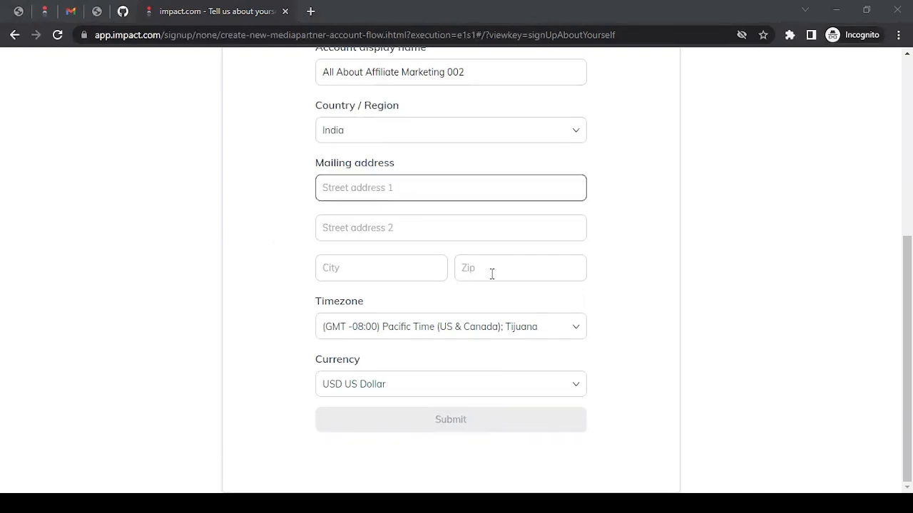
key("alt+Tab")
key("alt+Tab")
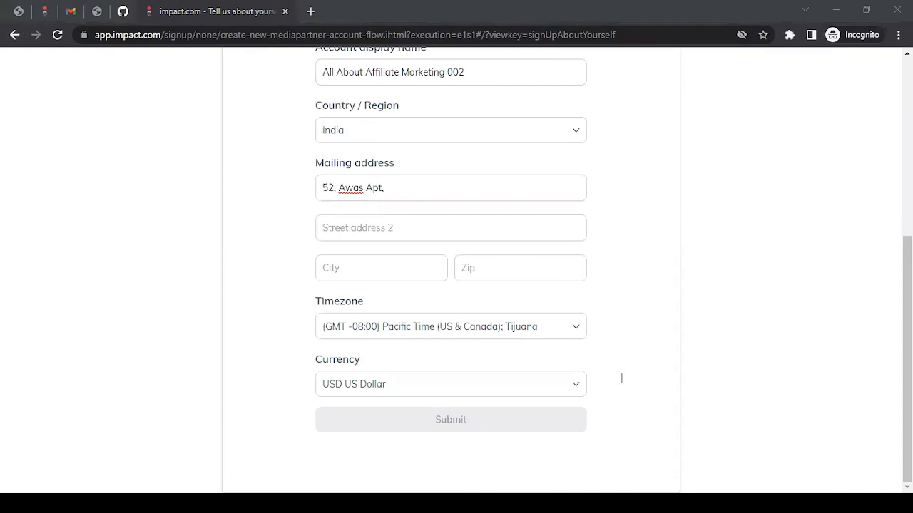
left_click(358, 234)
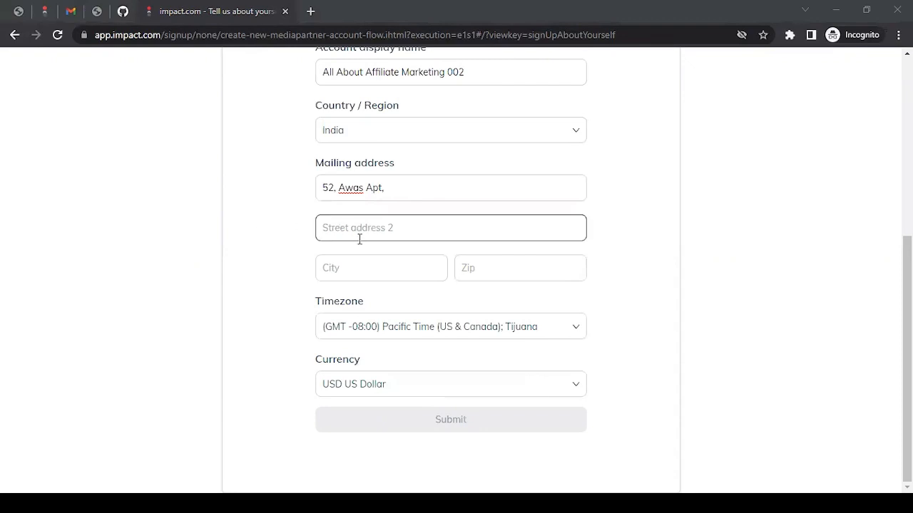
left_click(359, 274)
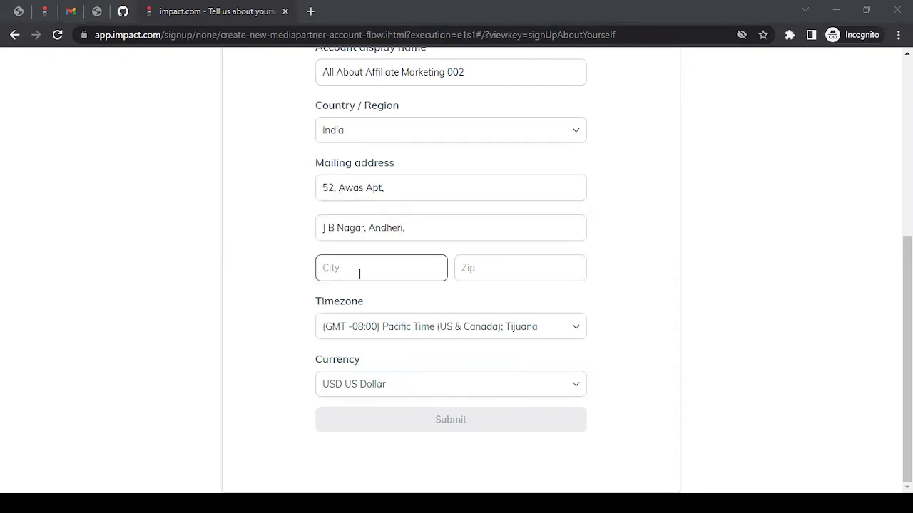
type("Mumbai")
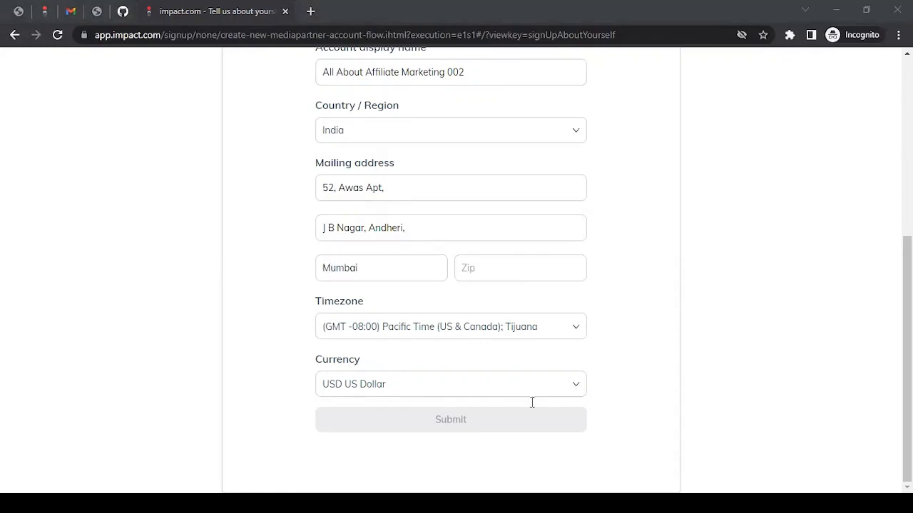
left_click(488, 276)
type("400059")
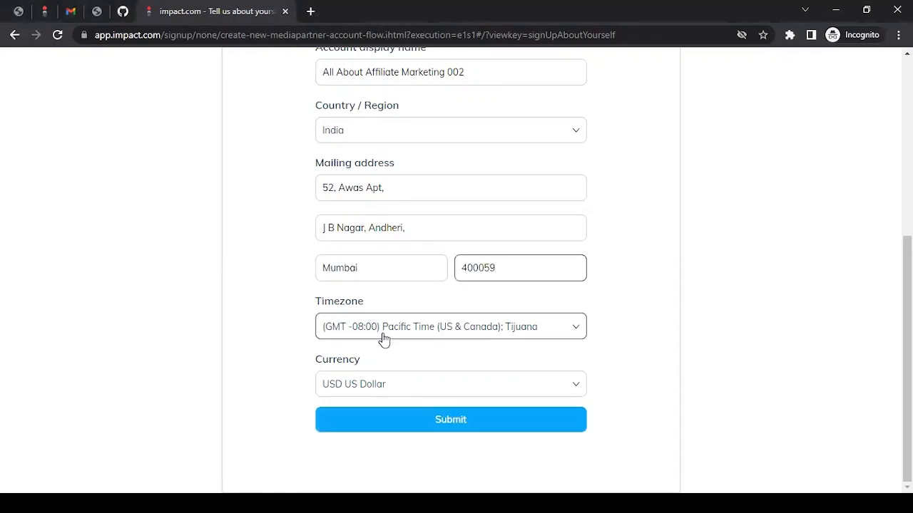
Step: Search 'kol' and pick the (GMT +05:30) Chennai, Kolkata, Mumbai, New Delhi timezone
left_click(377, 335)
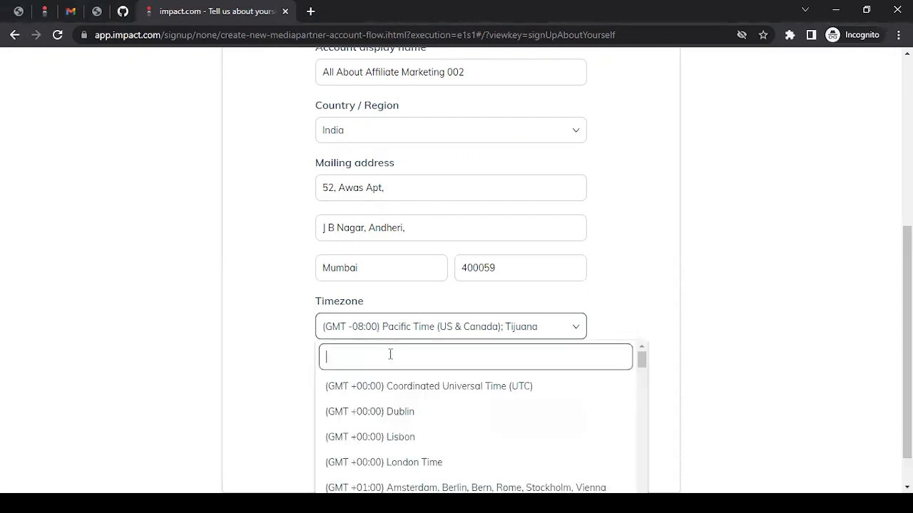
type("india")
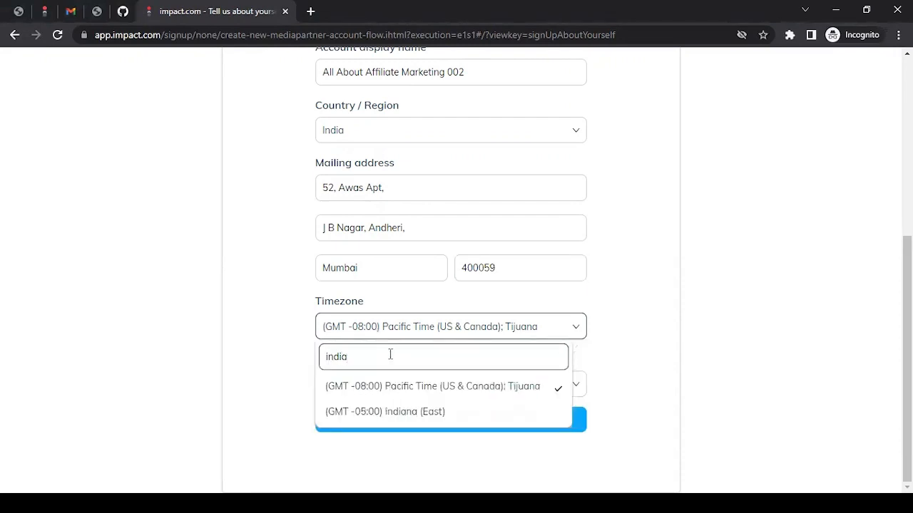
key("BackSpace")
key("BackSpace")
key("BackSpace")
key("BackSpace")
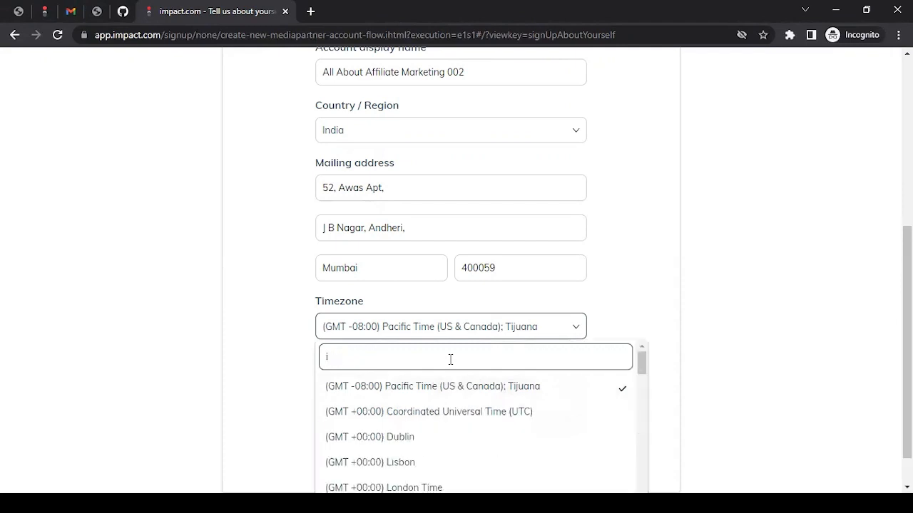
type("kol")
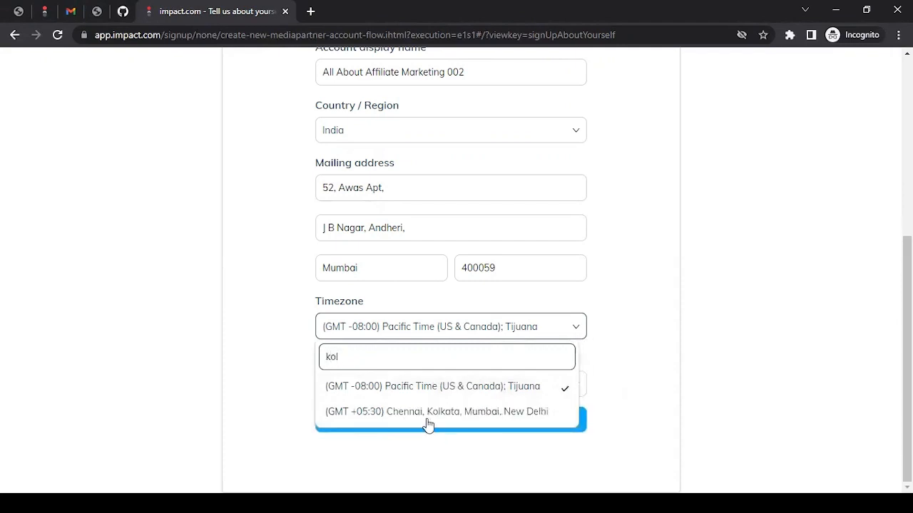
left_click(426, 416)
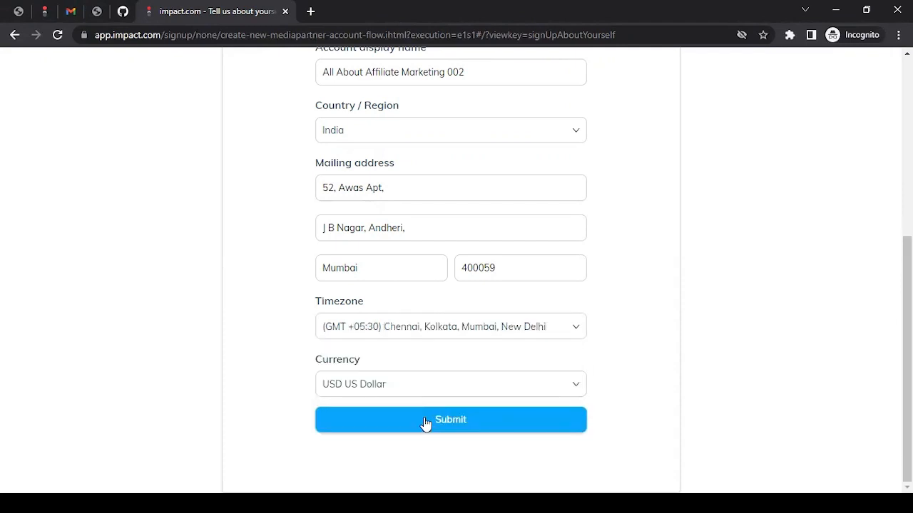
Step: Set the country back to India after Albania was picked by mistake
left_click(389, 388)
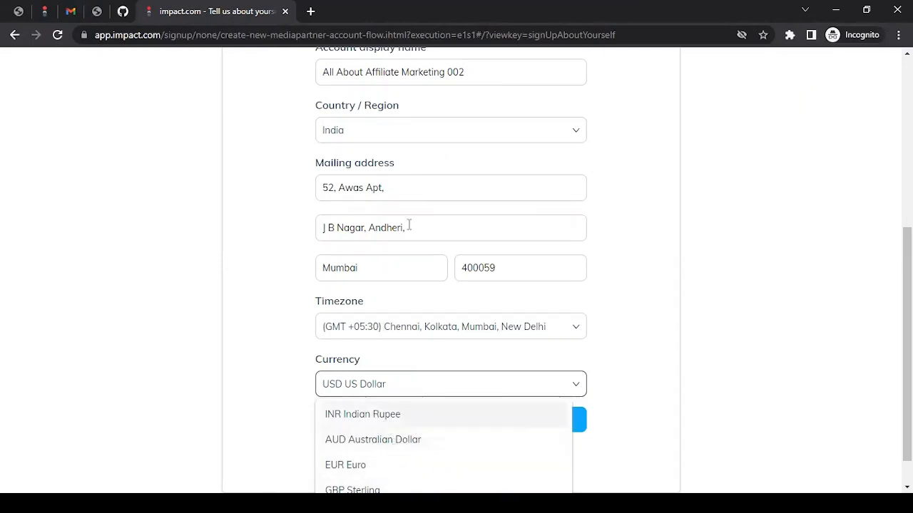
left_click(397, 138)
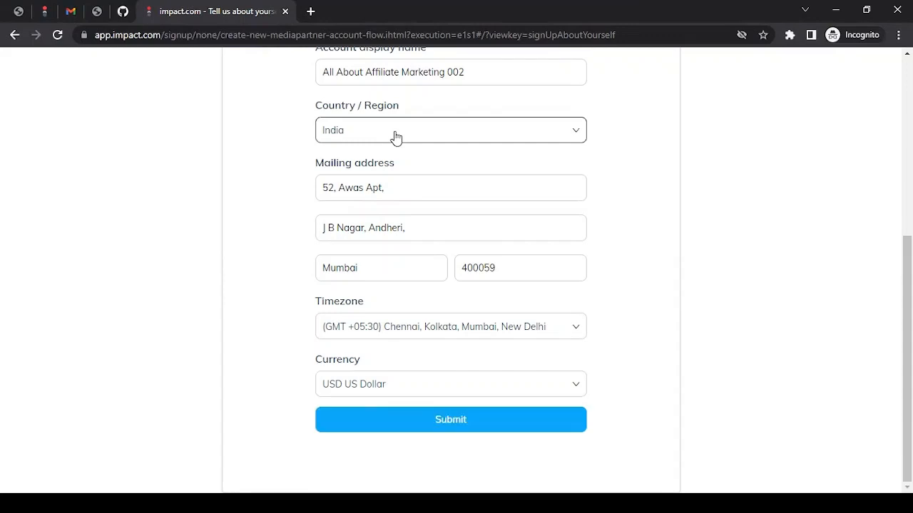
left_click(396, 138)
left_click(382, 221)
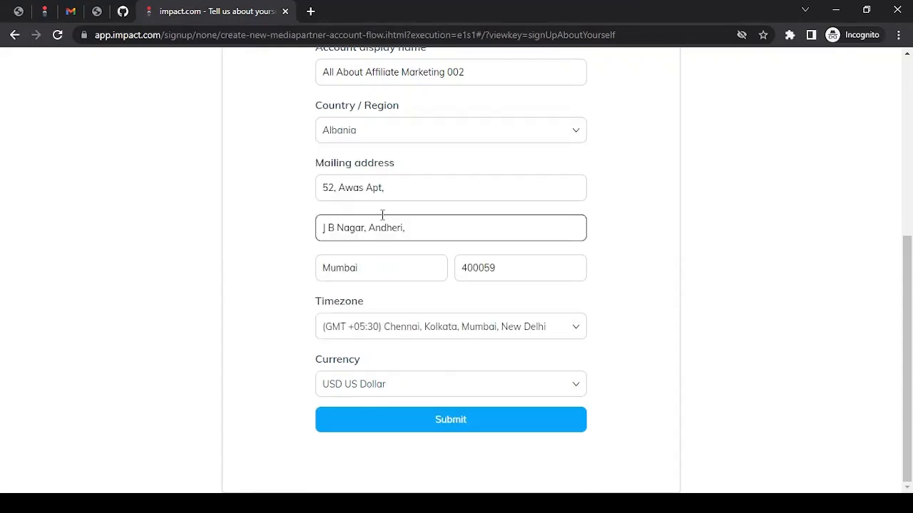
left_click(375, 385)
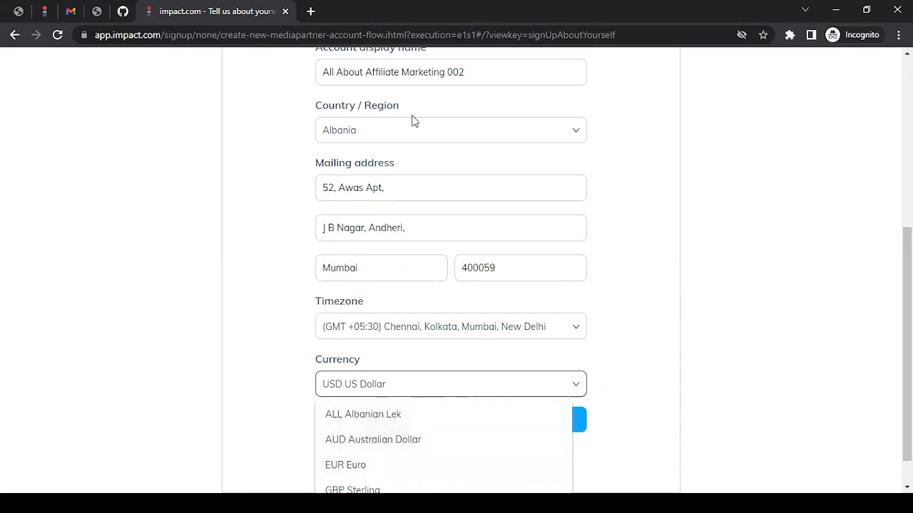
left_click(409, 132)
left_click(368, 192)
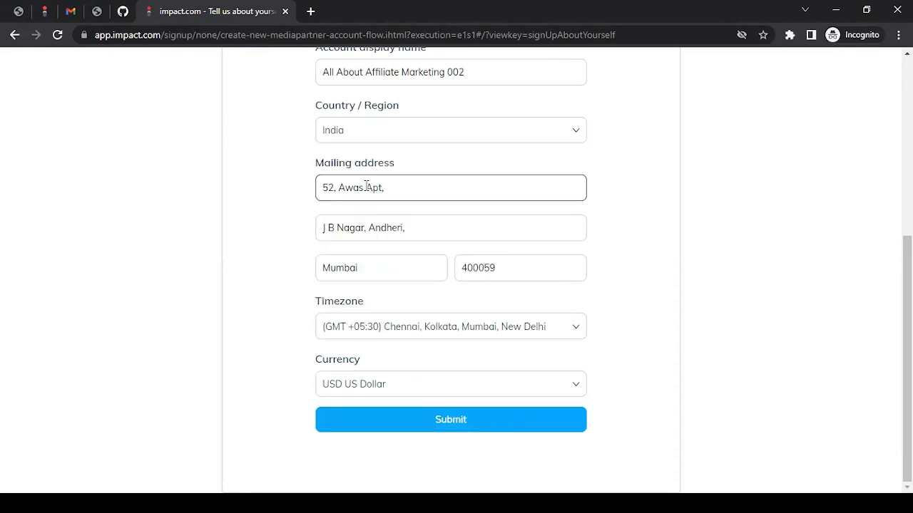
Step: Keep USD US Dollar as the currency and submit the About Yourself form
left_click(389, 388)
left_click(387, 387)
left_click(391, 380)
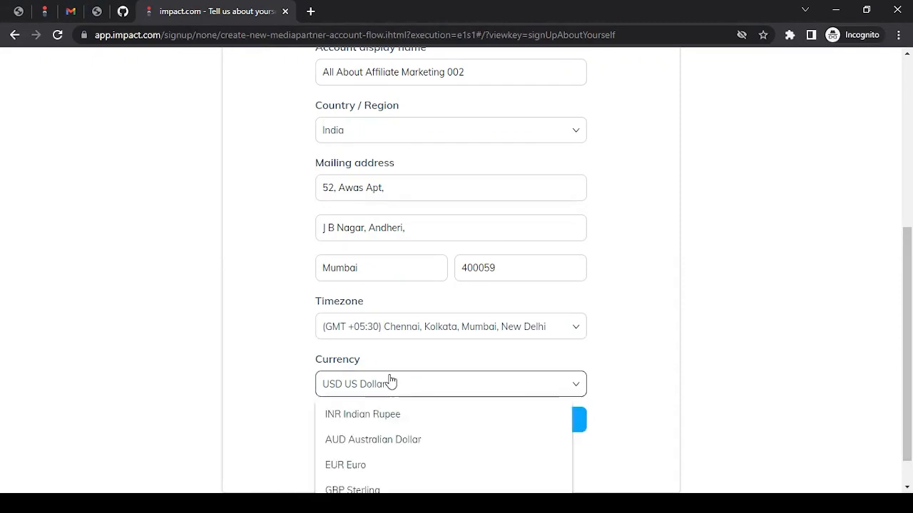
left_click(291, 361)
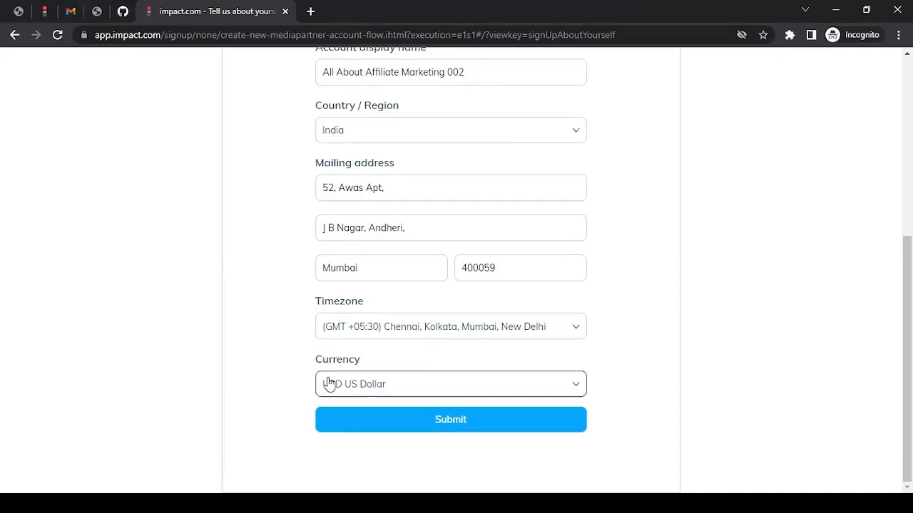
left_click(453, 424)
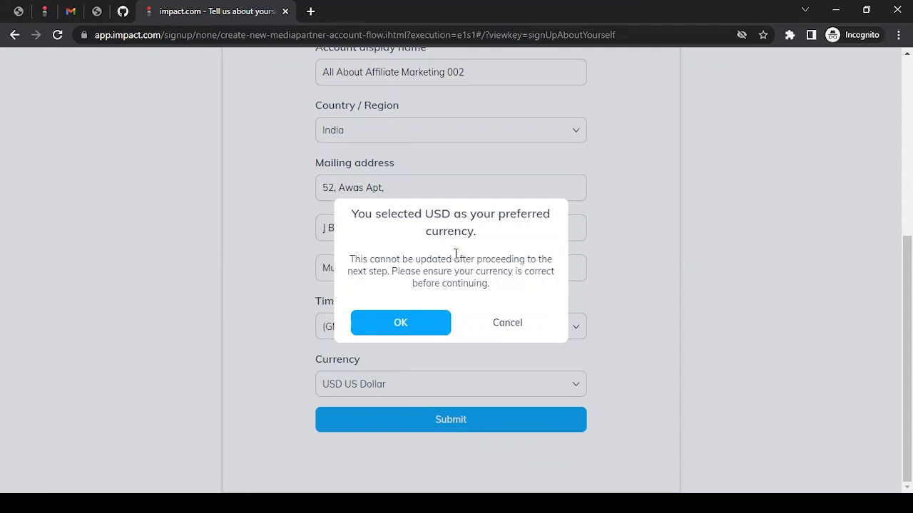
Step: Confirm USD as preferred currency and review the marketplace profile checklist at 0%
left_click(409, 322)
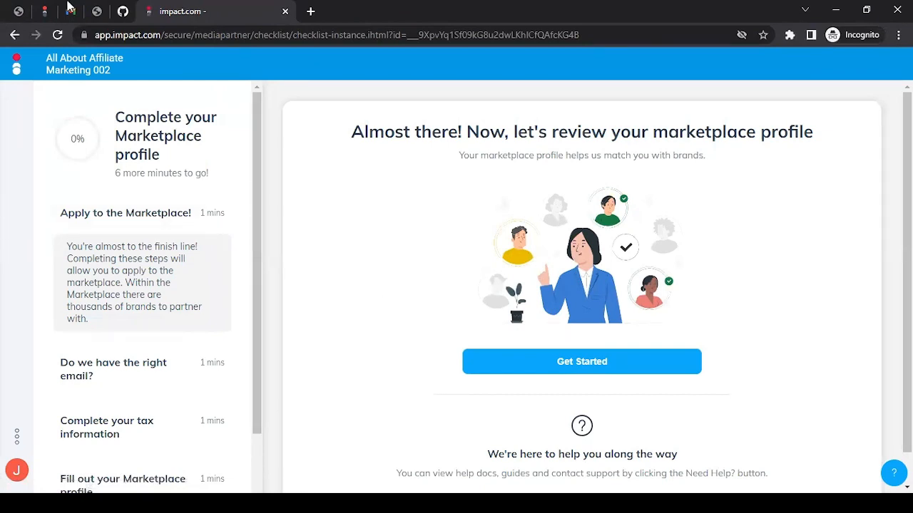
left_click_drag(115, 118, 190, 156)
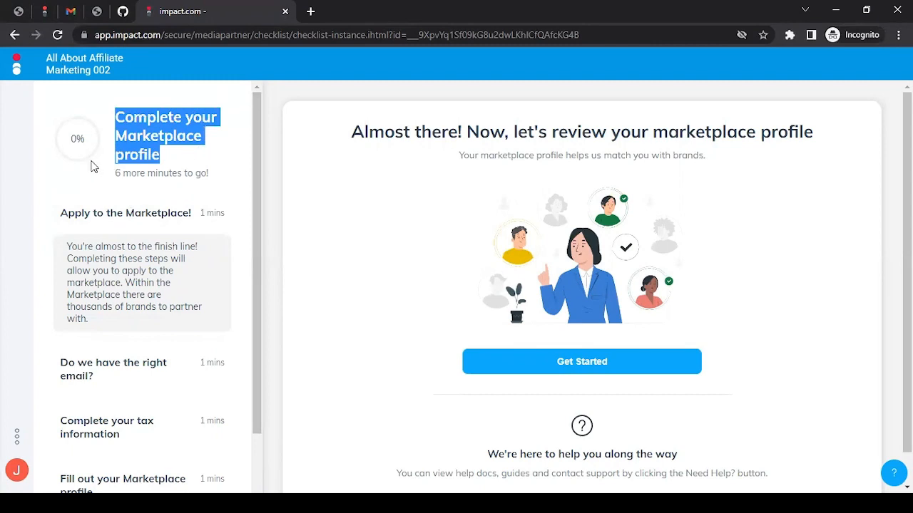
scroll(111, 224, "down", 2)
scroll(120, 236, "down", 2)
scroll(121, 241, "up", 3)
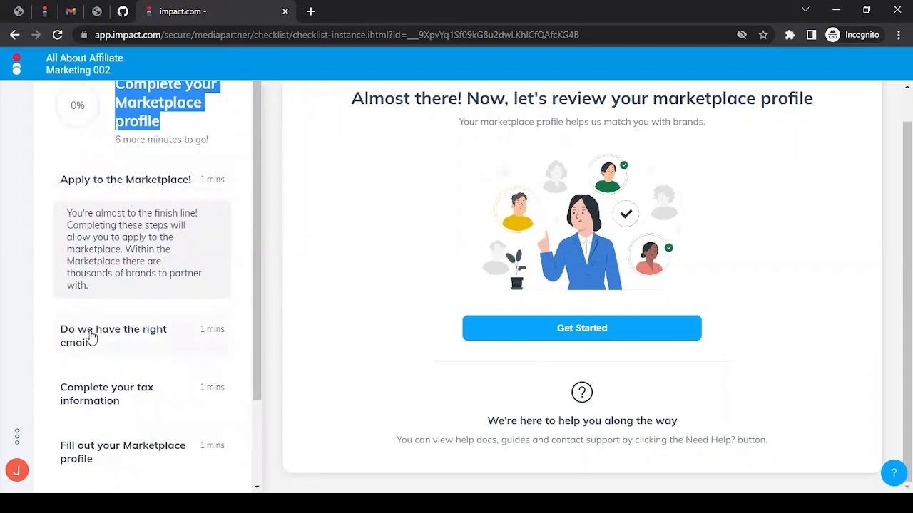
scroll(104, 347, "down", 1)
scroll(128, 285, "down", 1)
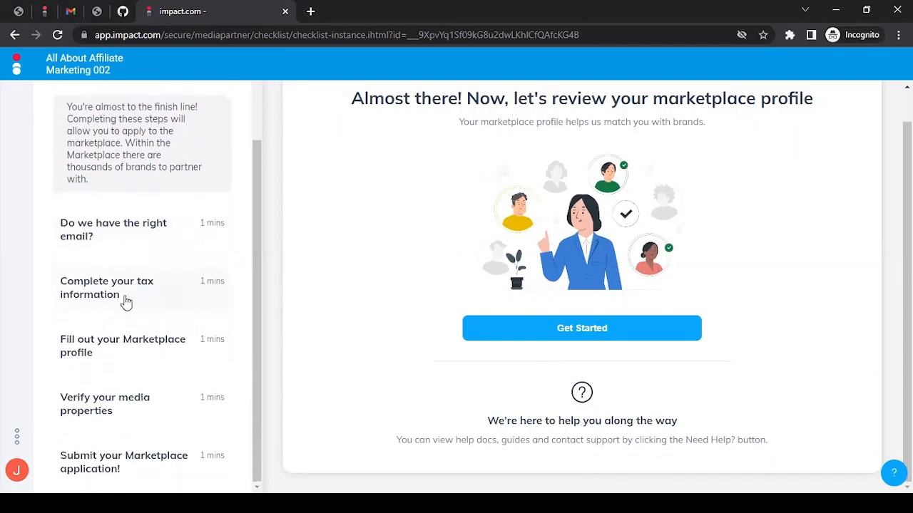
scroll(122, 356, "up", 3)
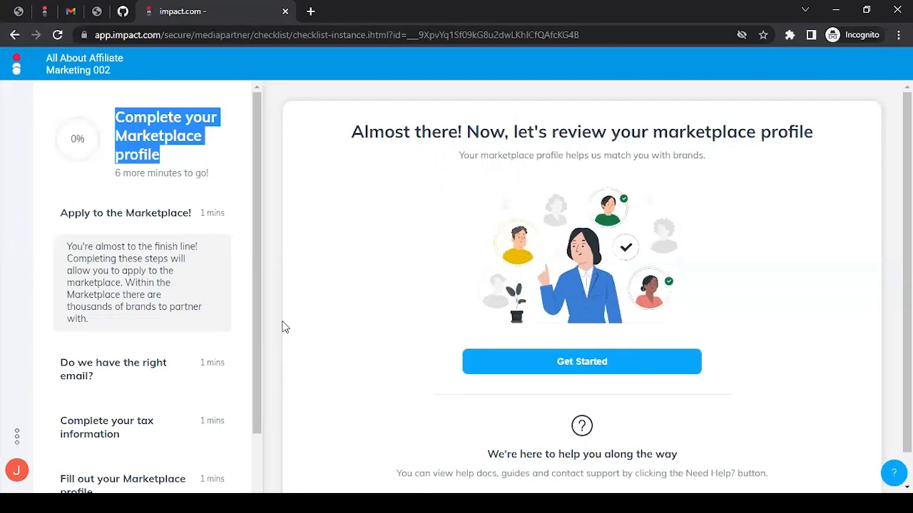
left_click(305, 204)
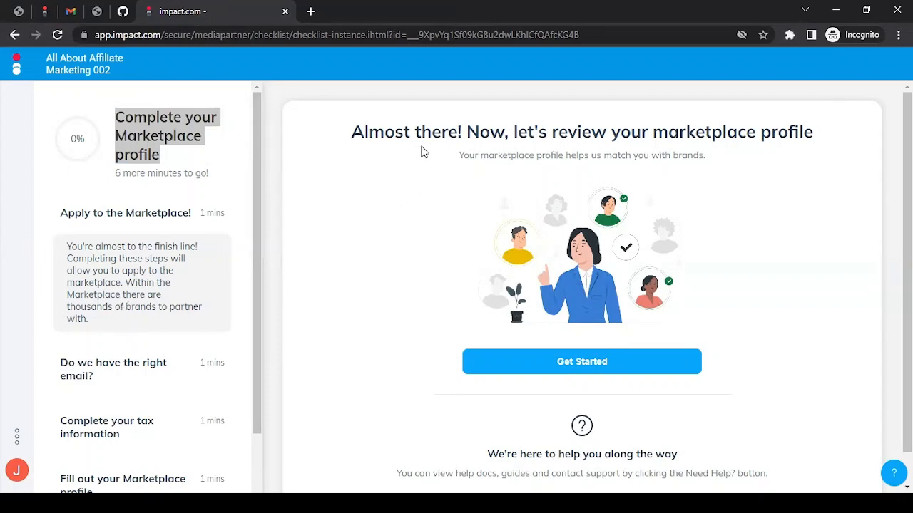
Step: Get Started on the marketplace checklist, reaching 17% with a verification email sent
left_click(596, 363)
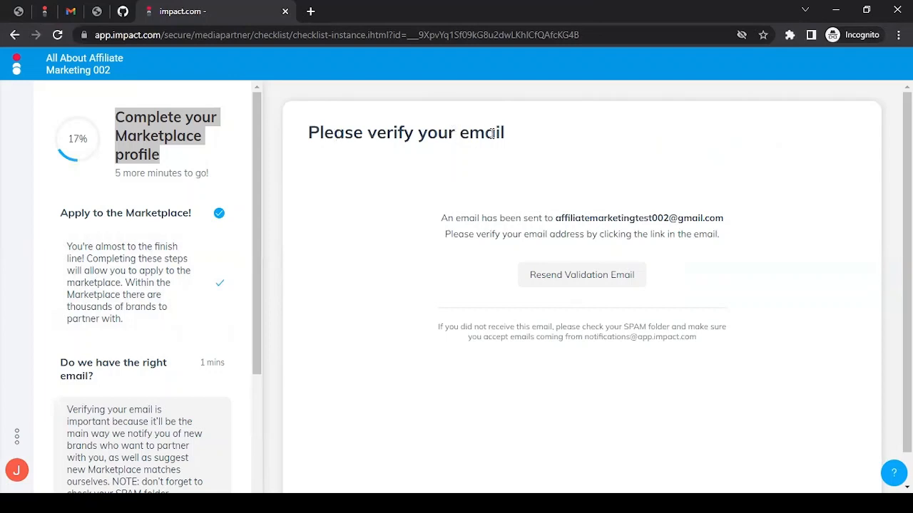
left_click_drag(447, 218, 699, 217)
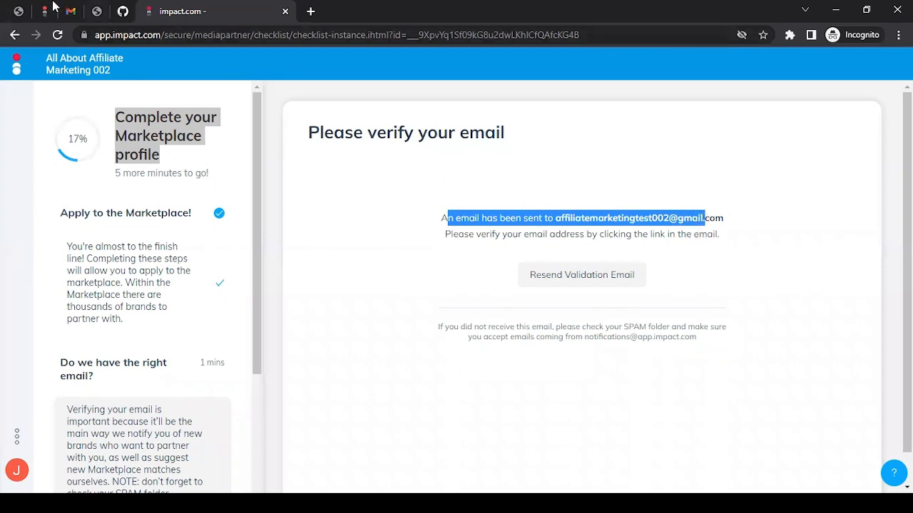
Step: Open impact.com's Getting Started email in Gmail and activate the profile
left_click(71, 12)
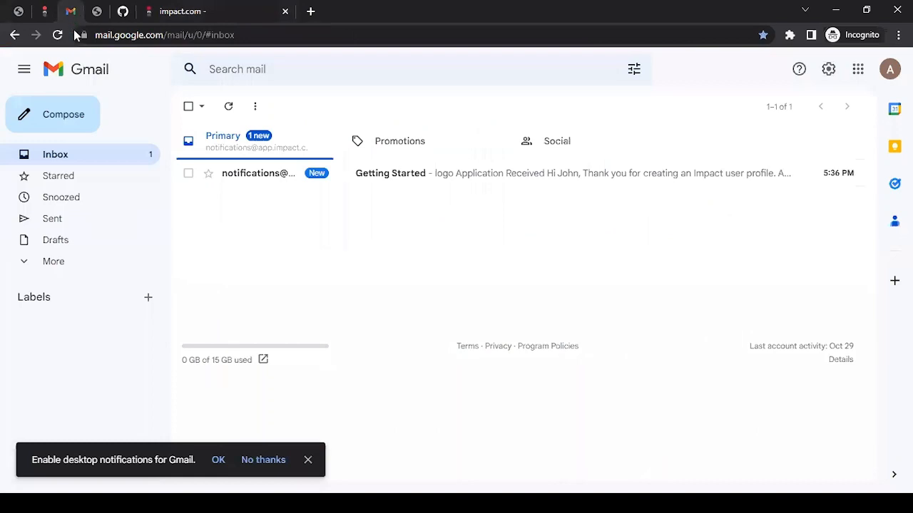
left_click(440, 177)
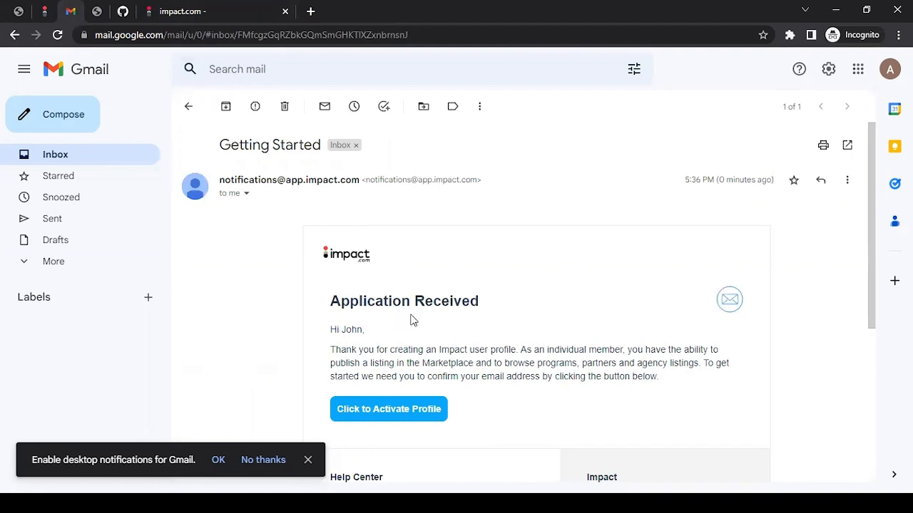
scroll(413, 321, "down", 2)
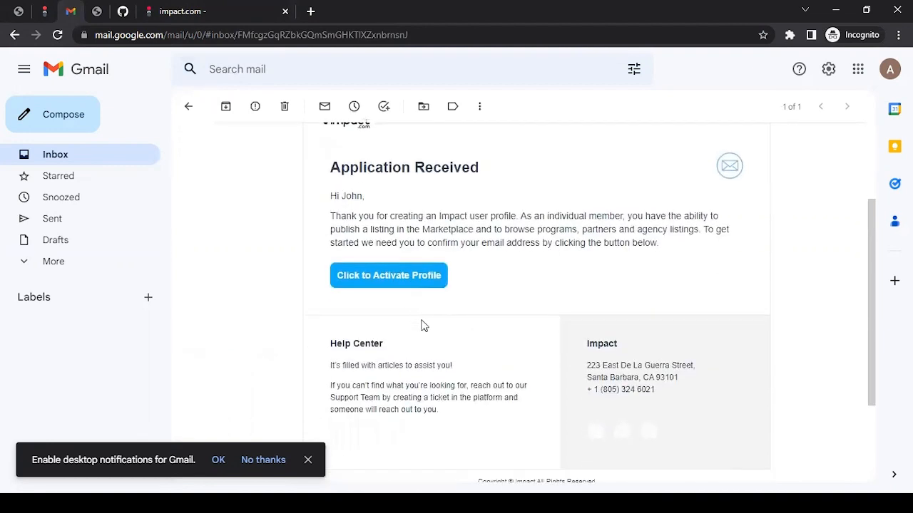
left_click(391, 284)
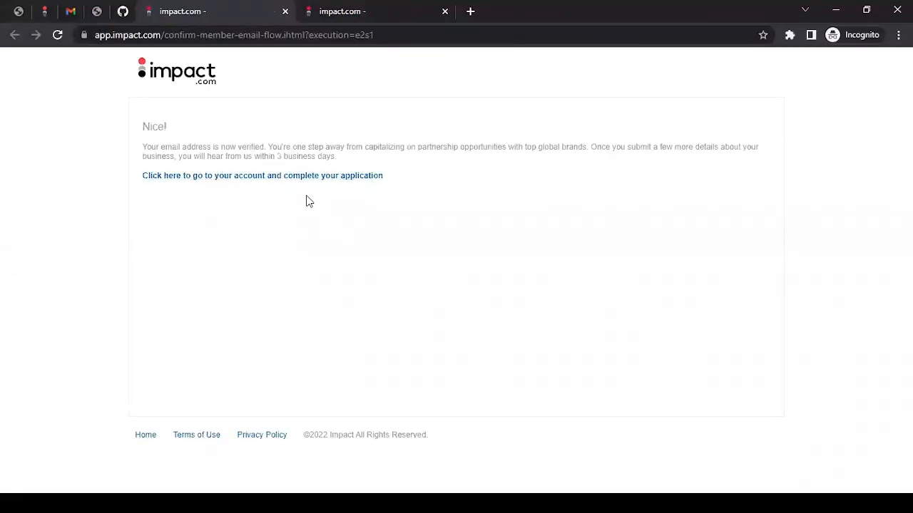
Step: Return to the account and save the tax choice 'I am not registered for Indirect Tax'
left_click(183, 177)
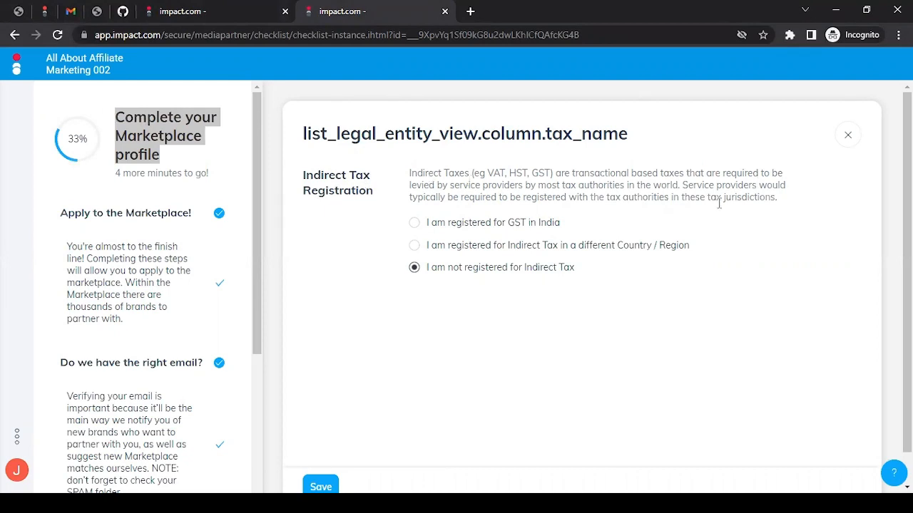
left_click_drag(774, 197, 417, 173)
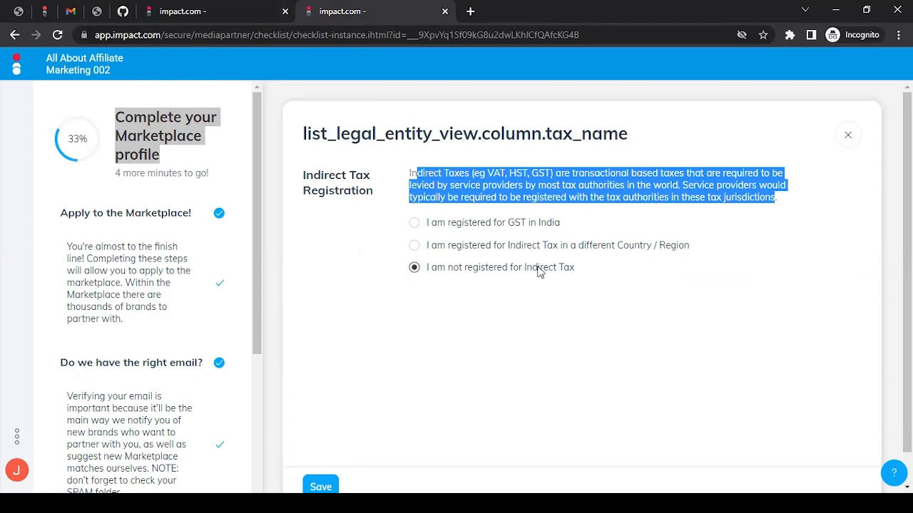
scroll(538, 271, "down", 1)
left_click(326, 460)
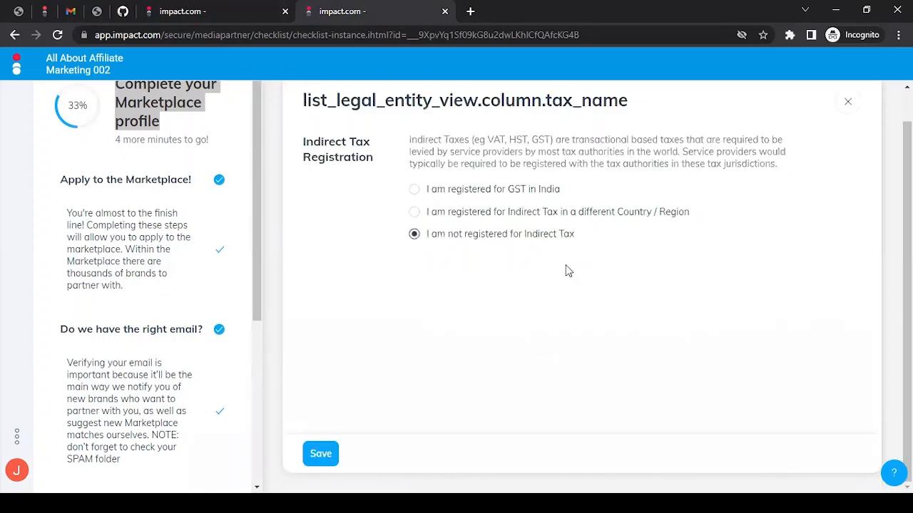
scroll(243, 328, "down", 3)
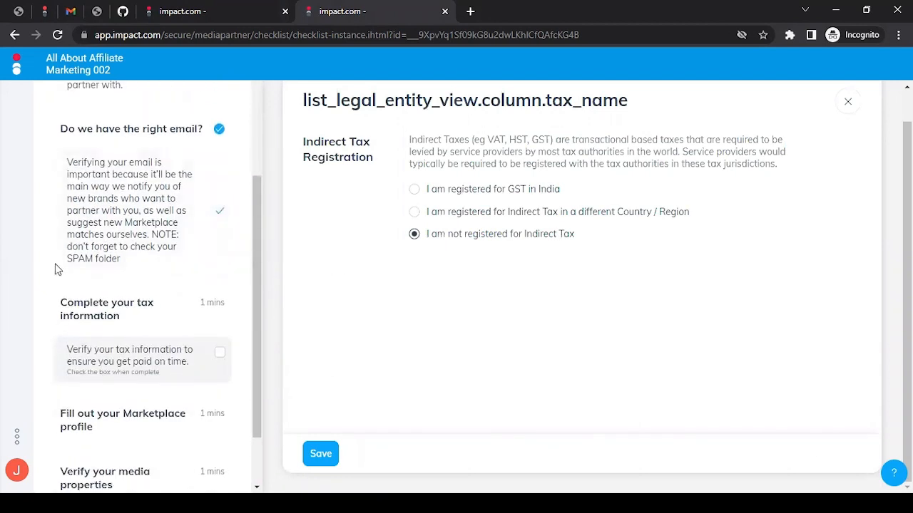
scroll(143, 243, "down", 1)
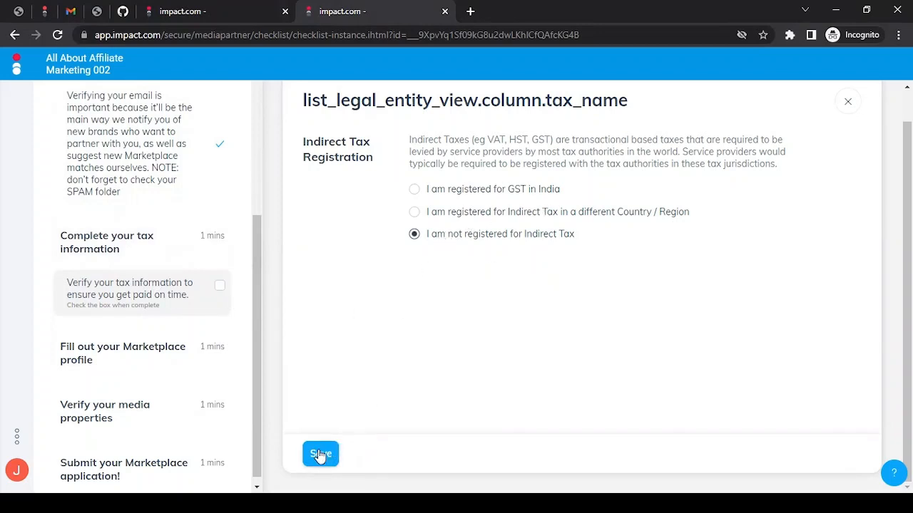
Step: Tick the tax step complete and attach Capture.JPG from Downloads as the profile logo
left_click(220, 287)
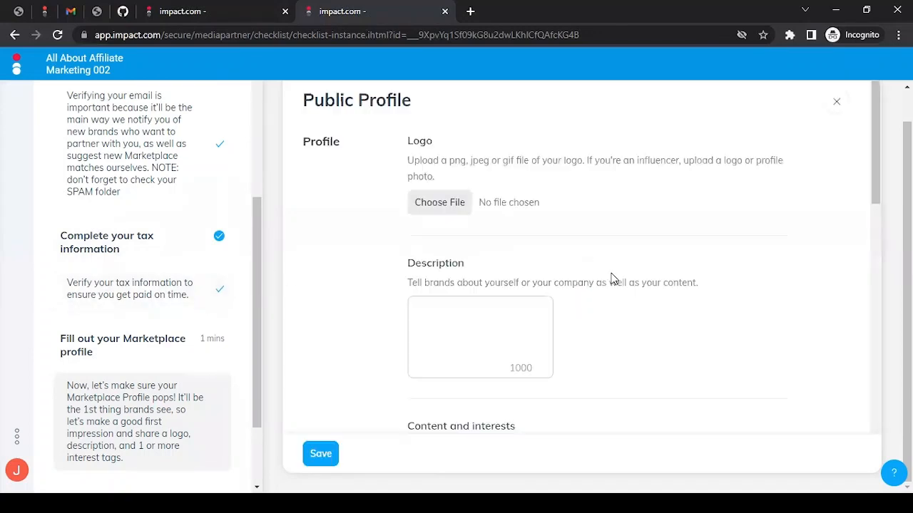
left_click(439, 202)
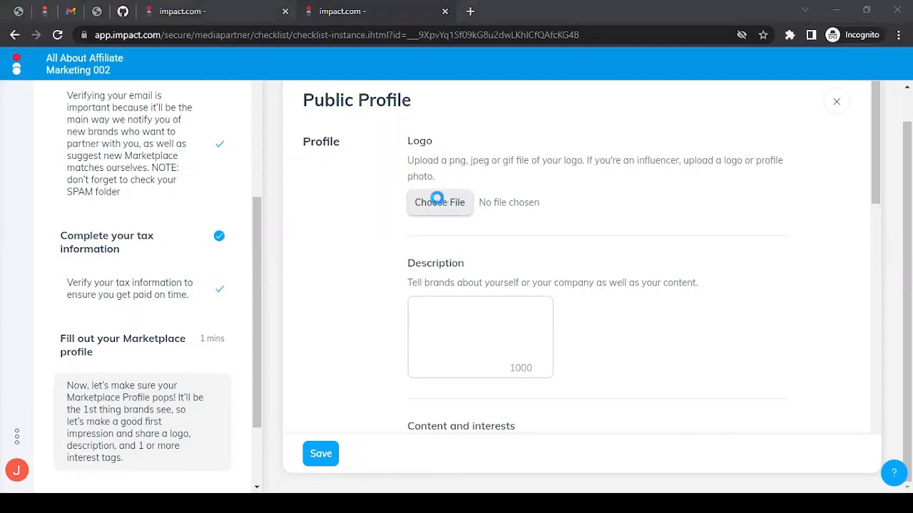
left_click(438, 203)
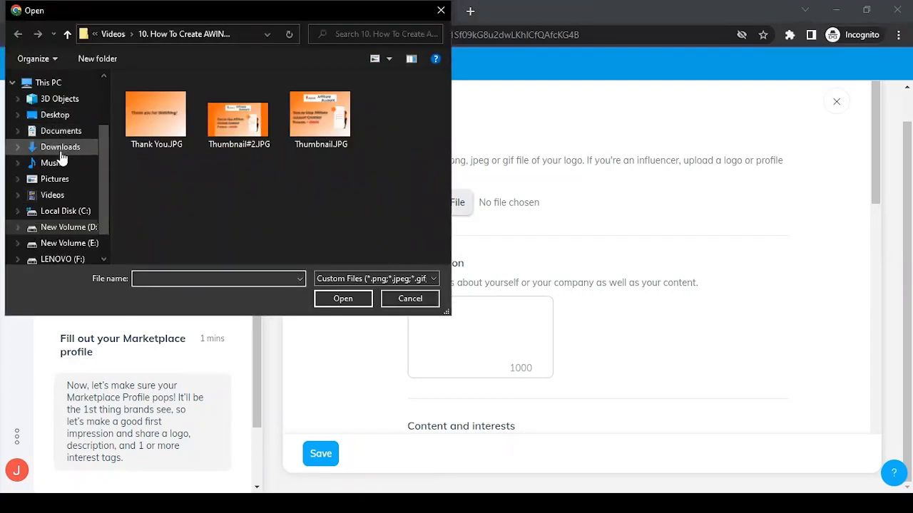
left_click(60, 151)
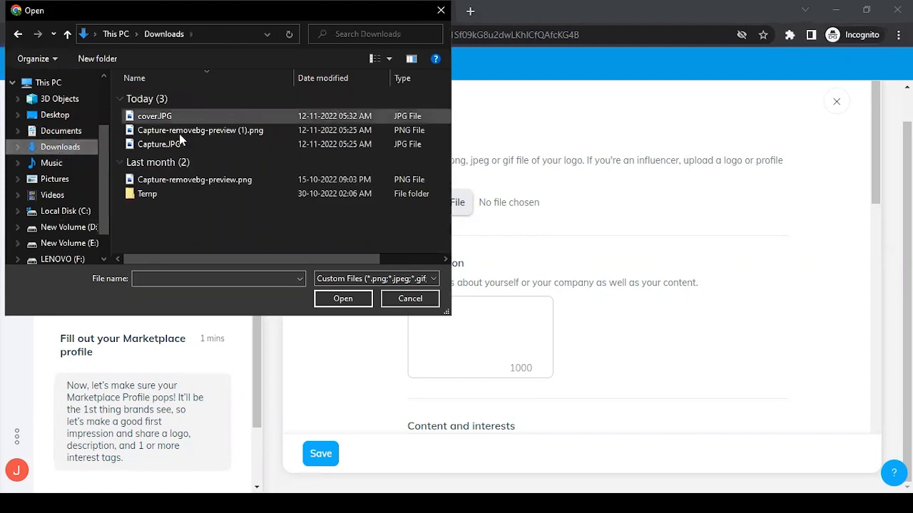
double_click(178, 146)
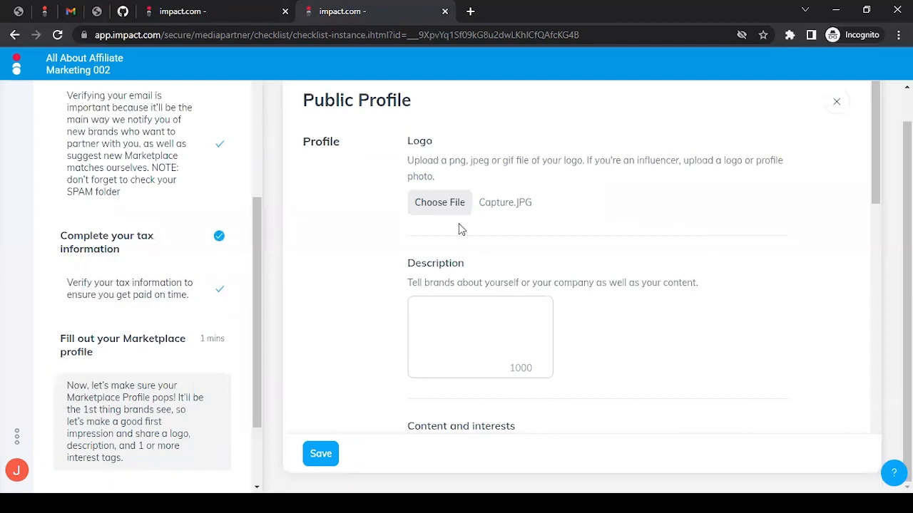
scroll(381, 249, "down", 2)
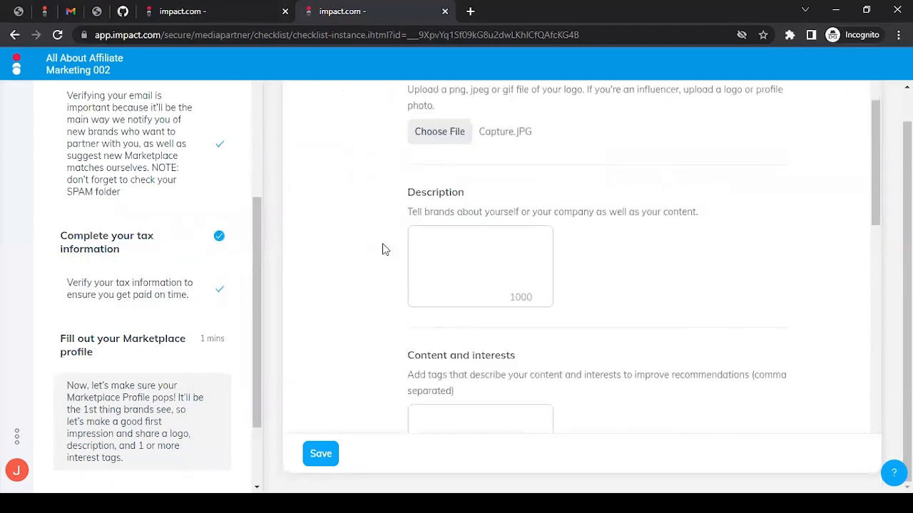
Step: Paste lorem ipsum placeholder text into the profile Description
left_click(471, 168)
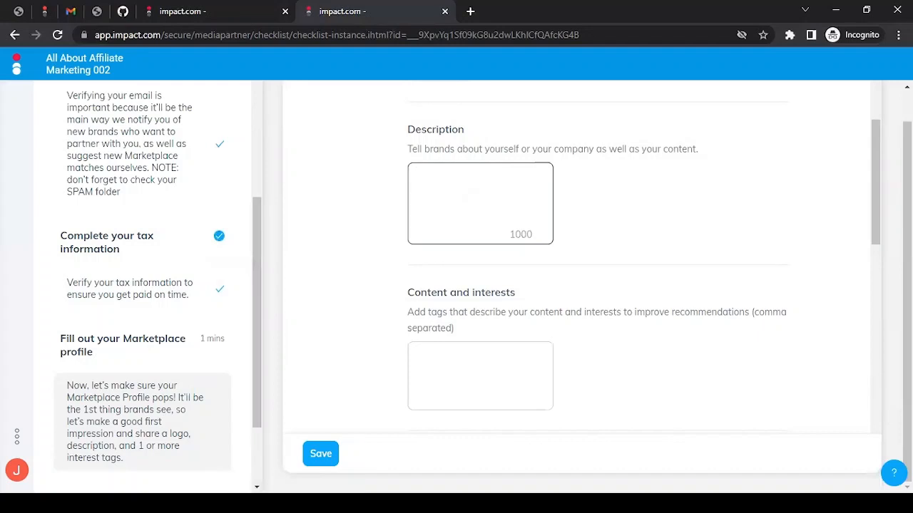
key("alt+Tab")
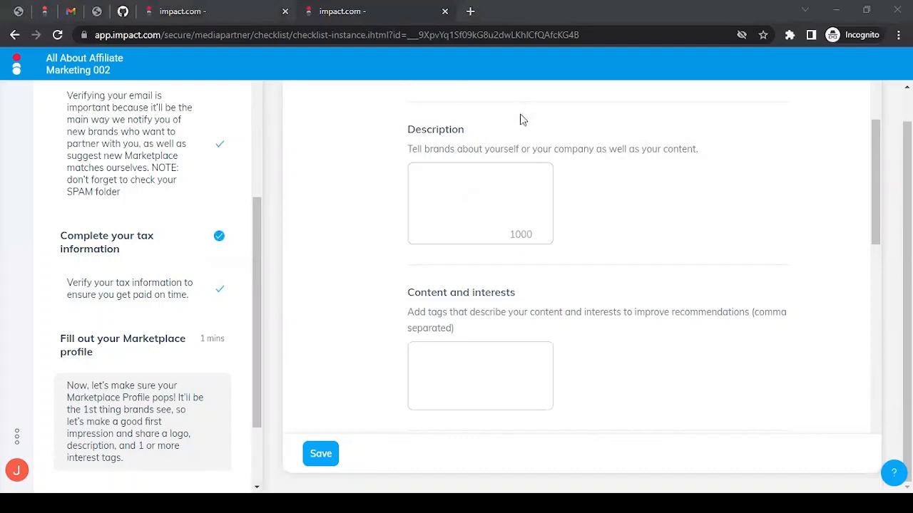
left_click(459, 178)
key("ctrl+v")
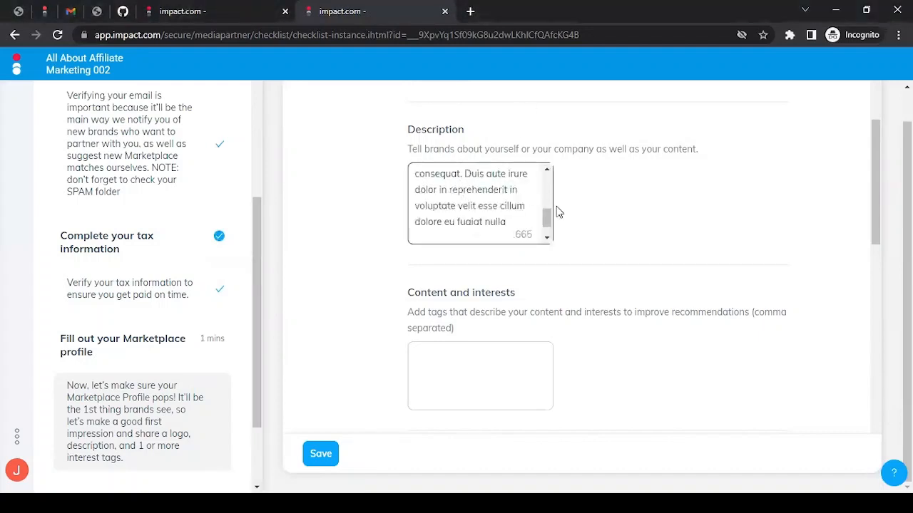
scroll(563, 272, "down", 3)
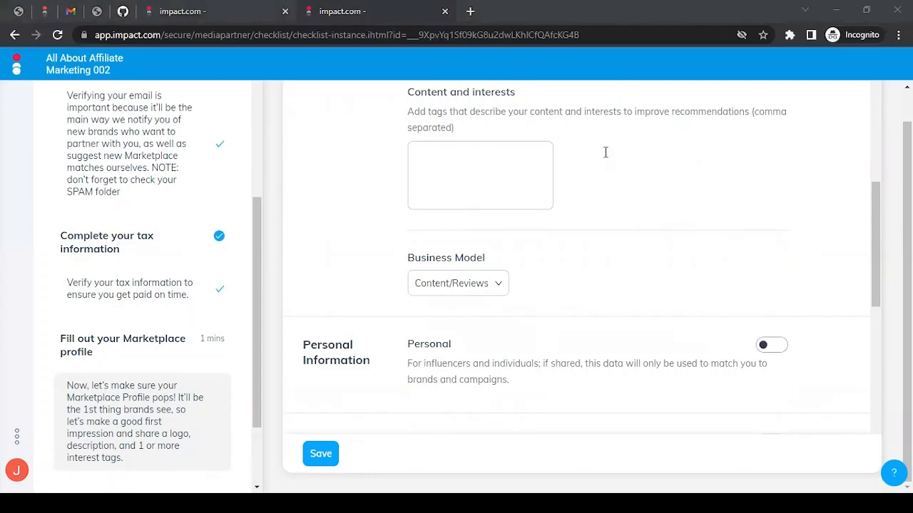
Step: Add the interest tags 'Affiliate Marketing, Digital Marketing'
left_click(480, 179)
type("Affiliate Marketing, Digital Marketing")
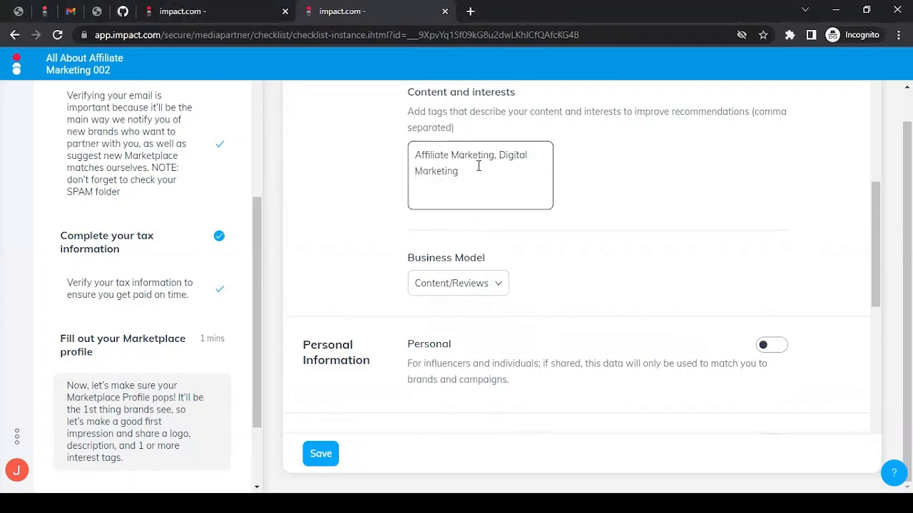
scroll(602, 299, "down", 2)
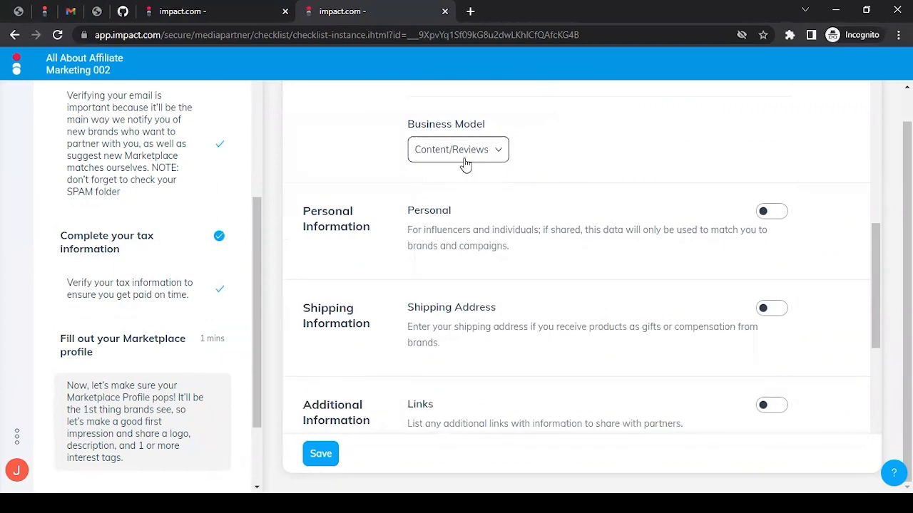
left_click(462, 158)
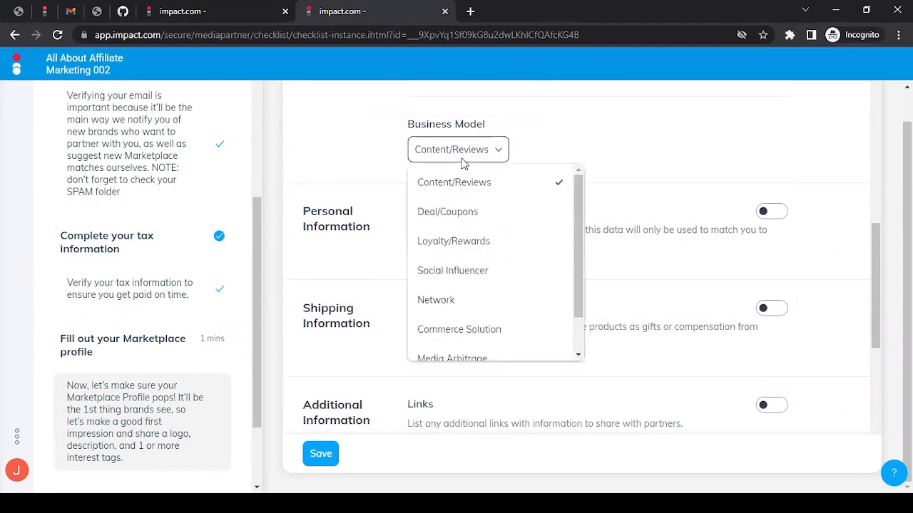
left_click(462, 162)
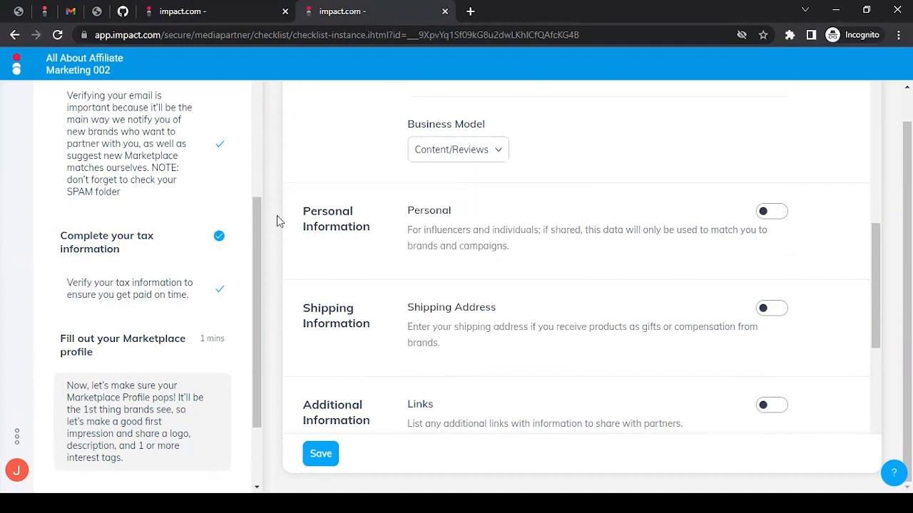
scroll(356, 189, "down", 1)
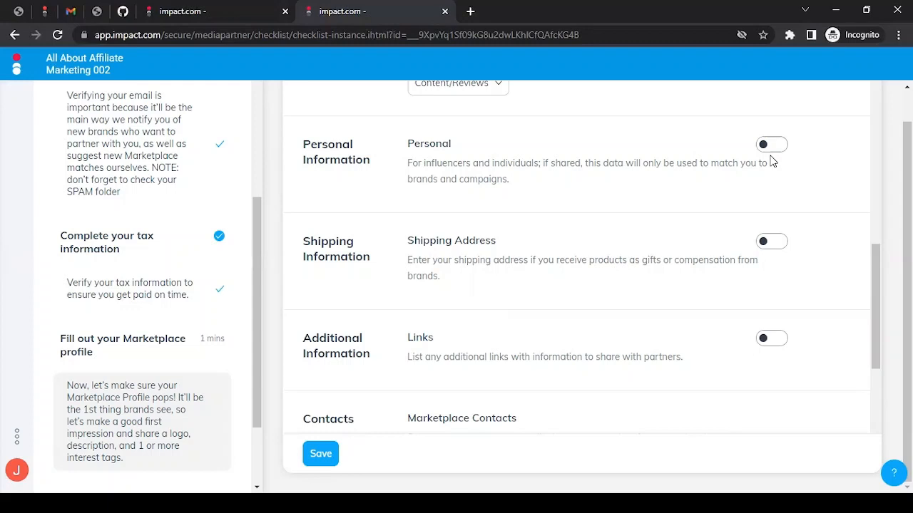
Step: Share personal information and set gender Male, ethnicity Asian, parental status Dad, relationship Married
left_click(773, 149)
scroll(775, 282, "down", 2)
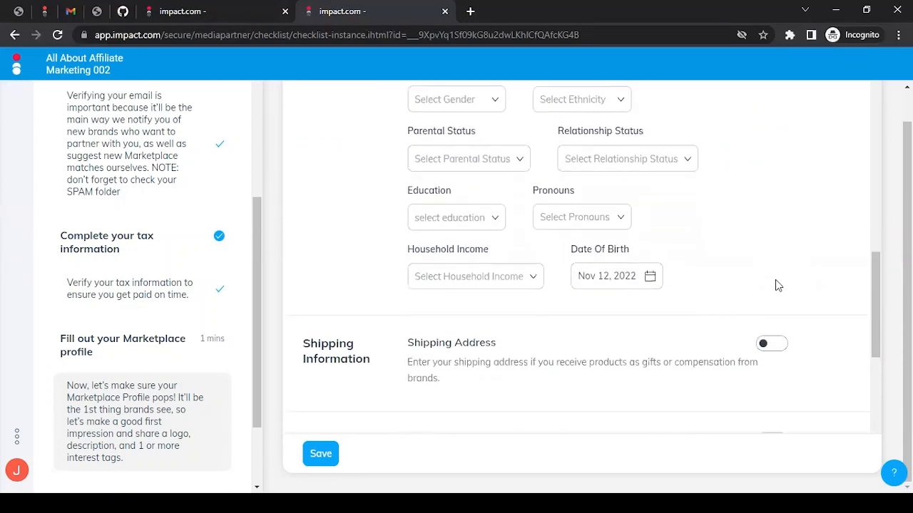
scroll(776, 283, "up", 2)
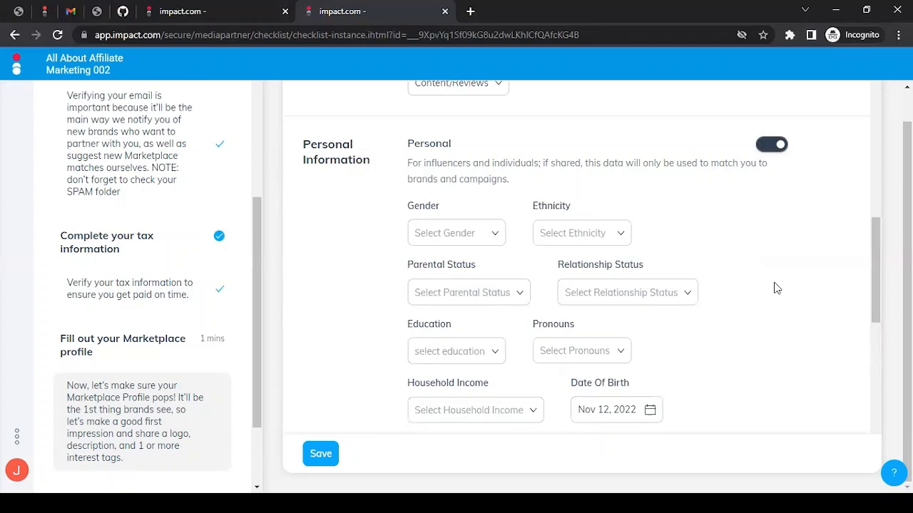
left_click(446, 236)
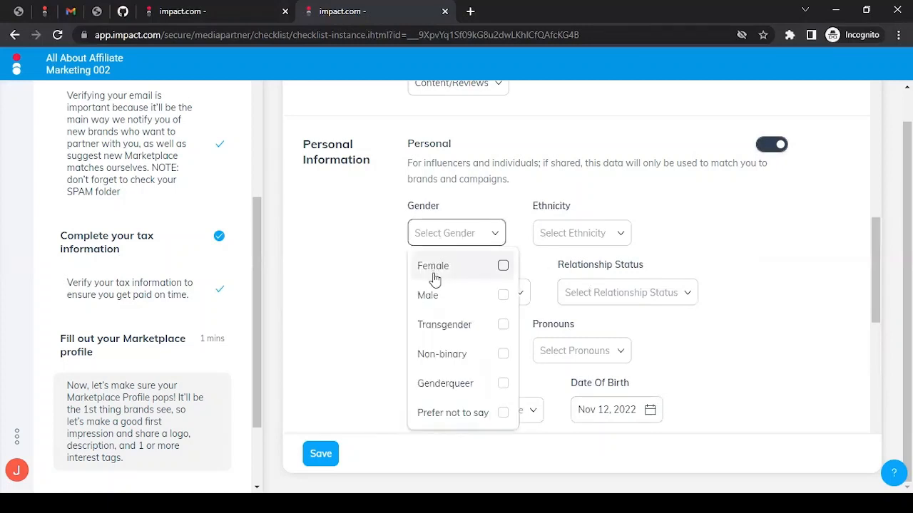
left_click(436, 297)
left_click(587, 233)
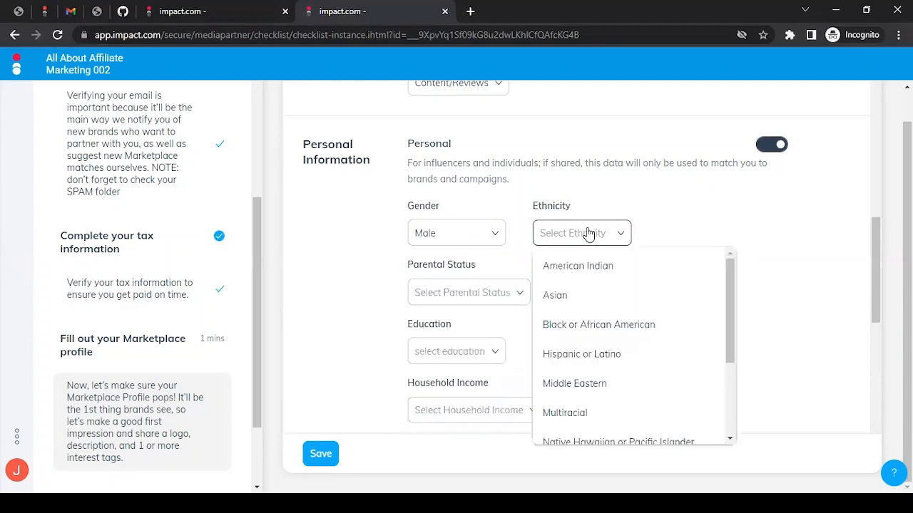
left_click(576, 296)
left_click(471, 288)
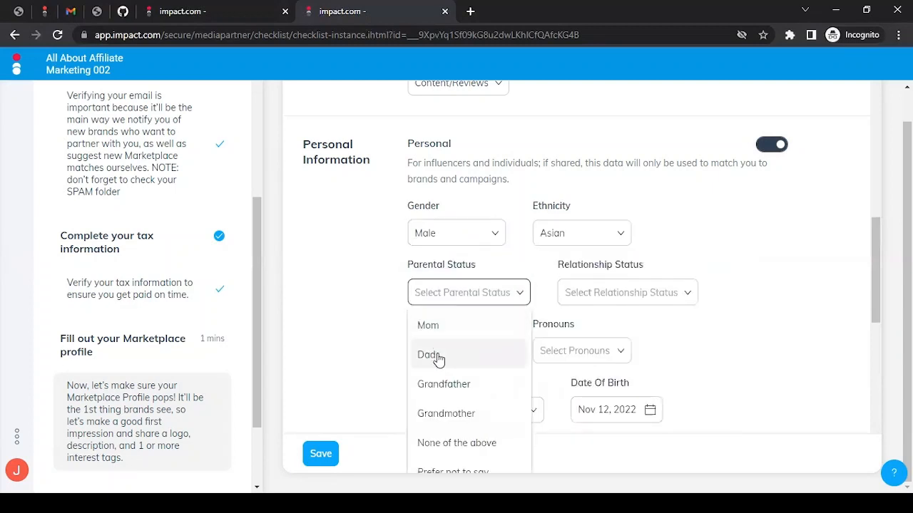
left_click(435, 355)
left_click(623, 293)
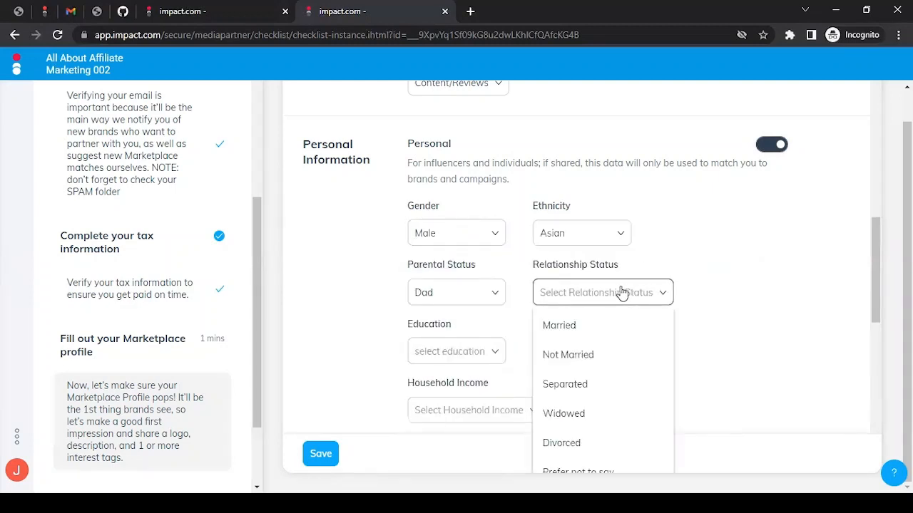
left_click(565, 329)
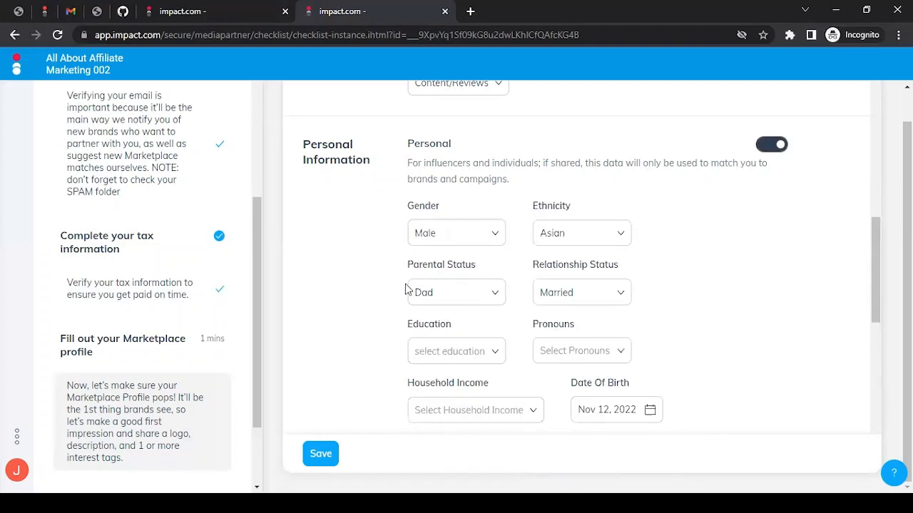
Step: Set education to Bachelors Degree, pronouns to he/him and household income to under $35,000
scroll(589, 203, "down", 1)
scroll(434, 286, "down", 1)
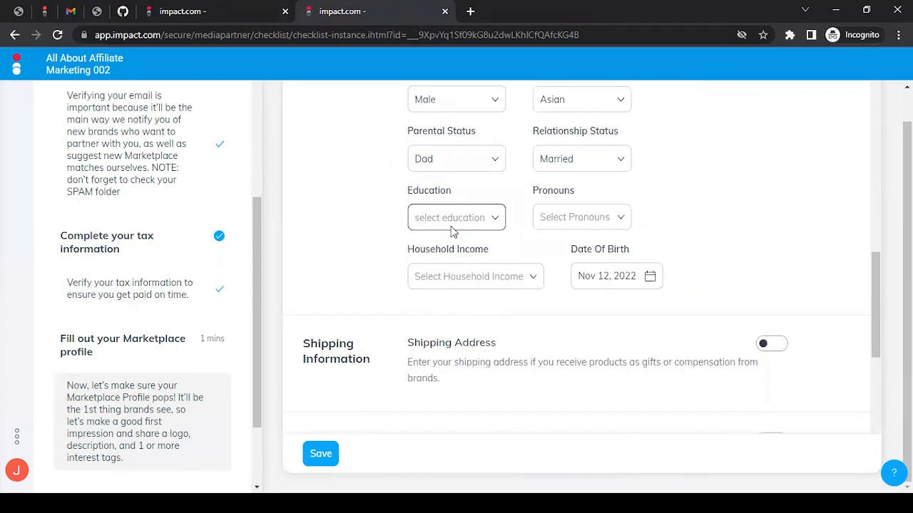
left_click(453, 227)
left_click(440, 257)
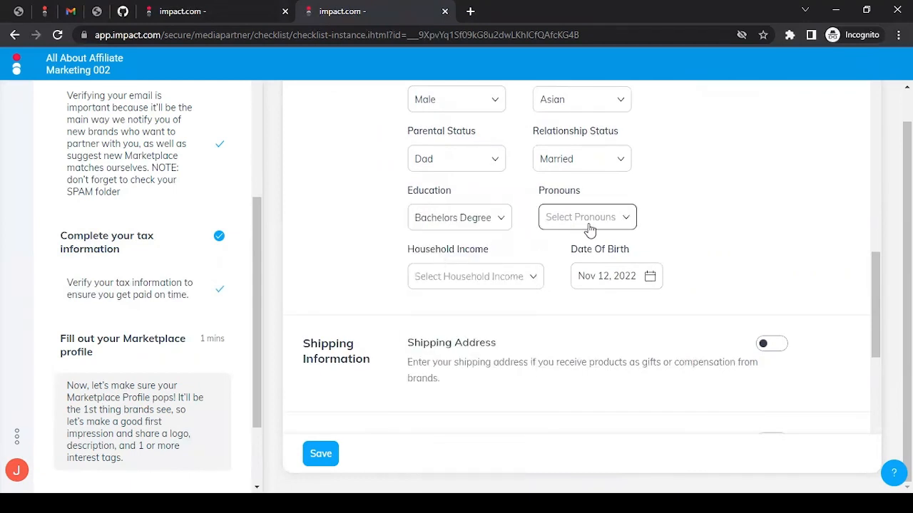
left_click(588, 226)
left_click(563, 259)
left_click(449, 279)
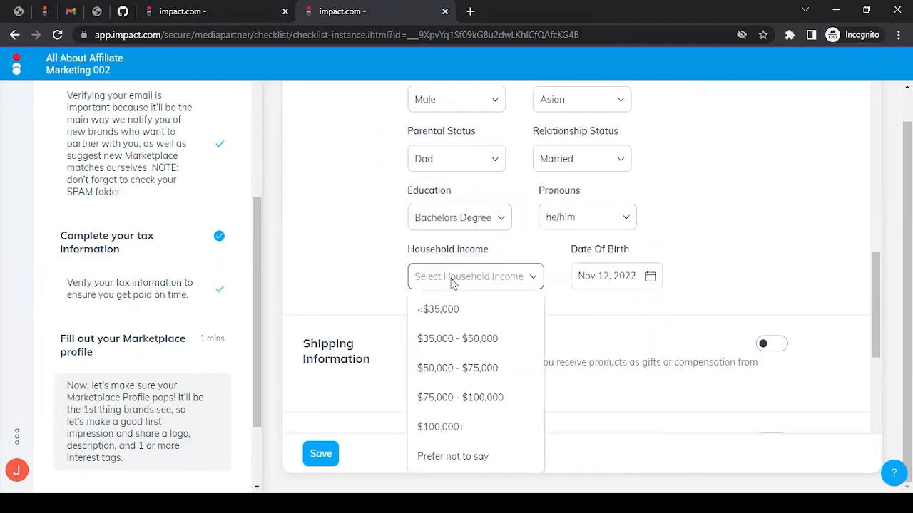
left_click(446, 316)
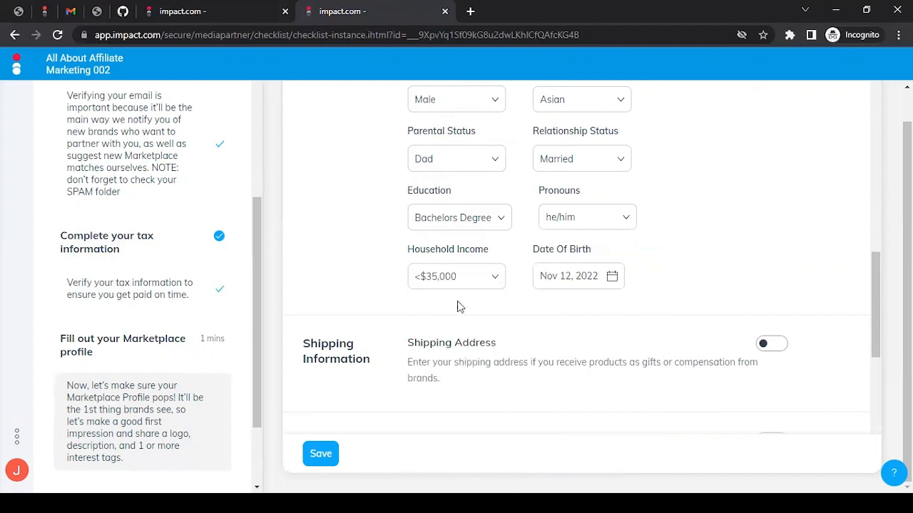
left_click(573, 280)
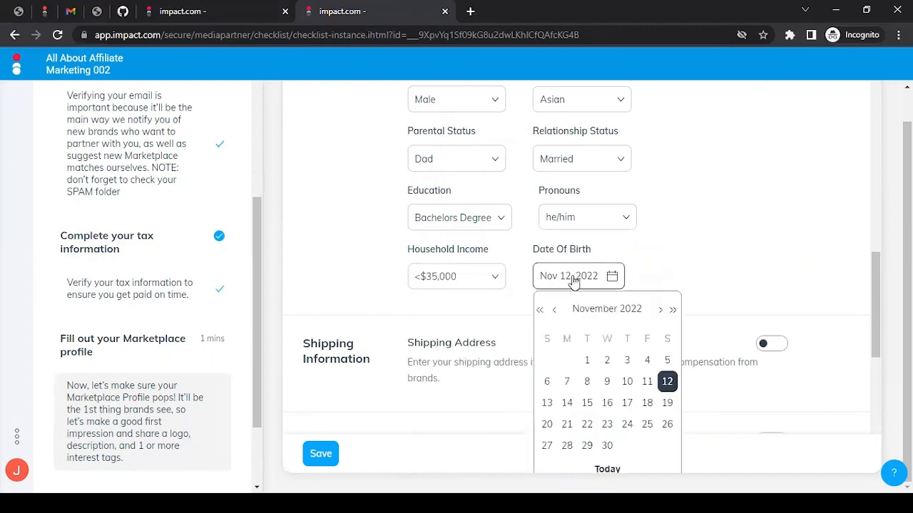
left_click(539, 309)
left_click(540, 310)
left_click(540, 309)
triple_click(541, 311)
triple_click(540, 311)
triple_click(540, 311)
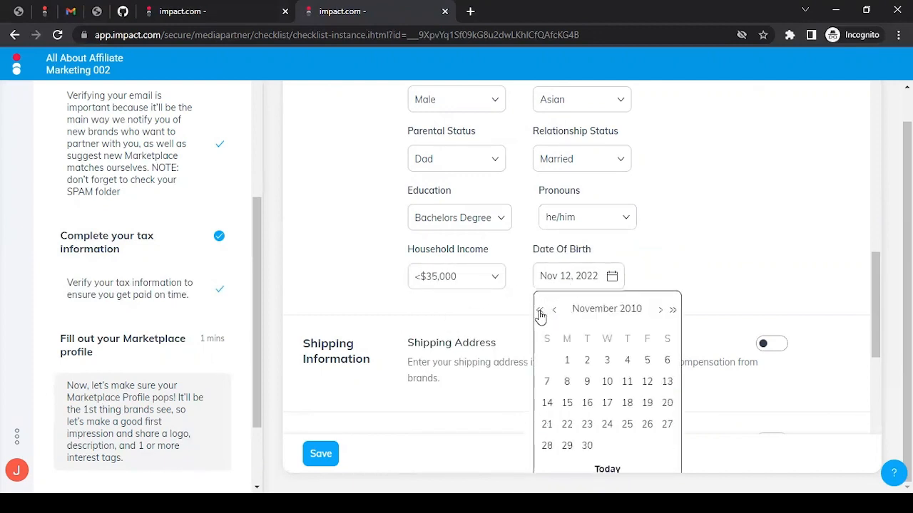
triple_click(541, 311)
left_click(540, 311)
double_click(541, 311)
double_click(541, 310)
triple_click(540, 311)
triple_click(540, 311)
triple_click(540, 310)
left_click(627, 361)
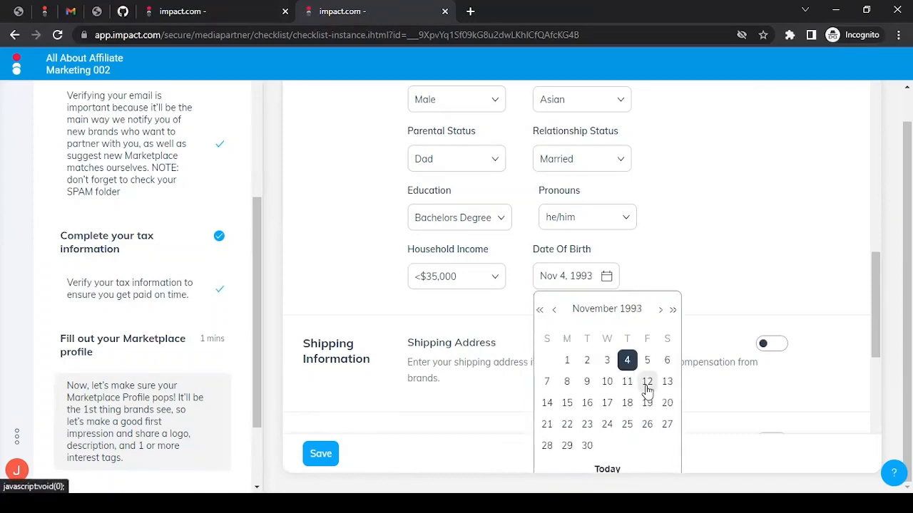
left_click(680, 275)
scroll(715, 308, "down", 2)
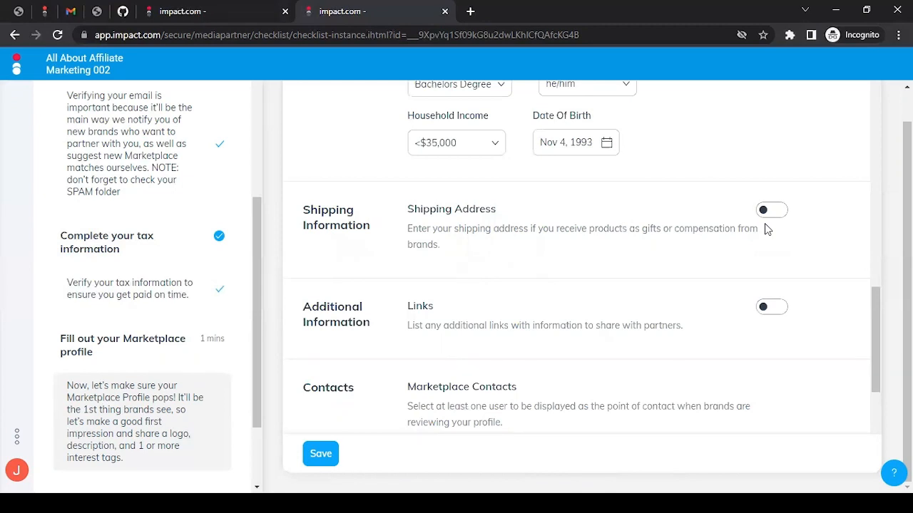
Step: Look at the shipping address fields, then switch the shipping address section back off
left_click(770, 214)
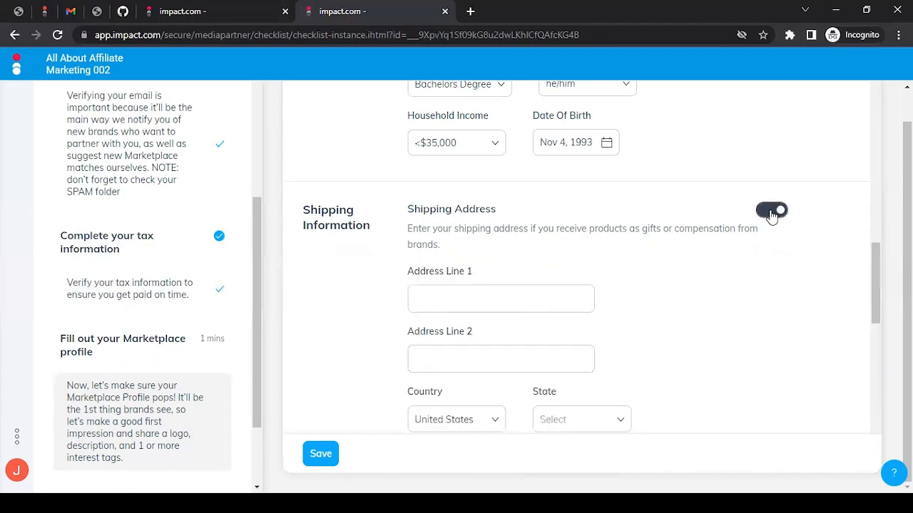
scroll(595, 228, "down", 2)
scroll(534, 336, "down", 1)
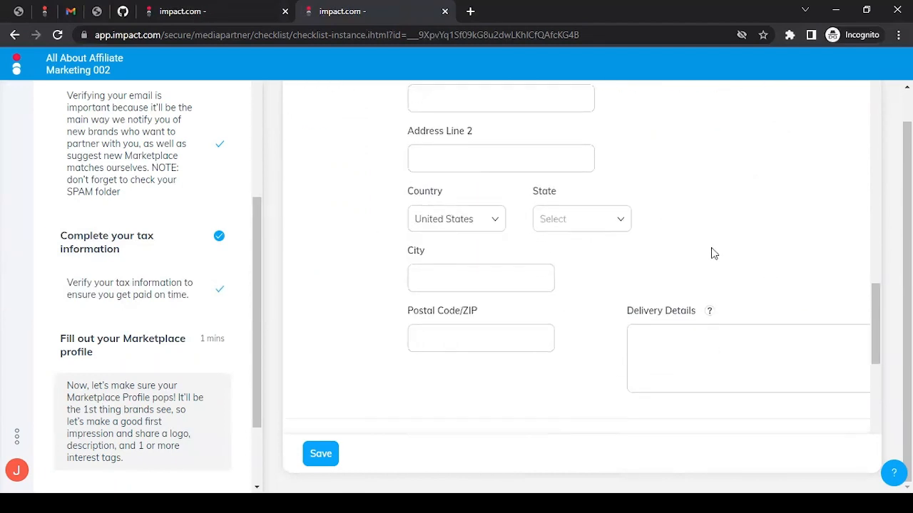
scroll(724, 281, "up", 3)
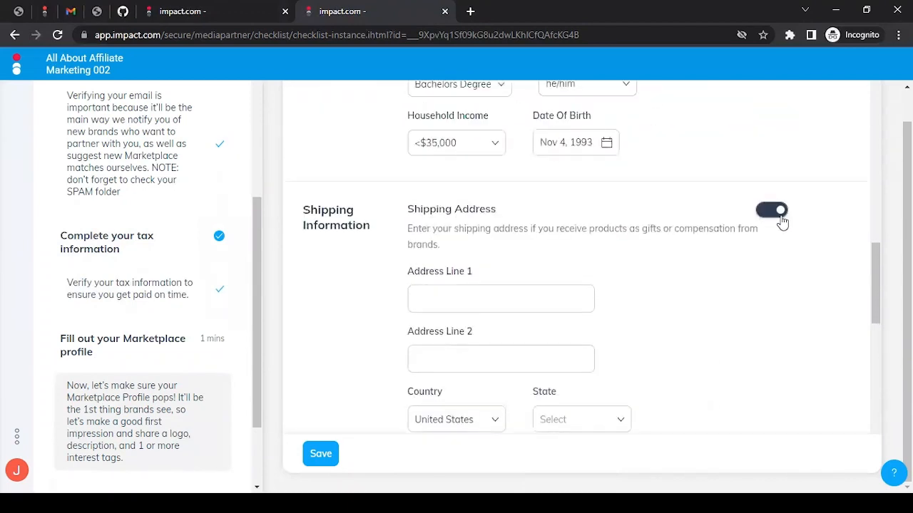
left_click(780, 214)
scroll(773, 225, "down", 1)
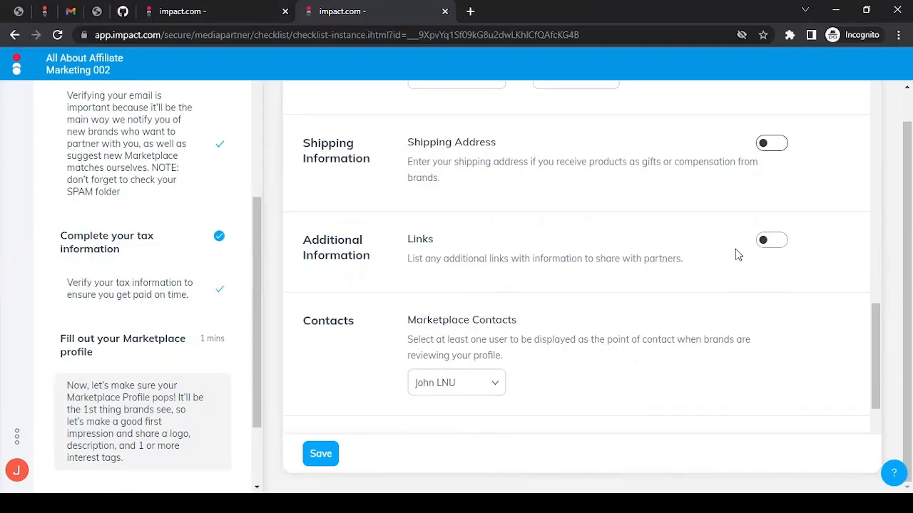
Step: Leave the additional Links option under Additional Information switched off
left_click(776, 244)
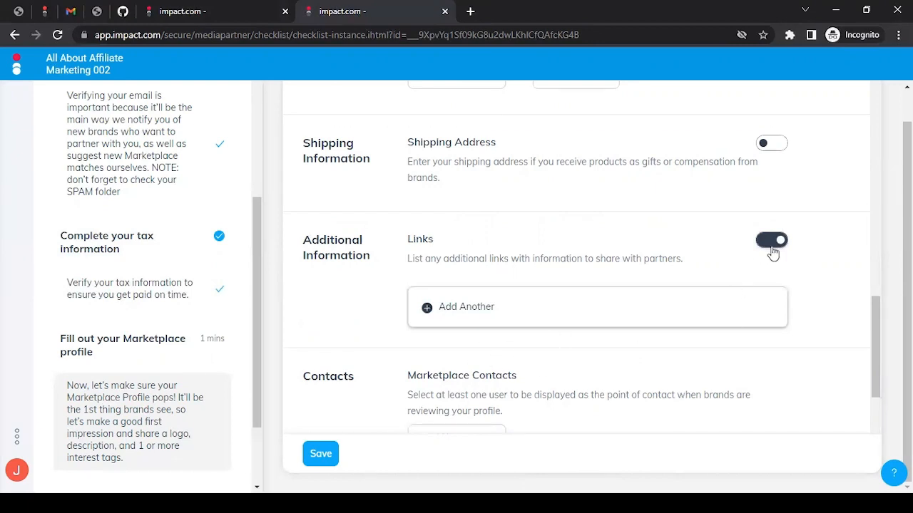
left_click(768, 246)
scroll(440, 206, "down", 2)
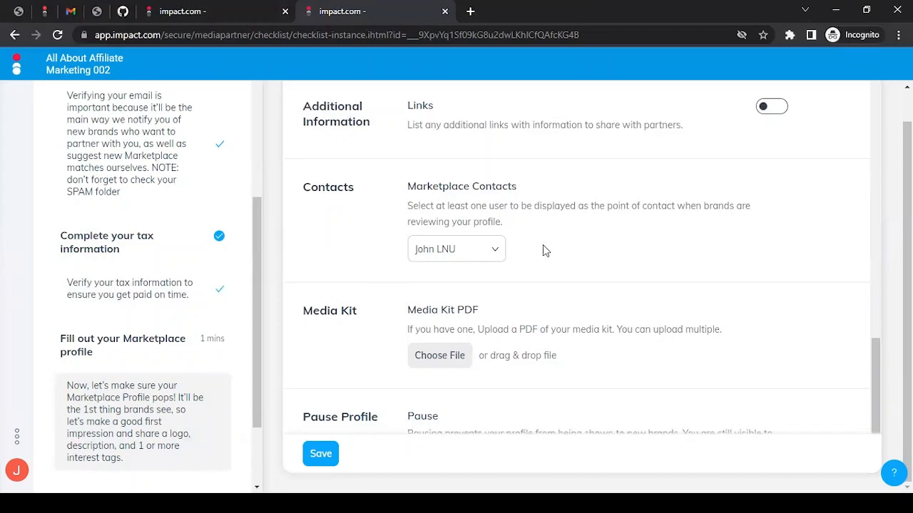
Step: Keep the existing user as the marketplace contact and save the Marketplace profile
left_click(455, 263)
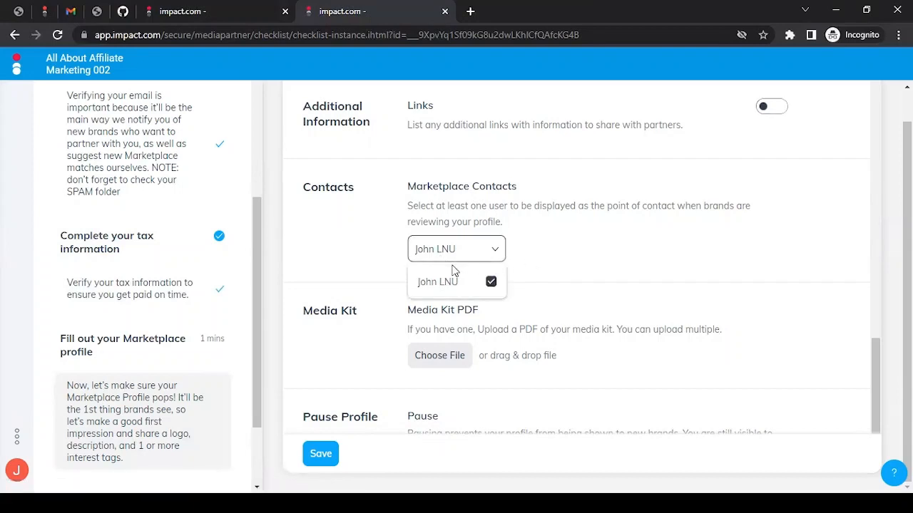
left_click(591, 269)
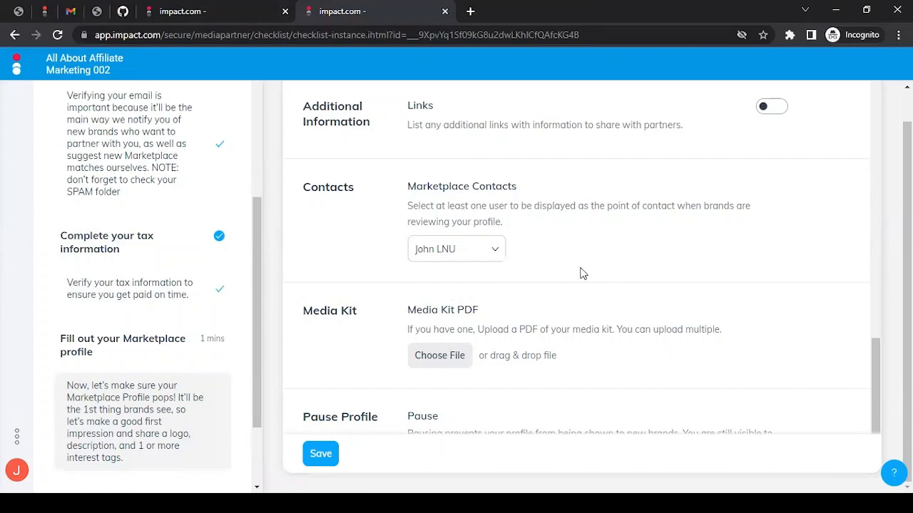
left_click(469, 256)
left_click(469, 257)
scroll(379, 291, "down", 1)
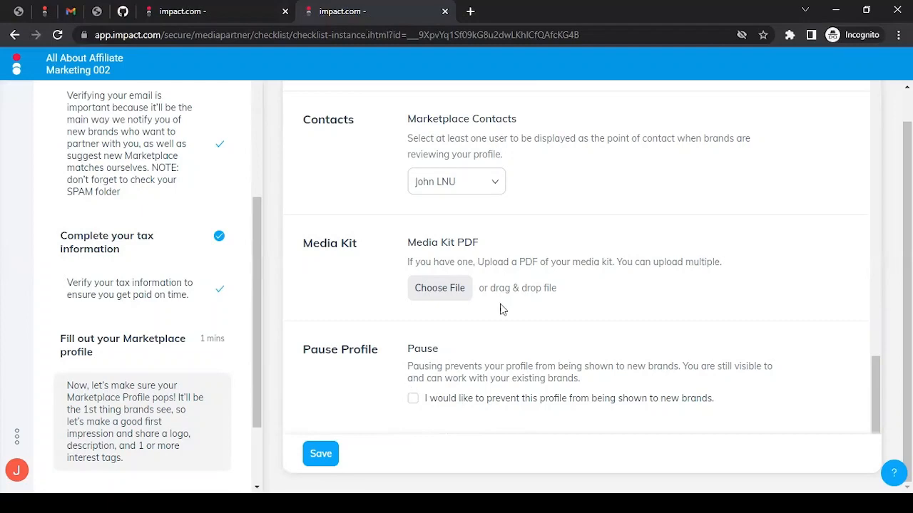
scroll(649, 199, "up", 5)
scroll(593, 236, "down", 5)
left_click(321, 456)
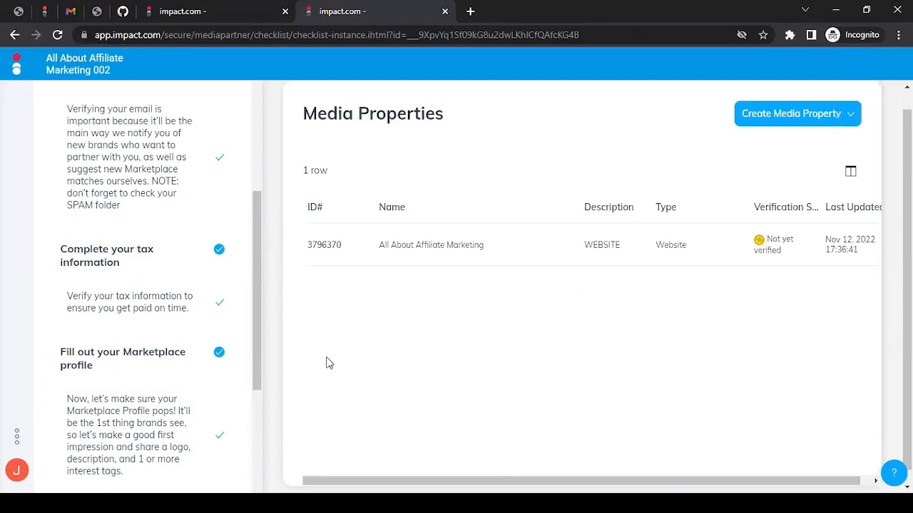
Step: Scroll the checklist sidebar to 'Verify your media properties' next to the unverified website row
left_click_drag(257, 298, 264, 163)
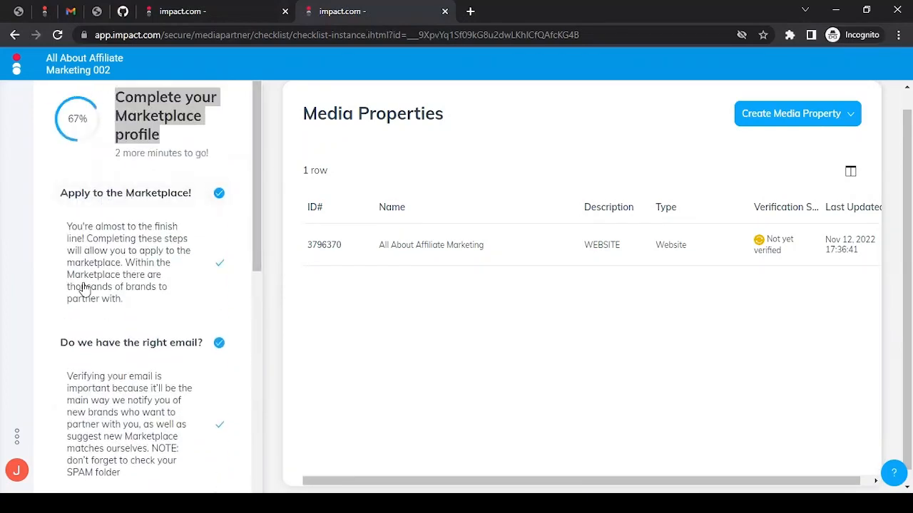
left_click_drag(258, 229, 256, 377)
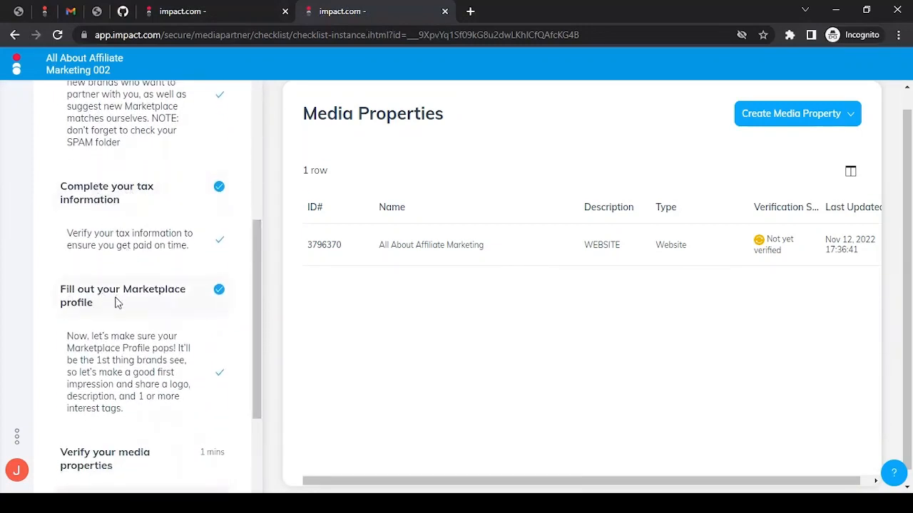
left_click_drag(259, 304, 259, 401)
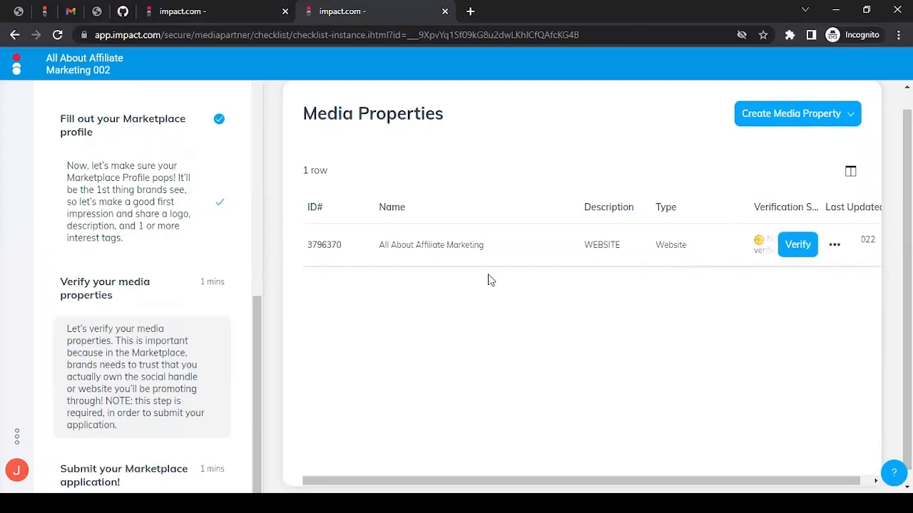
mouse_move(608, 248)
Step: Try email verification for fmc13.vercel.app/, then close it and return to the method chooser
left_click(796, 246)
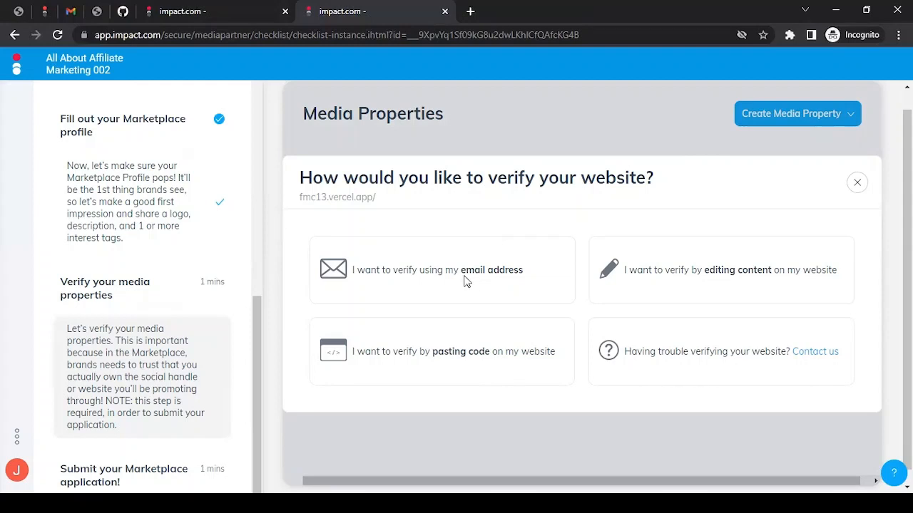
left_click(465, 281)
left_click(333, 331)
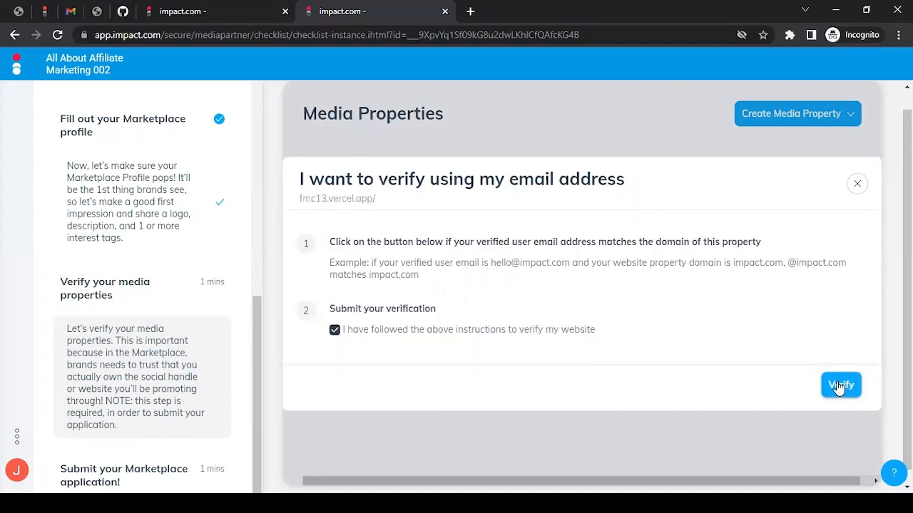
left_click(858, 184)
left_click(803, 259)
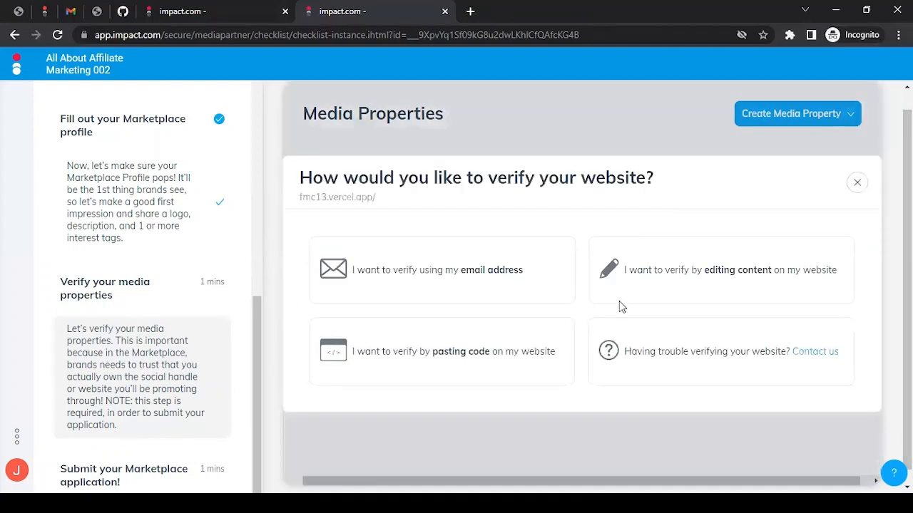
Step: Inspect the edit-content verification paragraph and website URL field, then close the dialog
left_click(723, 282)
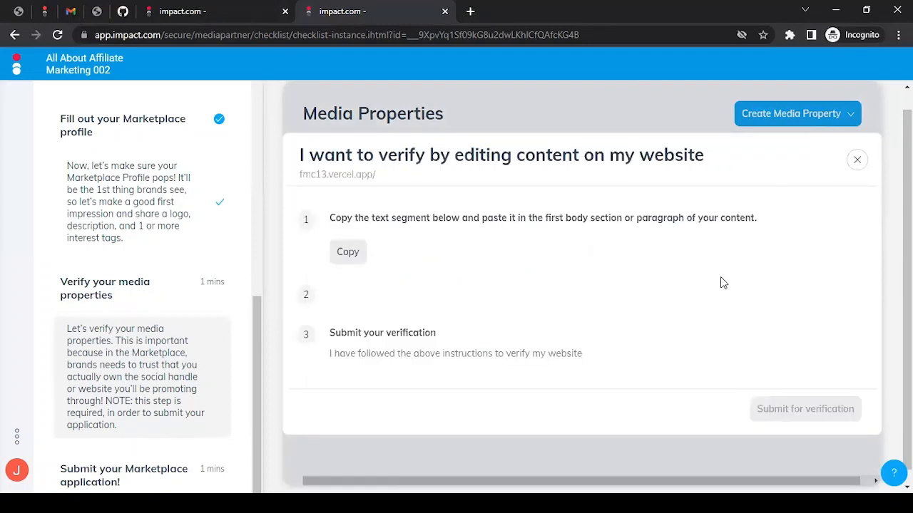
left_click_drag(397, 228, 304, 171)
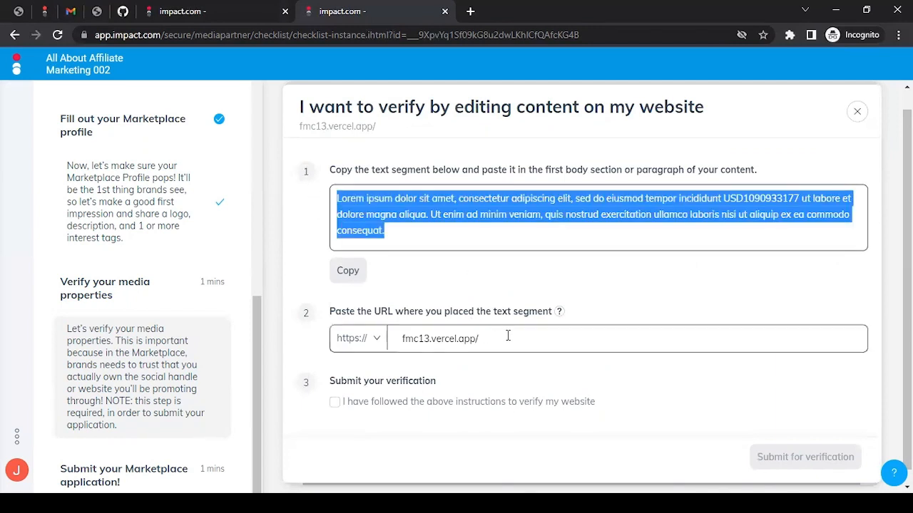
left_click_drag(505, 336, 402, 328)
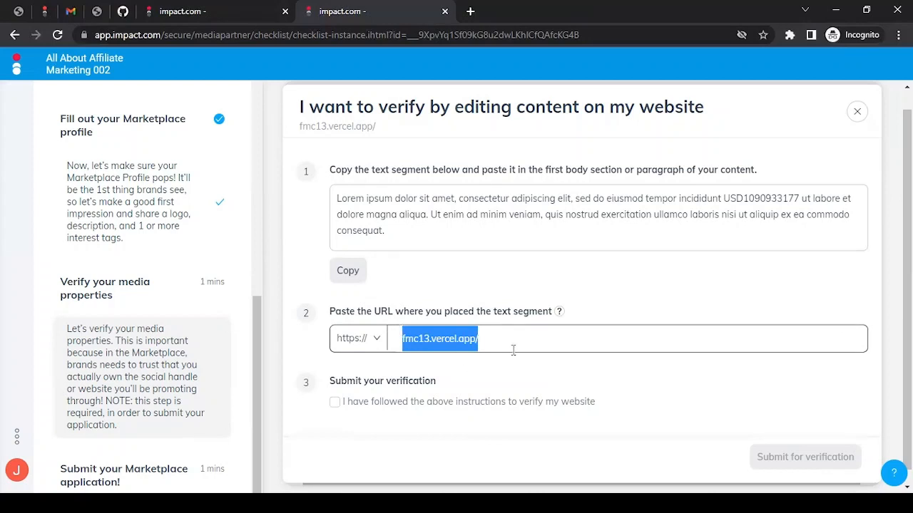
left_click_drag(550, 347, 316, 346)
left_click_drag(417, 226, 303, 190)
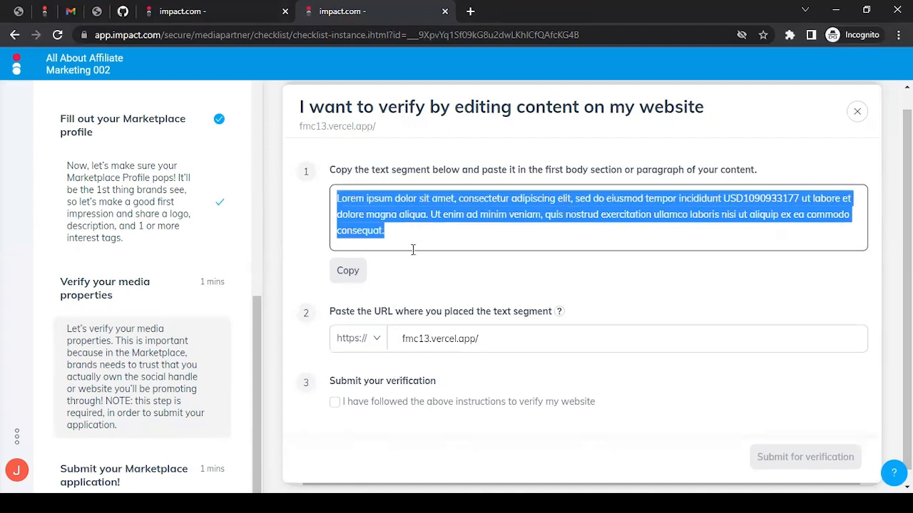
left_click_drag(468, 243, 332, 171)
left_click(531, 340)
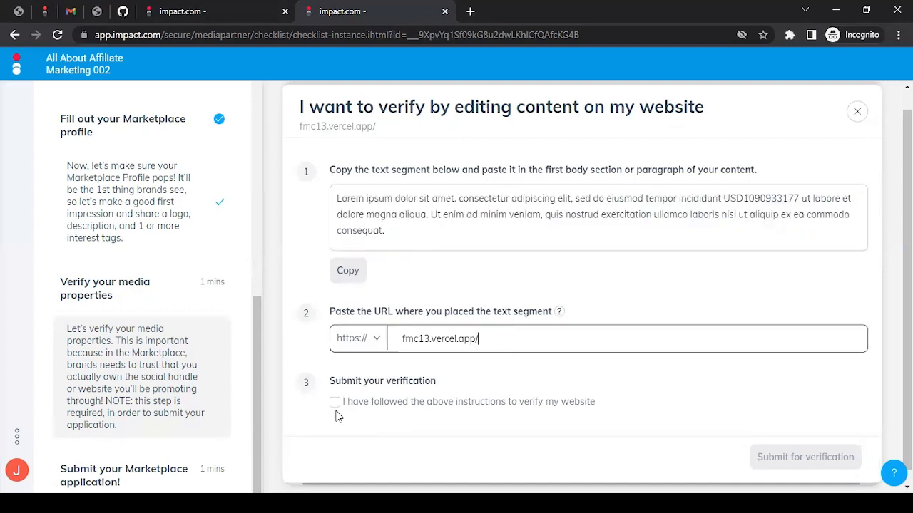
left_click(787, 397)
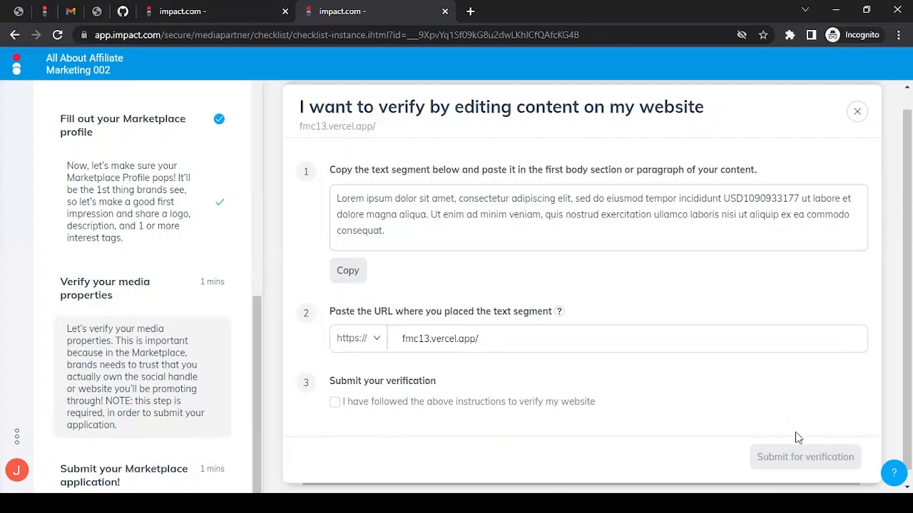
left_click(856, 112)
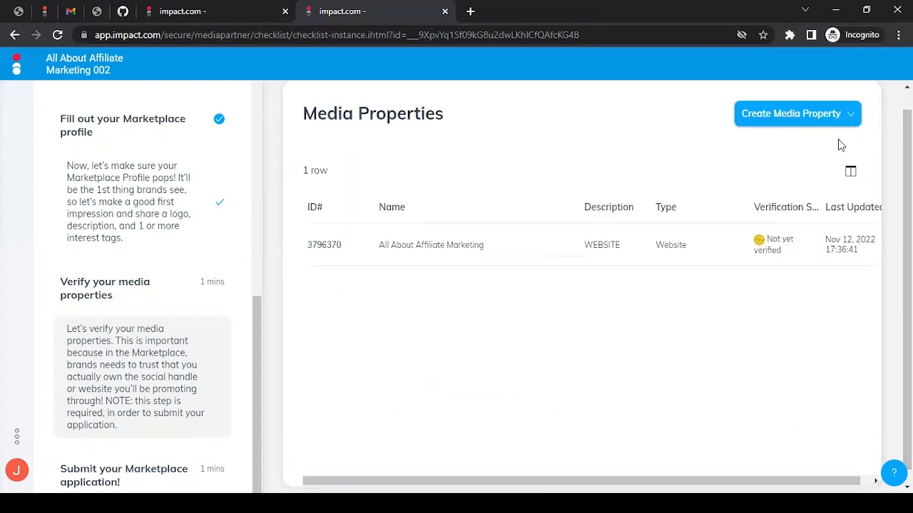
Step: Choose paste-code verification for the website and copy its verification meta tag
left_click(794, 255)
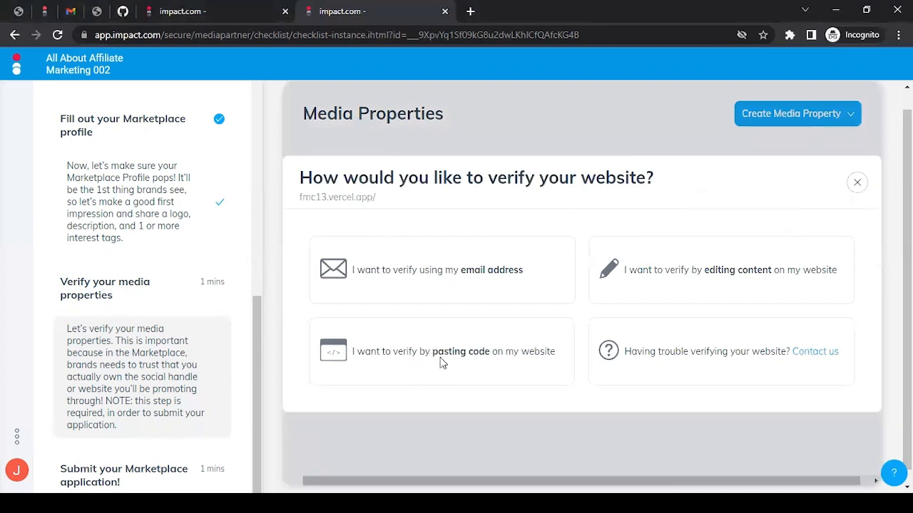
left_click(457, 351)
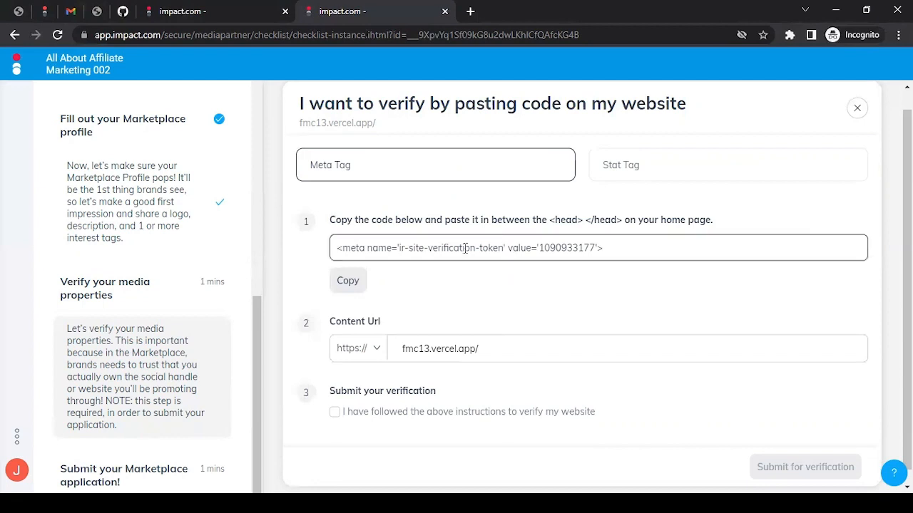
left_click_drag(644, 250, 317, 255)
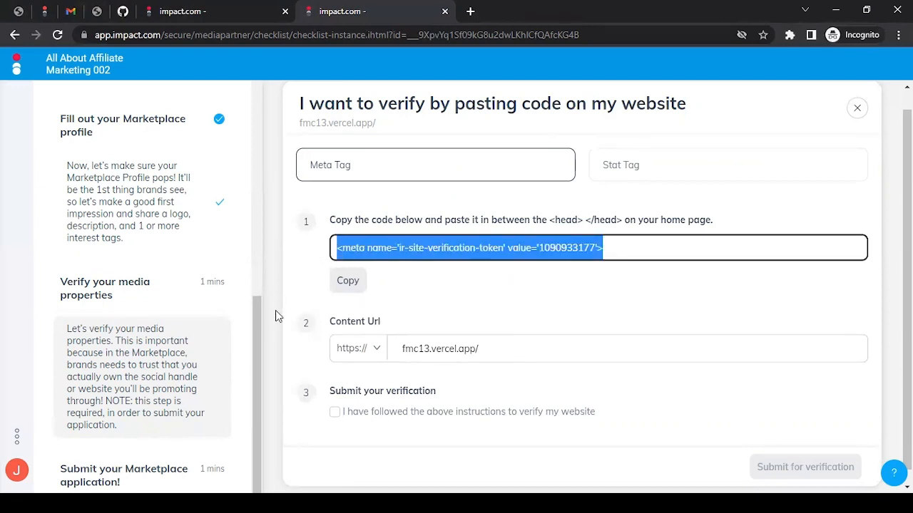
left_click(658, 249)
left_click_drag(636, 251, 337, 248)
left_click_drag(641, 251, 131, 258)
left_click(634, 239)
Step: Replace the old verification meta tag on line 20 of index.html with the copied one
left_click(124, 16)
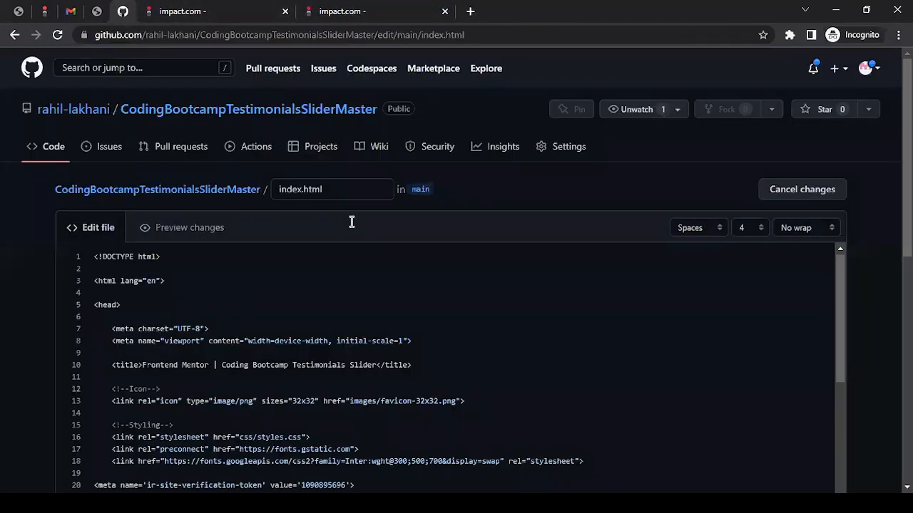
scroll(456, 367, "down", 2)
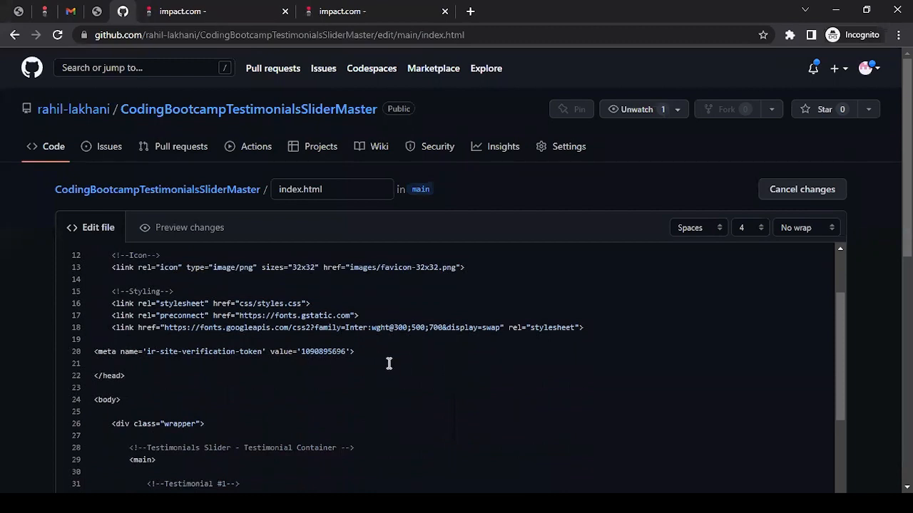
left_click_drag(354, 351, 95, 351)
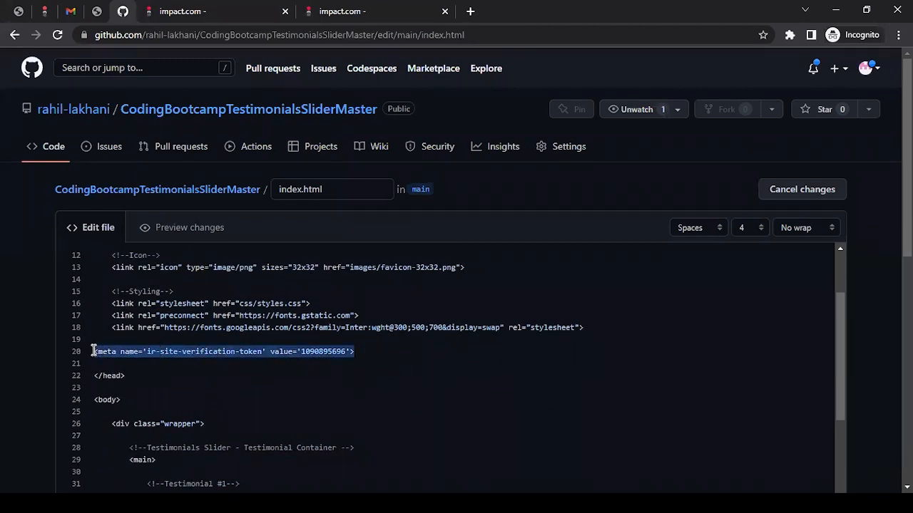
key("ctrl+v")
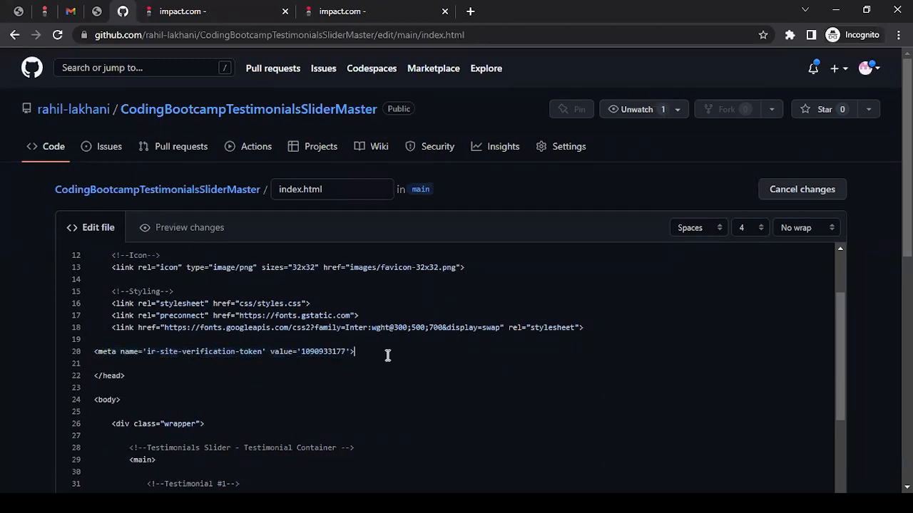
Step: Check the tag sits before </head>, commit index.html directly to main, and return to Impact.com
left_click_drag(126, 376, 73, 376)
scroll(173, 373, "up", 3)
left_click_drag(122, 304, 93, 310)
scroll(169, 356, "down", 3)
left_click(97, 311)
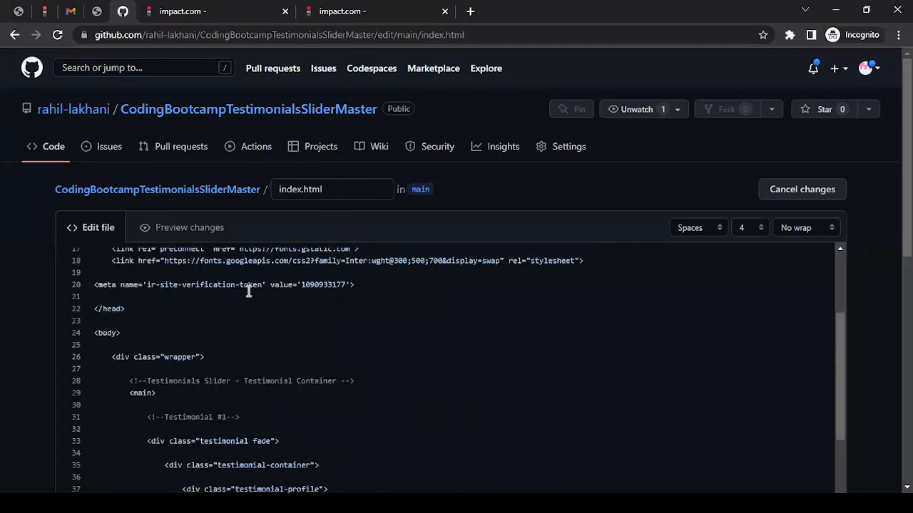
left_click_drag(249, 286, 129, 285)
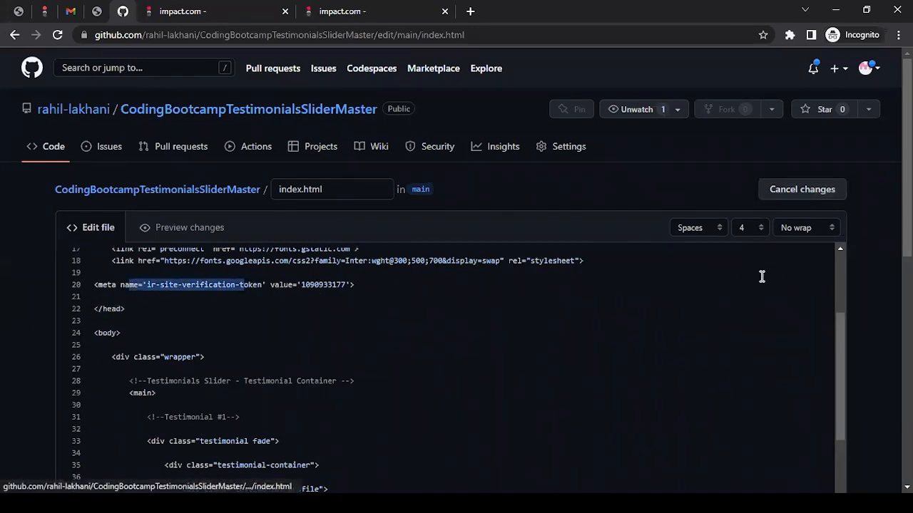
scroll(683, 424, "down", 8)
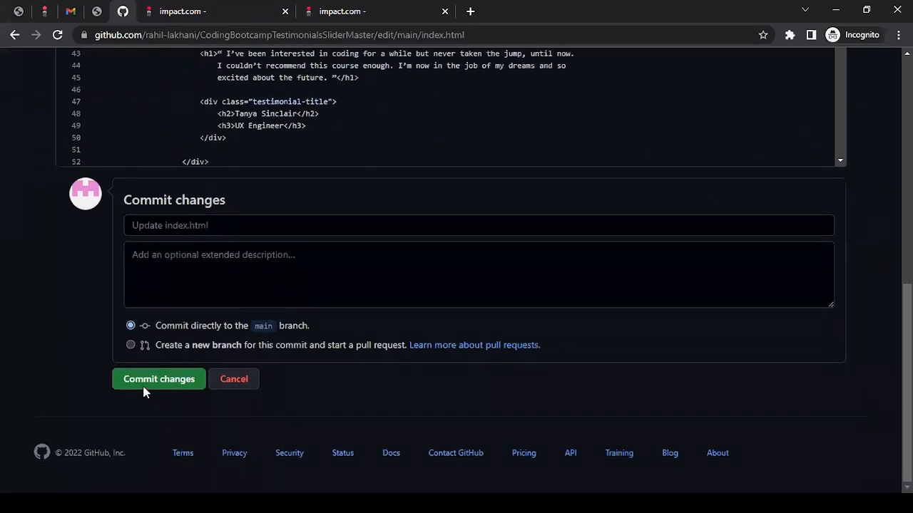
left_click(139, 385)
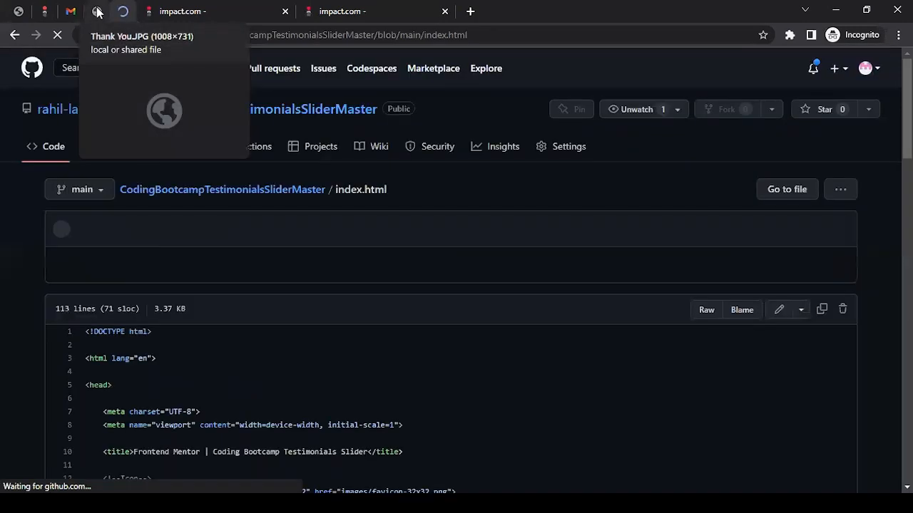
left_click(340, 10)
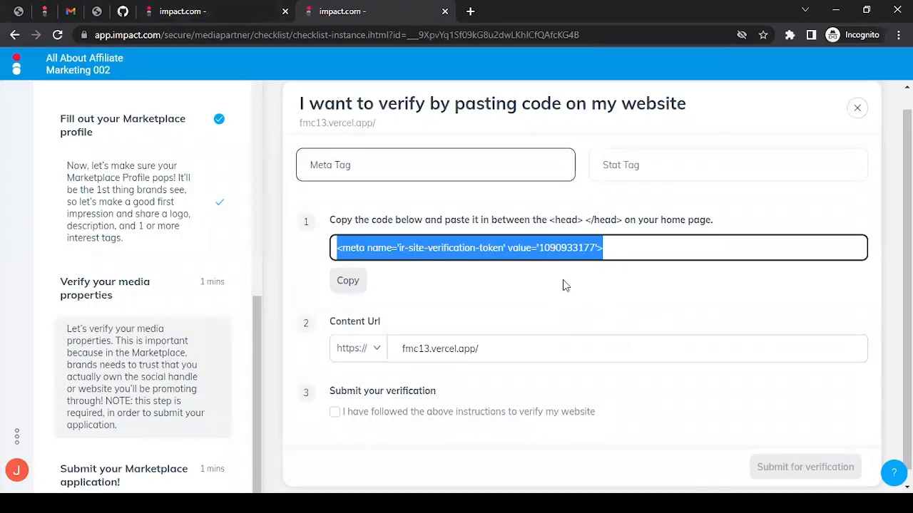
Step: Tick the instructions-followed checkbox and submit the fmc13.vercel.app meta-tag verification
scroll(556, 320, "down", 1)
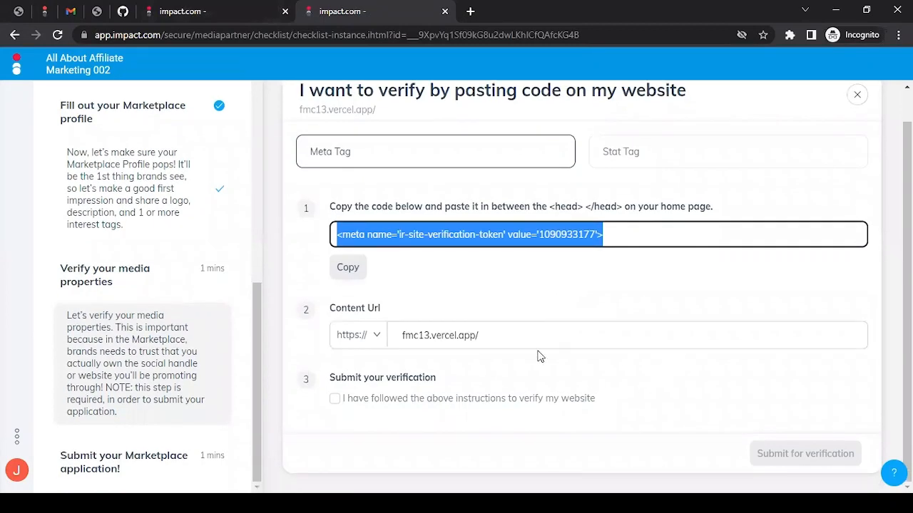
left_click(335, 401)
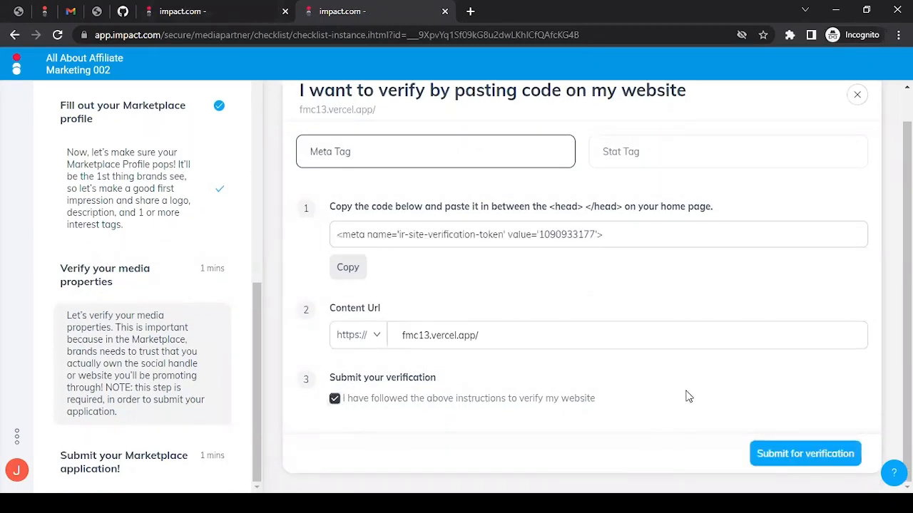
left_click(817, 460)
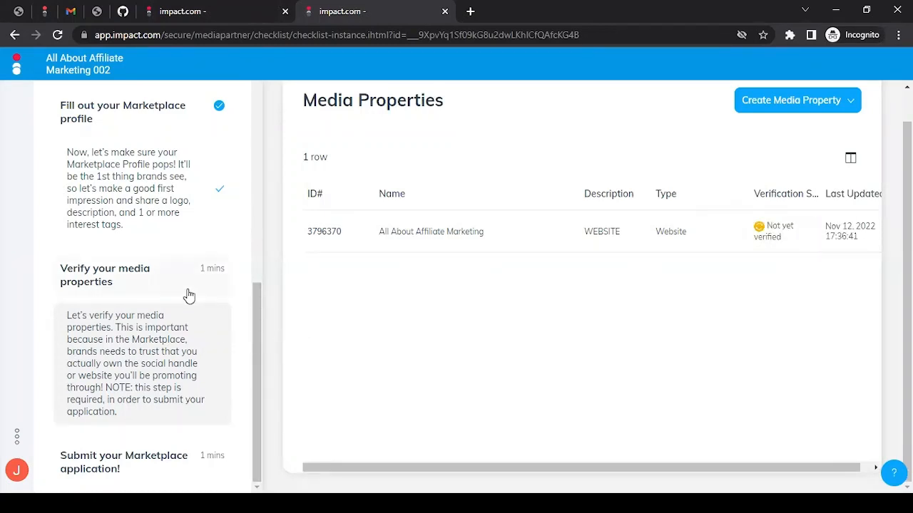
Step: Submit the paste-code verification for fmc13.vercel.app again with the confirmation checkbox ticked
mouse_move(798, 232)
left_click(798, 233)
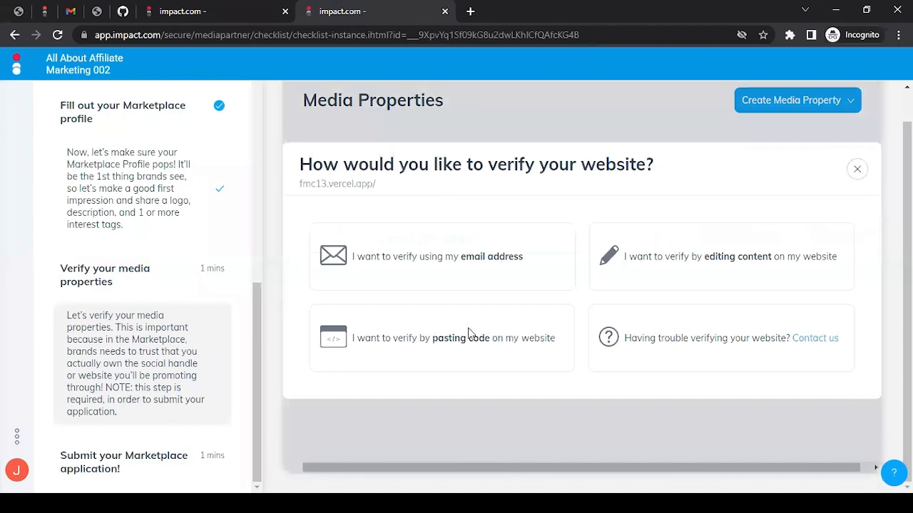
left_click(520, 335)
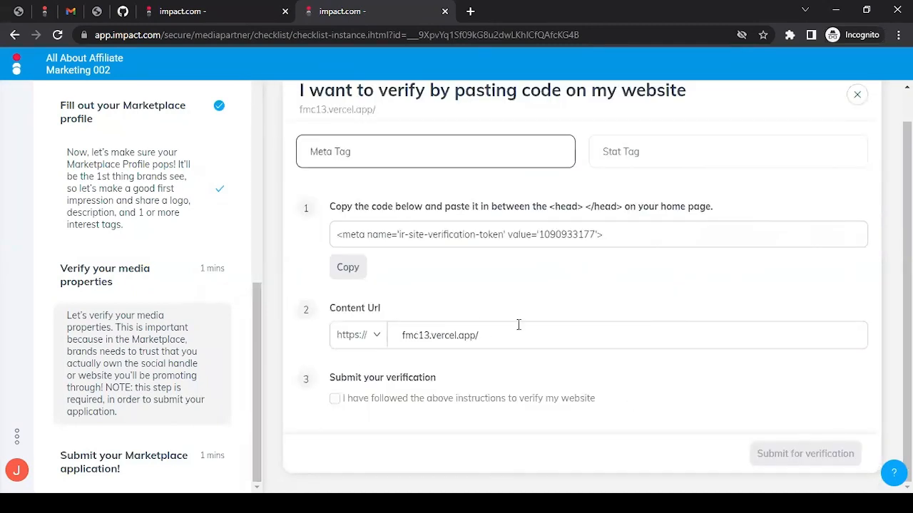
left_click(334, 399)
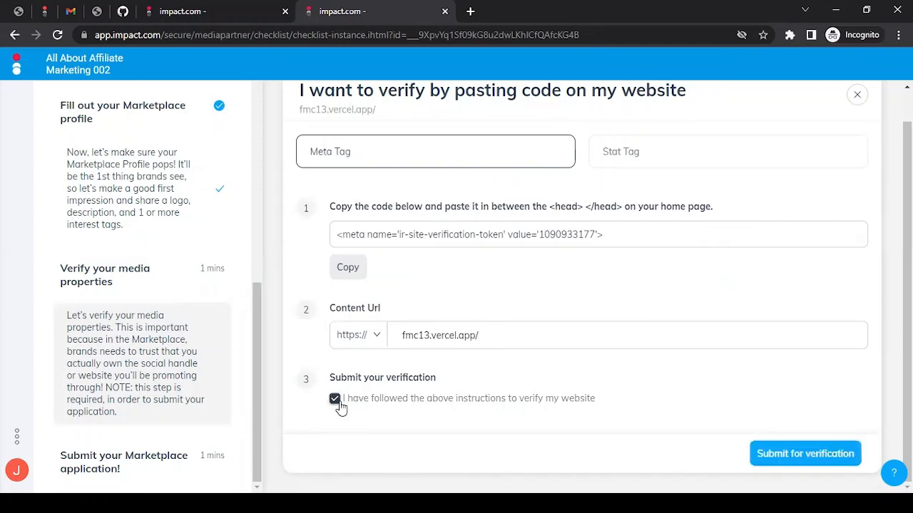
left_click(804, 454)
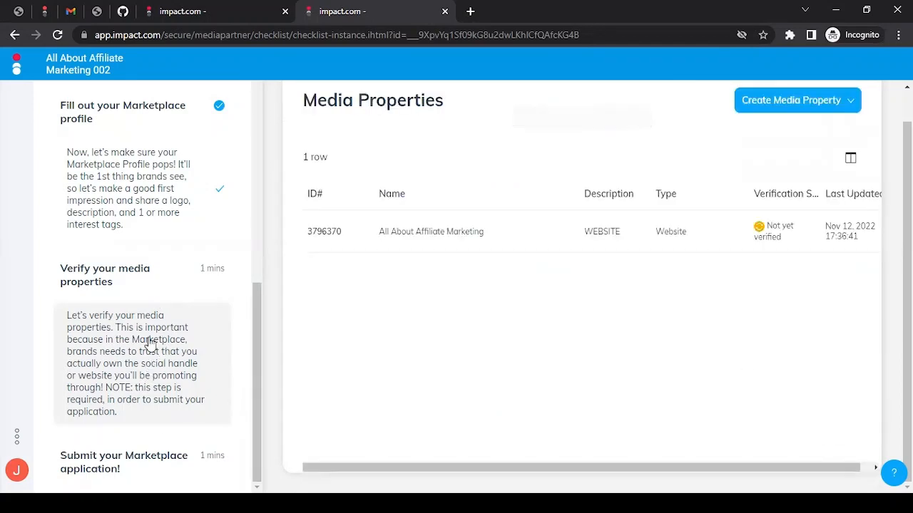
Step: Expand the 'Verify your media properties' item, then reload the page to refresh its verification status
scroll(163, 288, "up", 2)
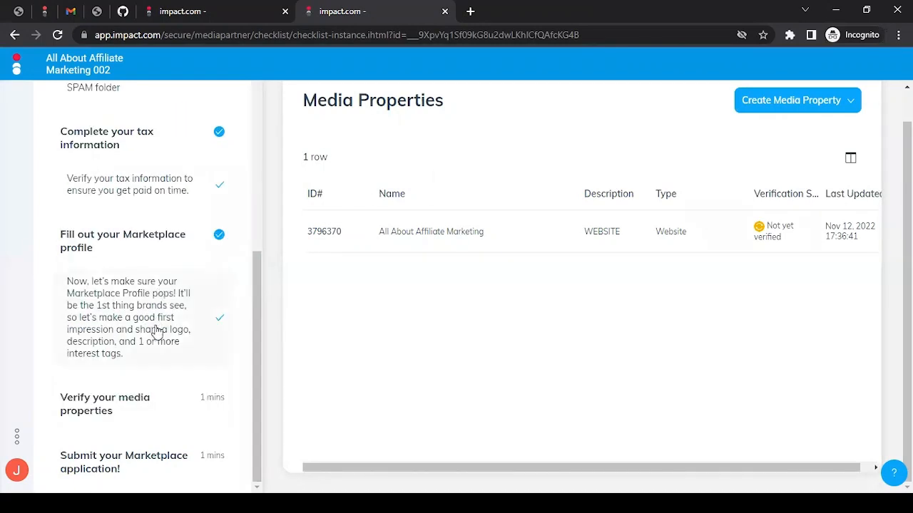
left_click(164, 409)
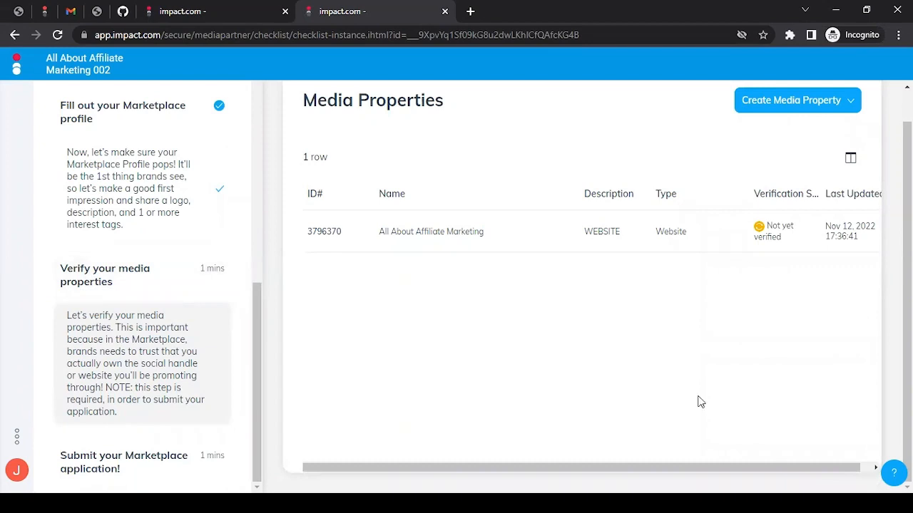
mouse_move(783, 233)
left_click(57, 34)
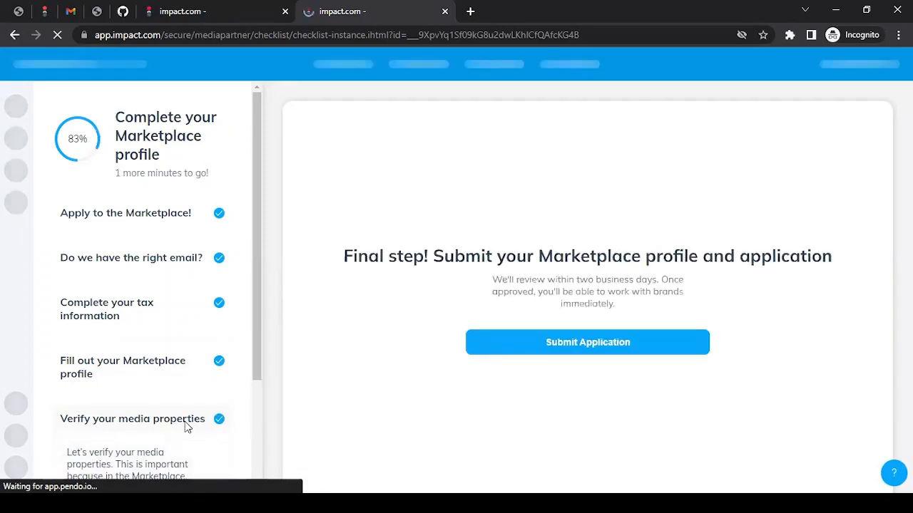
Step: Toggle the 'Verify your media properties' item to confirm it now shows a check mark
scroll(186, 427, "down", 3)
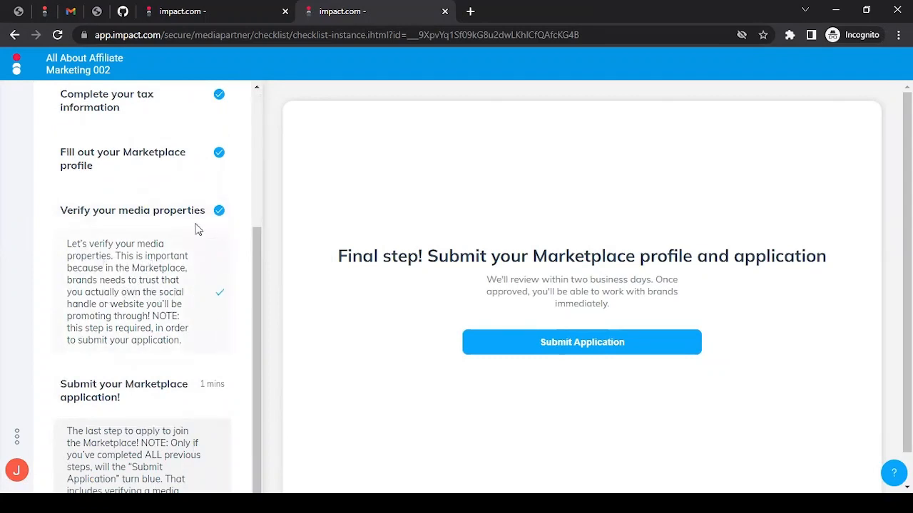
left_click(173, 214)
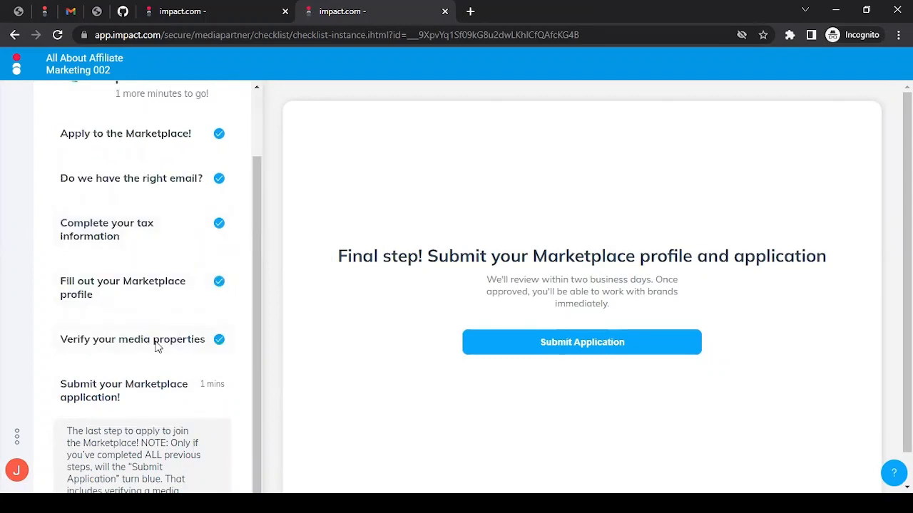
left_click(157, 341)
left_click(150, 211)
scroll(159, 387, "down", 1)
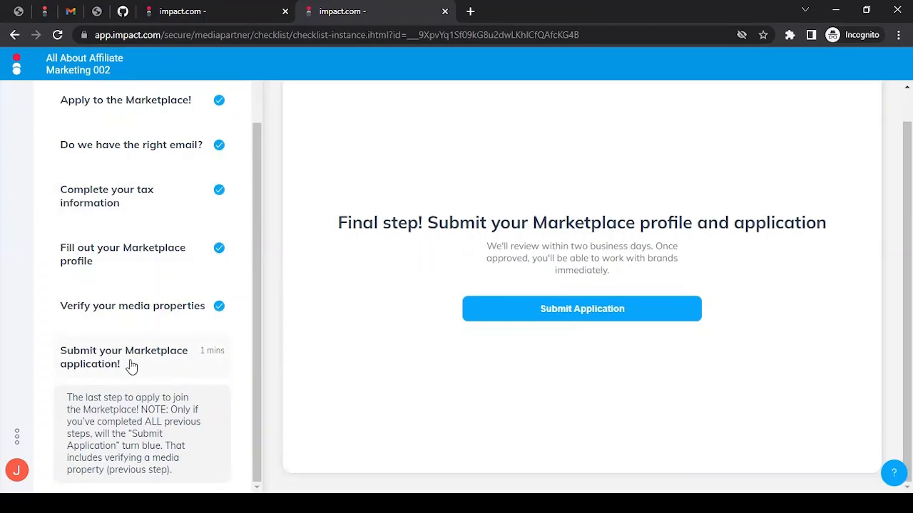
Step: Submit the Marketplace application and, once the 'Hang tight' review page appears, switch to Gmail
left_click(590, 318)
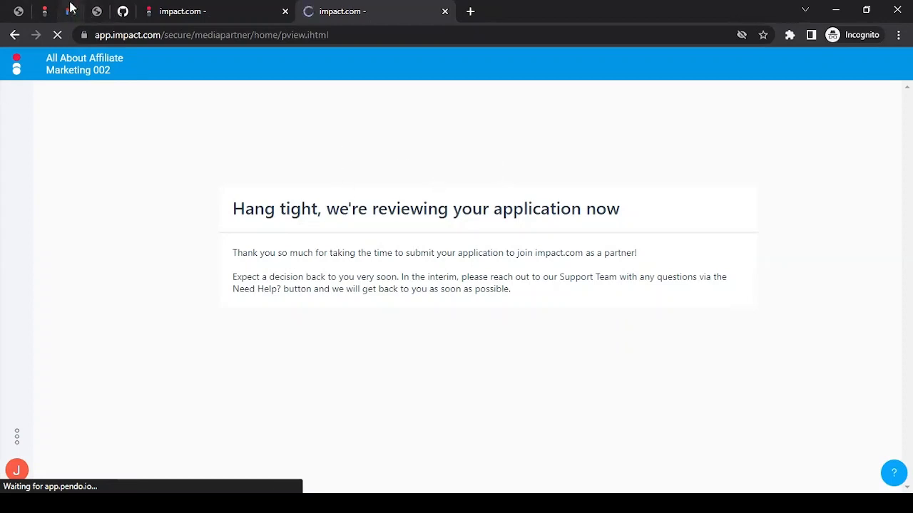
left_click(70, 11)
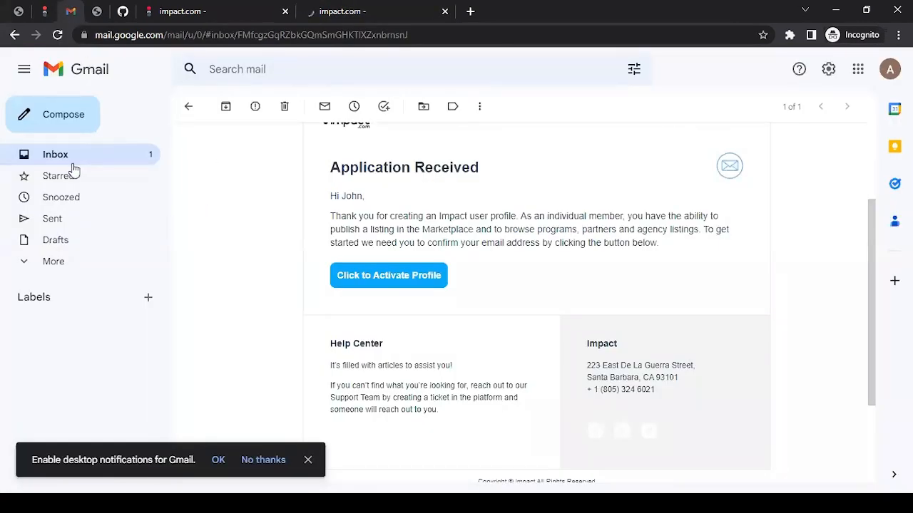
Step: Read the new 'Application Received' email, highlighting its roughly 72-hour review time, then return to impact.com
left_click(73, 165)
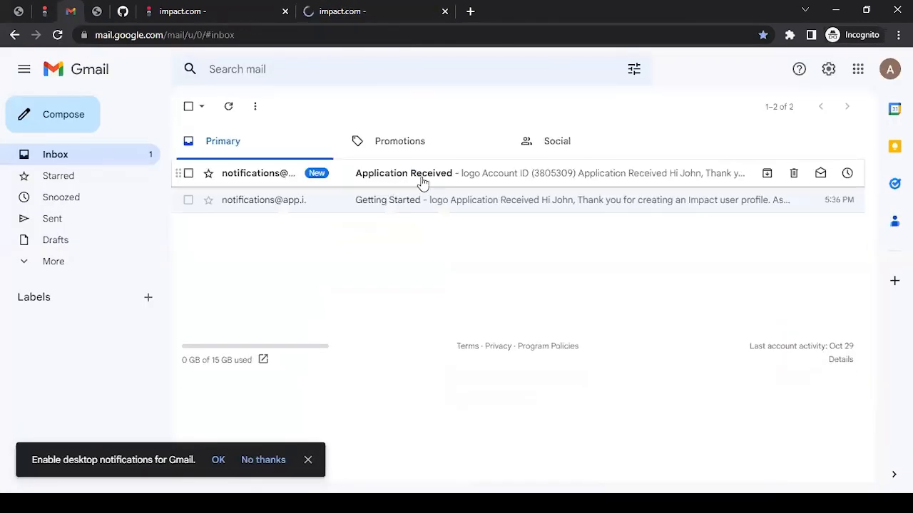
left_click(422, 182)
scroll(324, 345, "down", 2)
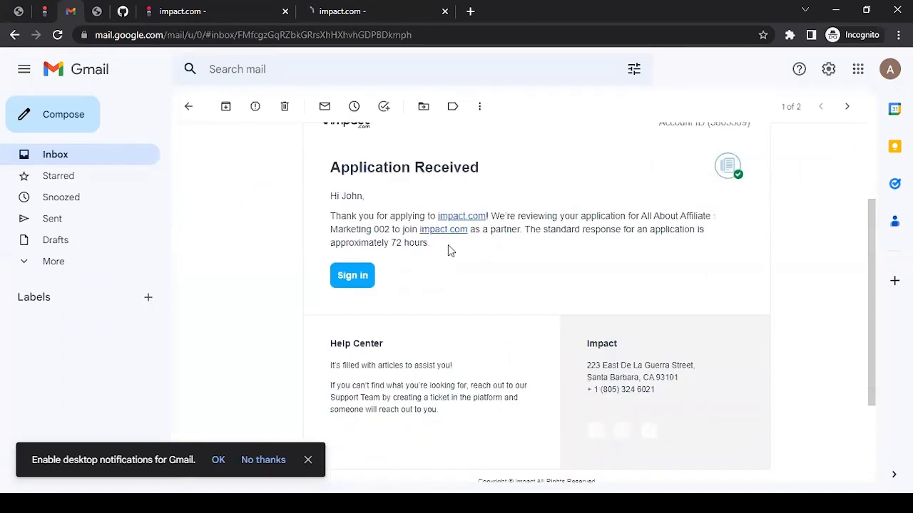
left_click_drag(433, 245, 361, 243)
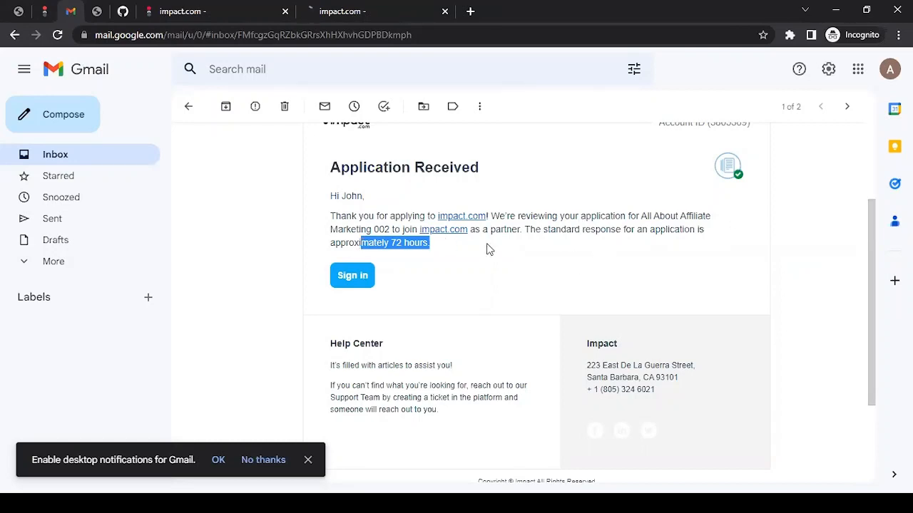
left_click(236, 13)
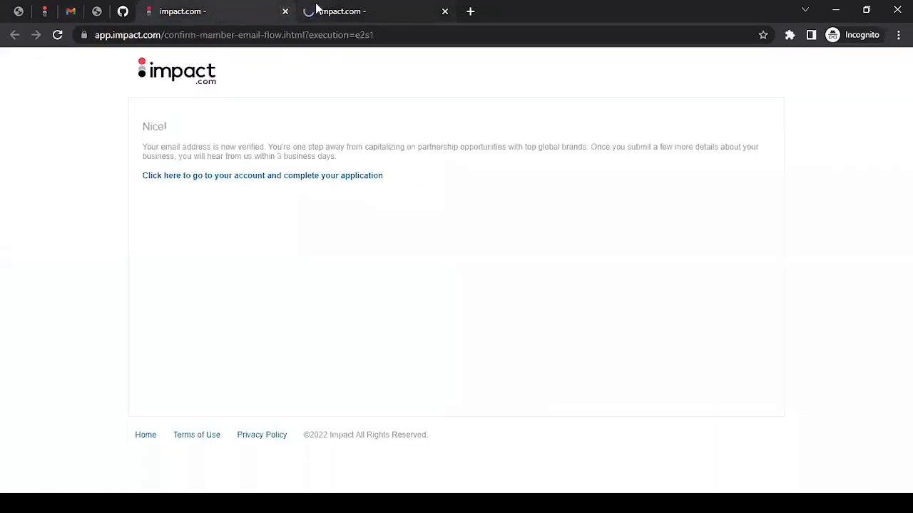
Step: Close the extra email-confirmation tab and open Help Docs from the ? help menu in a new tab
left_click(317, 9)
left_click(286, 12)
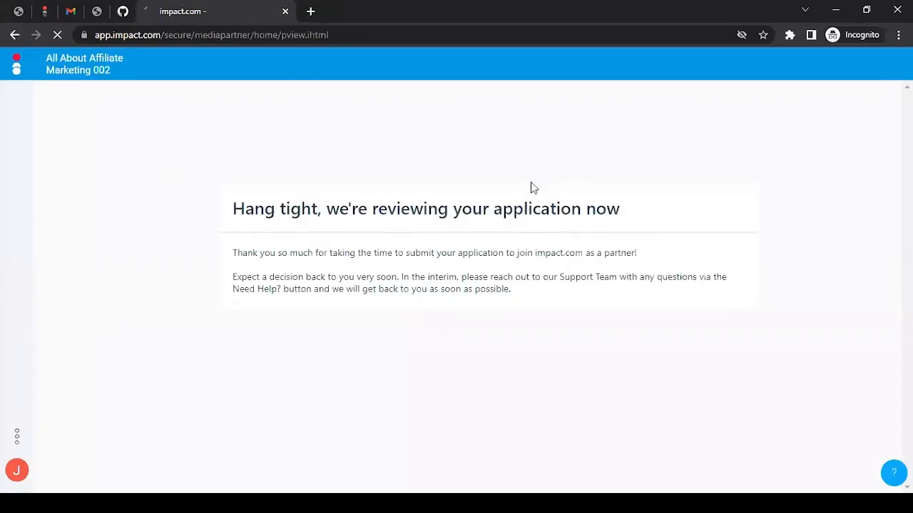
left_click(18, 71)
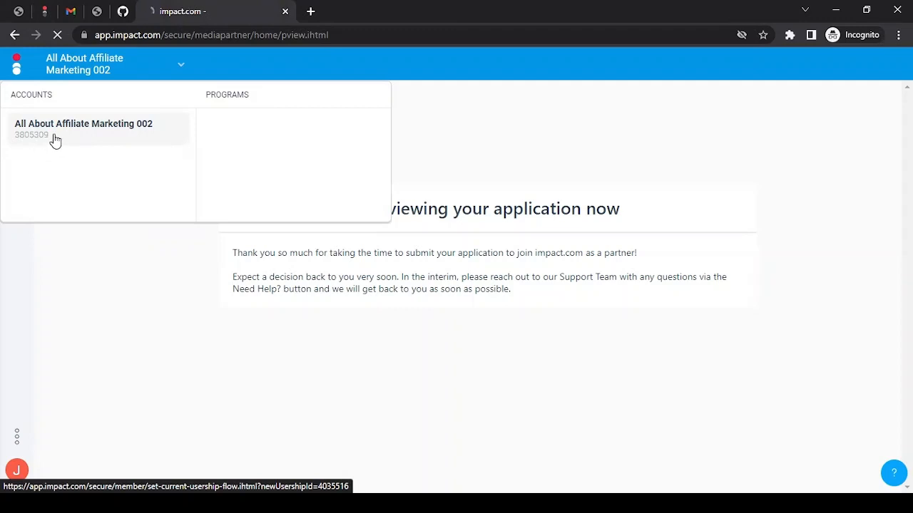
left_click(22, 73)
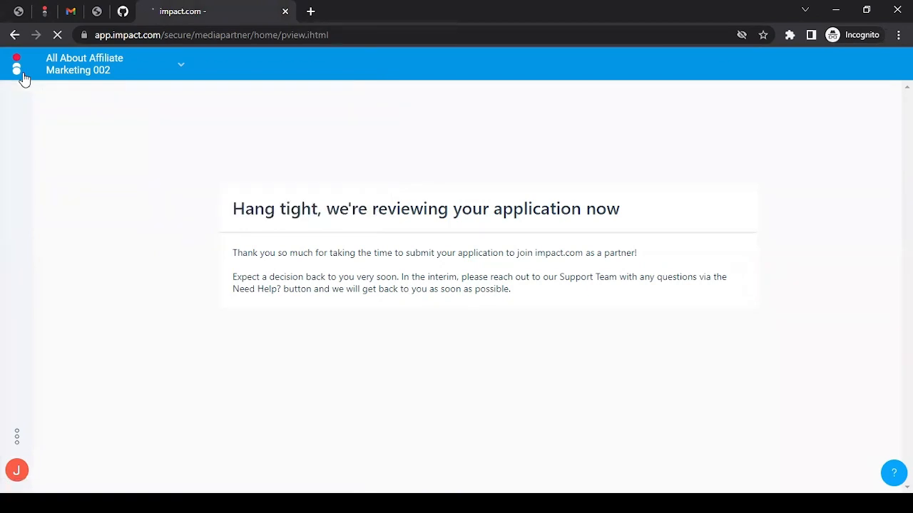
left_click(893, 473)
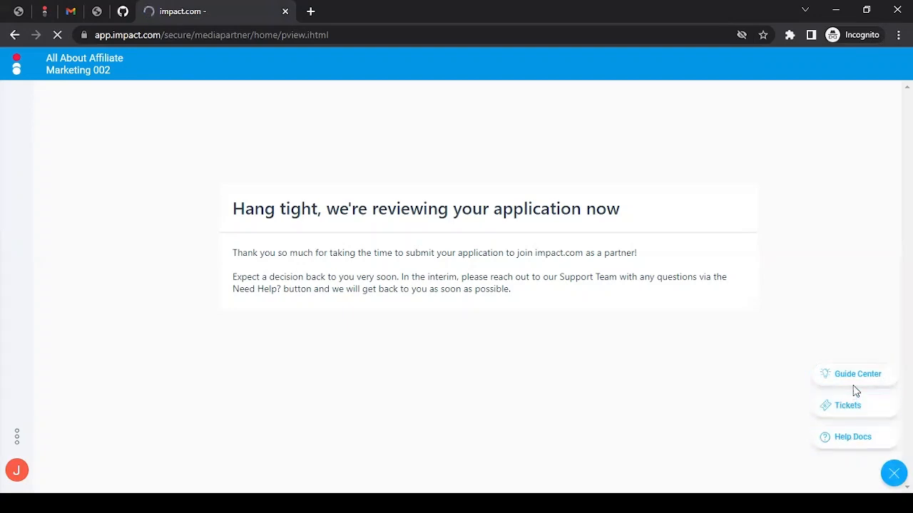
left_click(852, 446)
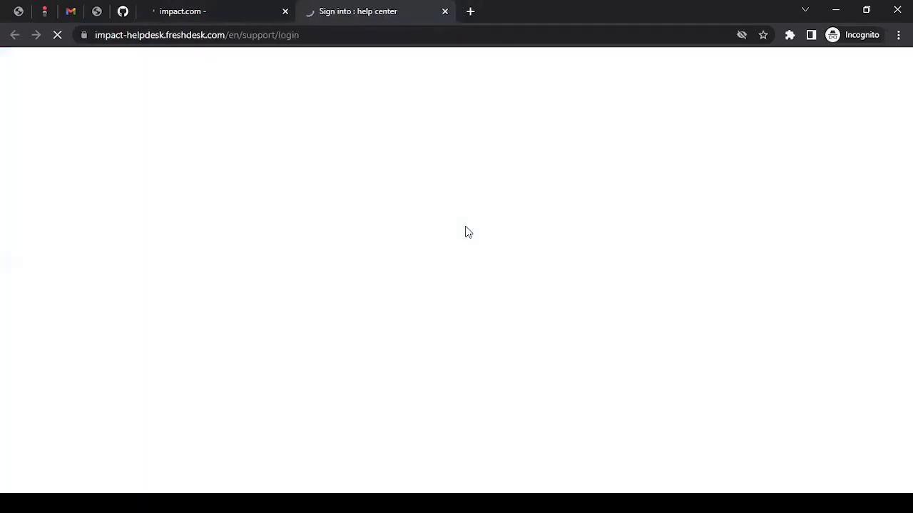
Step: Close the 'Sign into : help center' tab to return to the application-under-review page
scroll(427, 281, "down", 2)
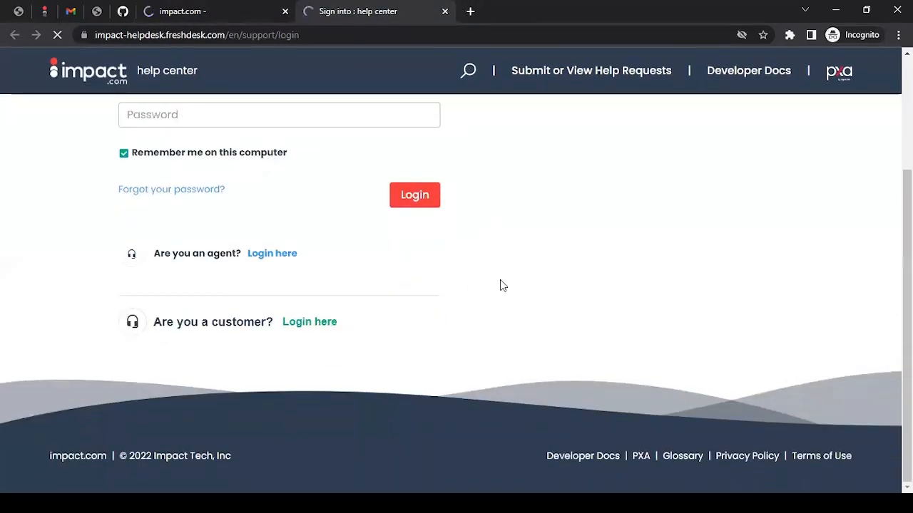
middle_click(350, 7)
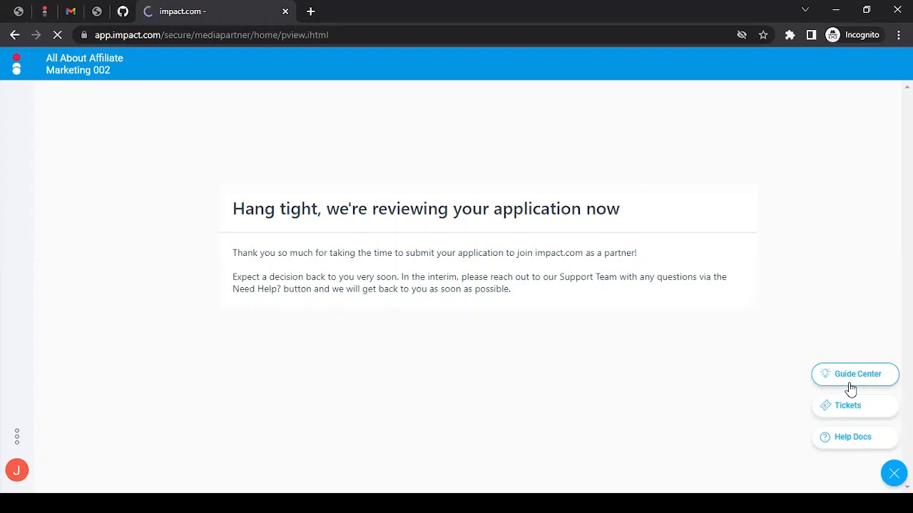
Step: Sign out through the profile menu, then open the impact.com sign-in page from the get-started page
left_click(12, 472)
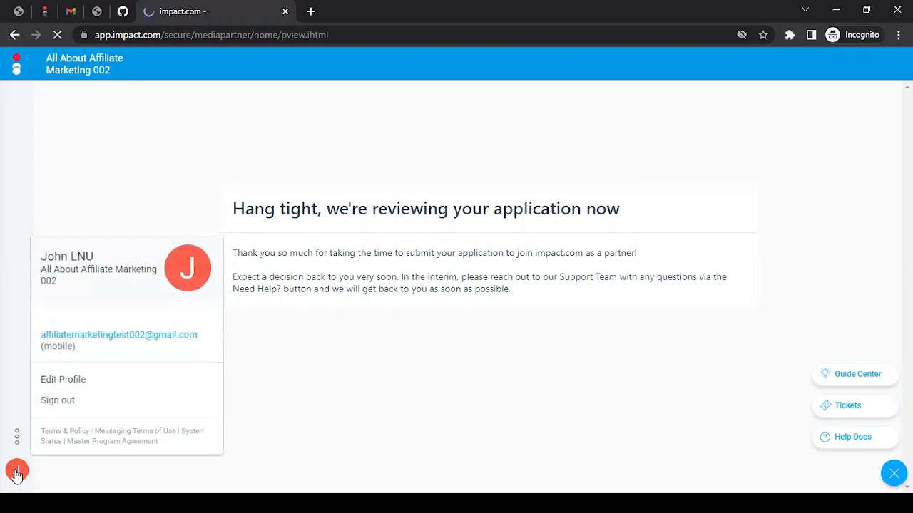
left_click(64, 402)
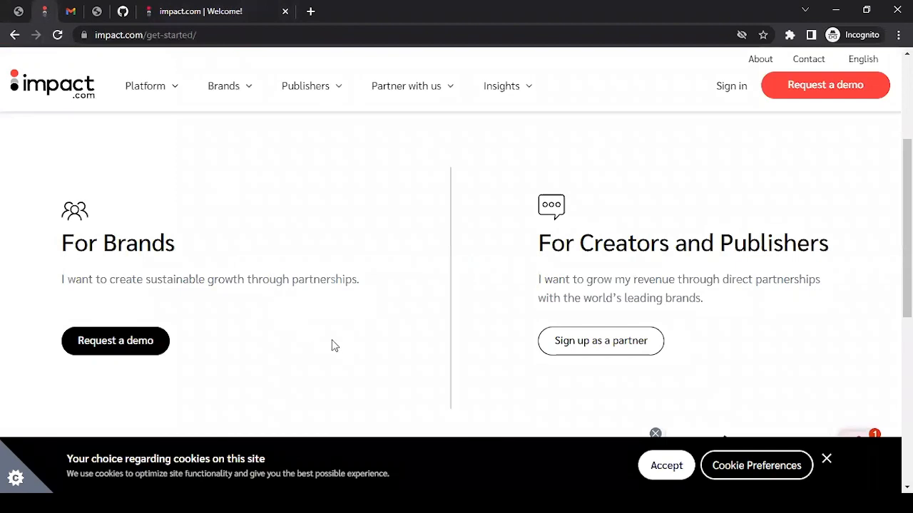
scroll(370, 347, "up", 3)
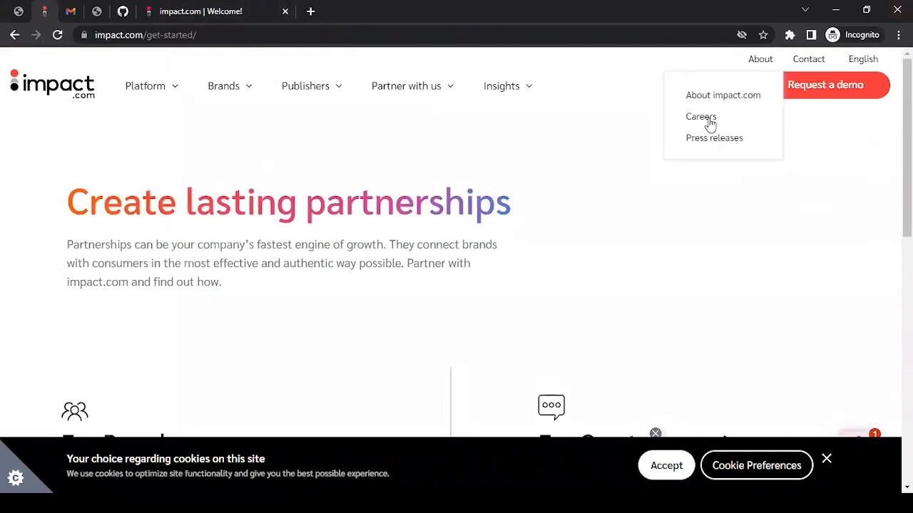
left_click(731, 91)
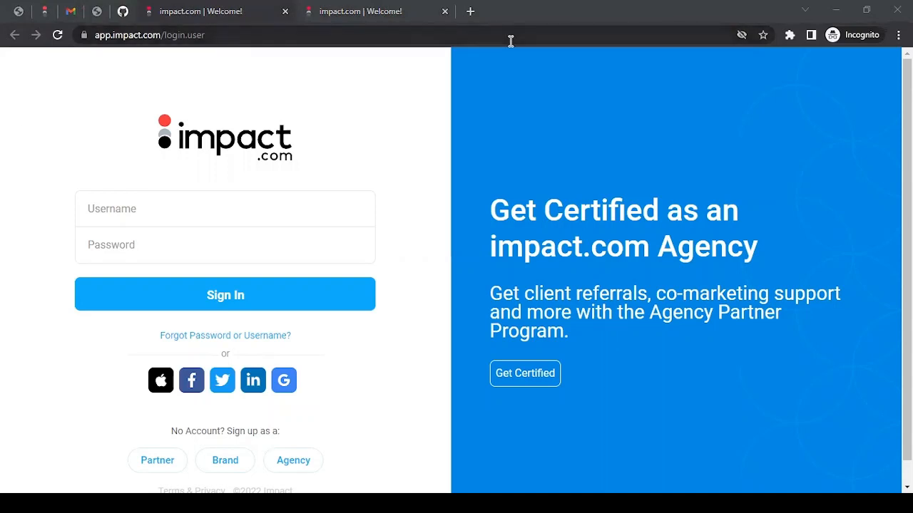
Step: Paste and correct the account username, paste the password, and sign in to the partner account
left_click(167, 206)
type("affiliatemarketingtest002")
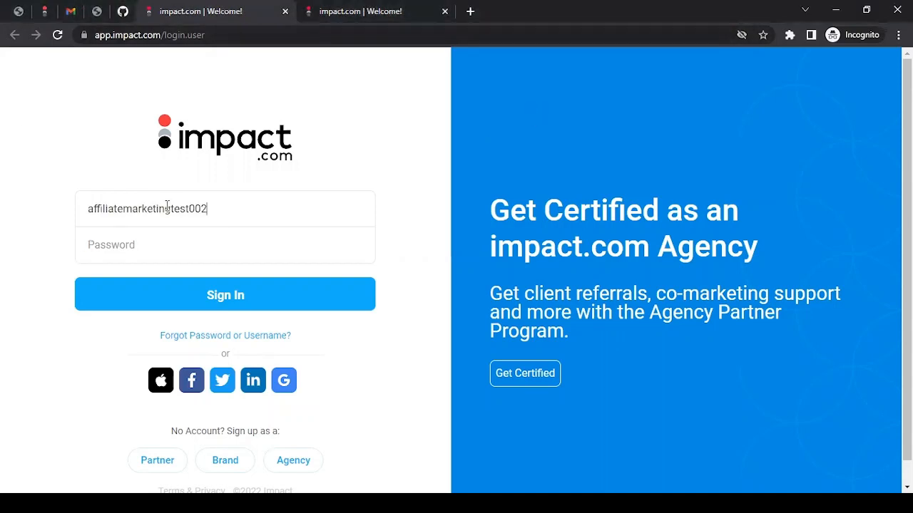
left_click_drag(188, 209, 127, 209)
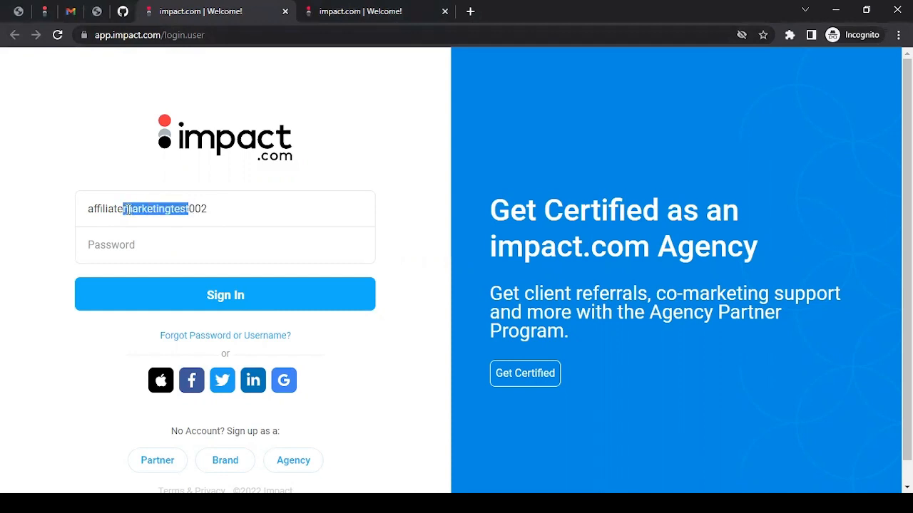
key("BackSpace")
type("0")
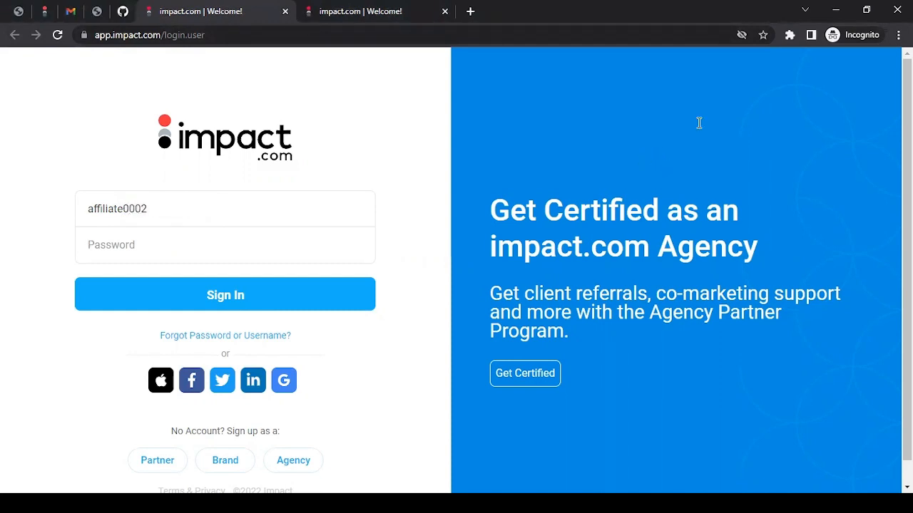
left_click(164, 244)
key("ctrl+v")
left_click(195, 293)
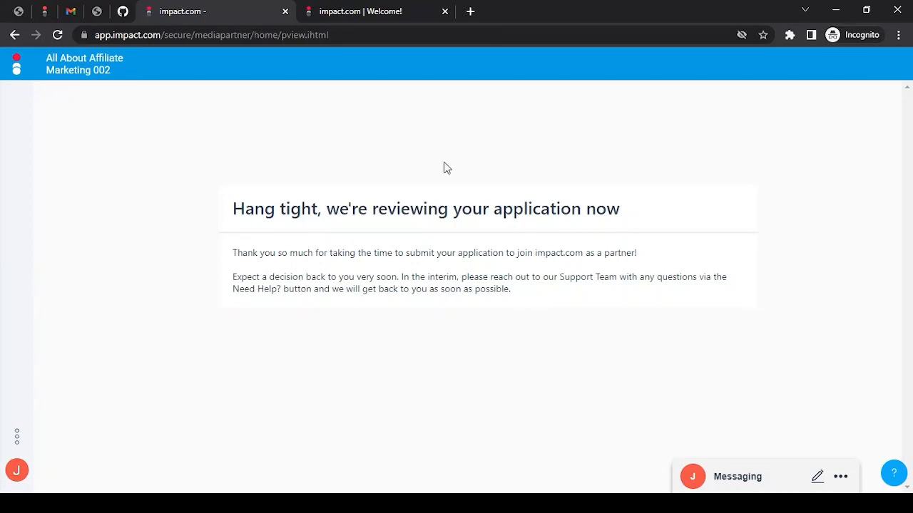
Step: Go to the impact.com Contact page and open the 'Need help signing in?' customer support form
left_click(44, 10)
left_click_drag(107, 36, 145, 35)
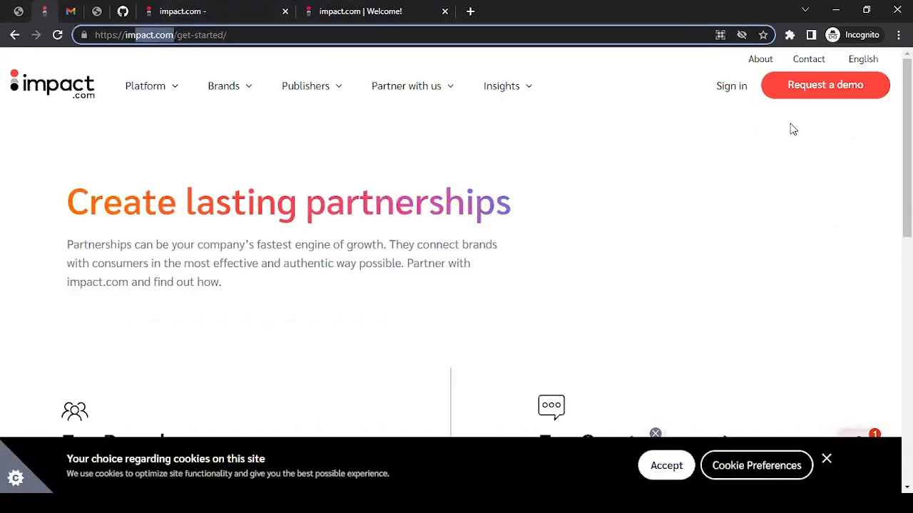
left_click(811, 63)
left_click(809, 61)
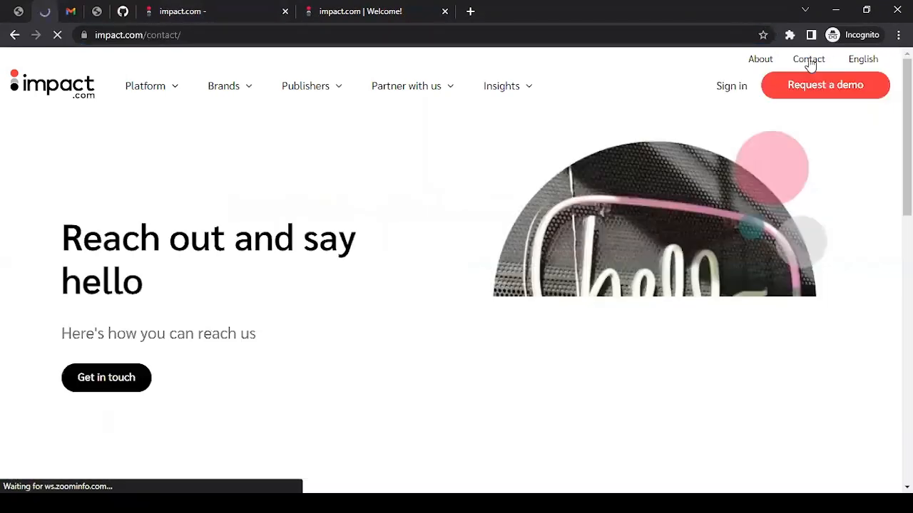
scroll(297, 261, "down", 8)
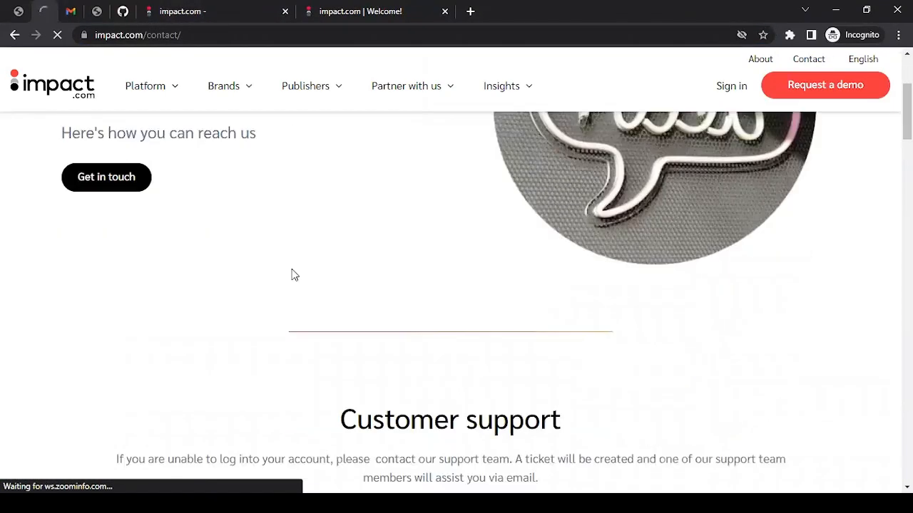
scroll(418, 236, "up", 1)
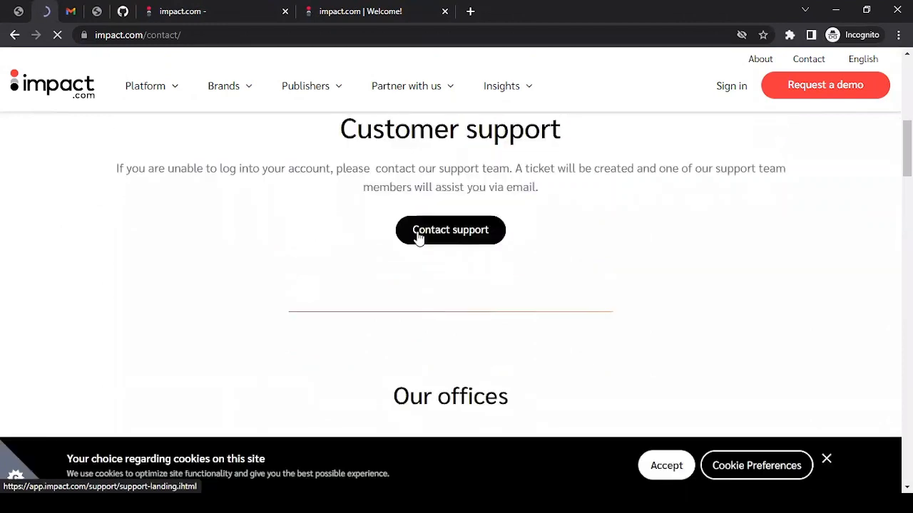
left_click(449, 255)
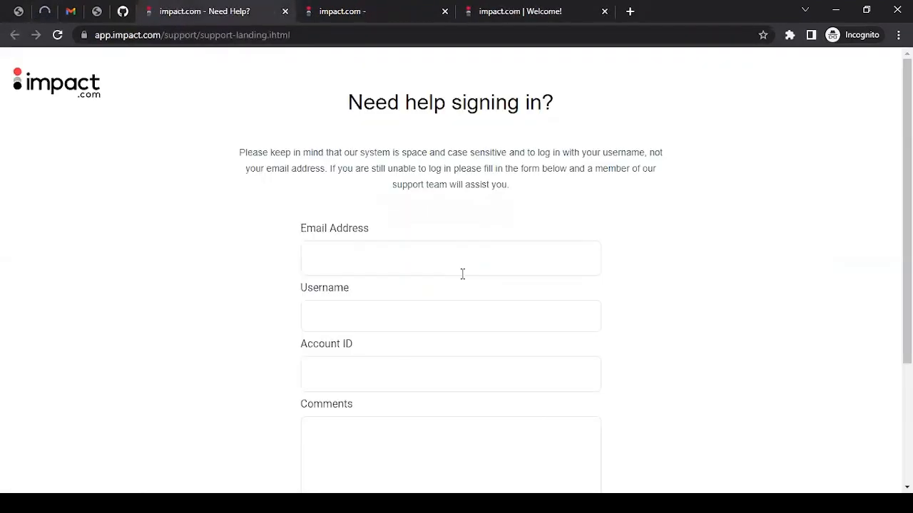
Step: Click through the Email, Username, Account ID and Comments fields without filling them, then return to Contact
left_click(450, 255)
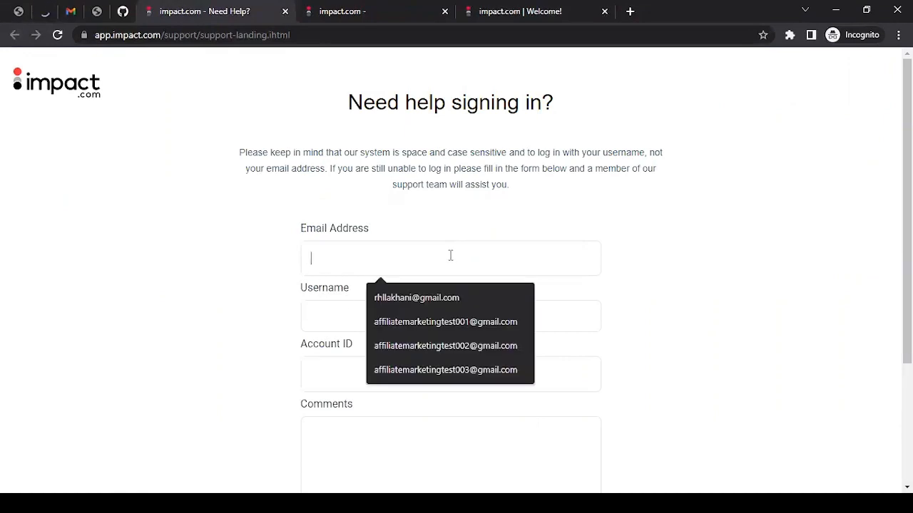
left_click(356, 318)
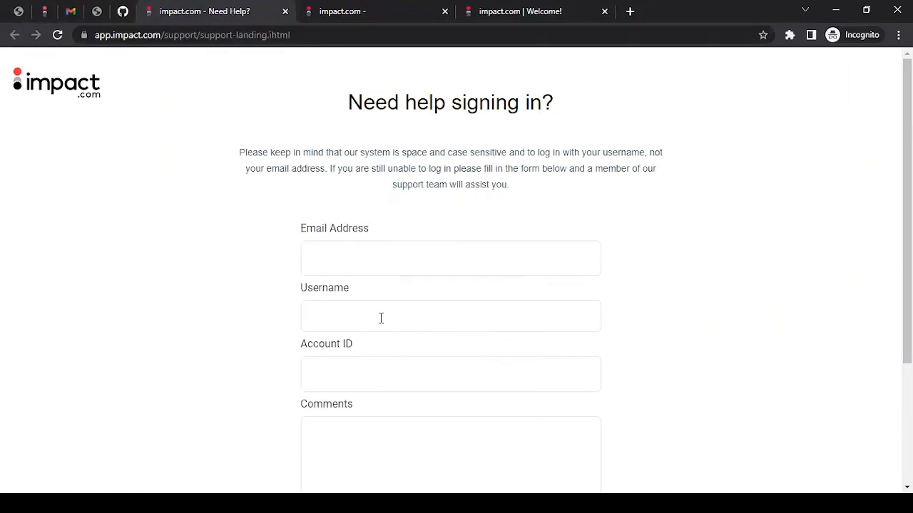
left_click(363, 366)
scroll(268, 387, "down", 1)
left_click(421, 359)
scroll(420, 352, "down", 2)
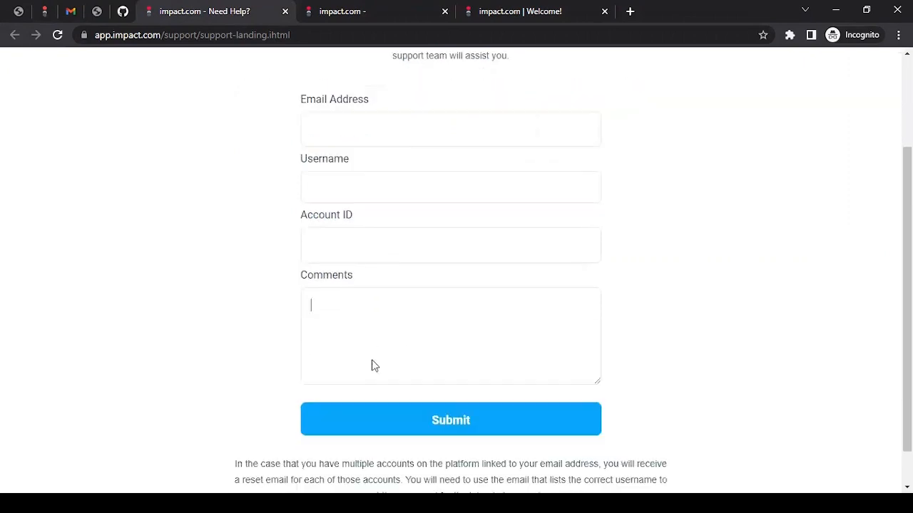
scroll(511, 346, "up", 3)
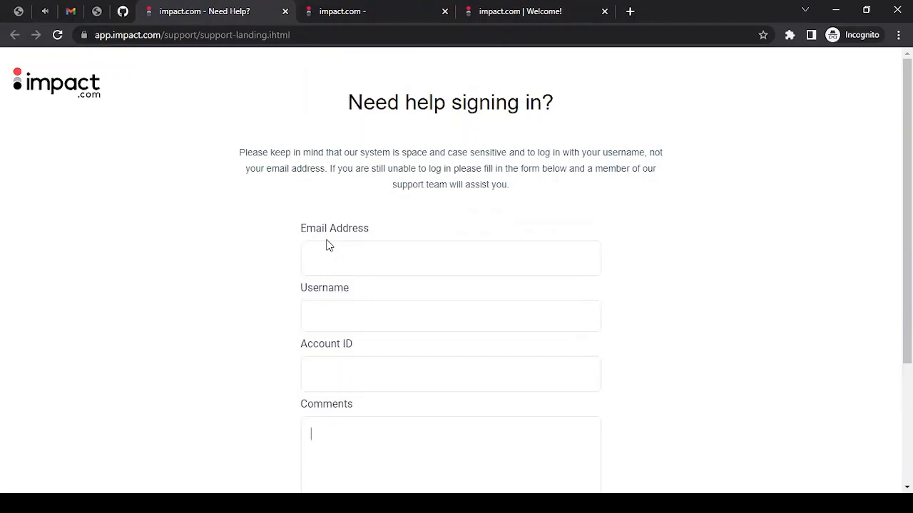
left_click(47, 8)
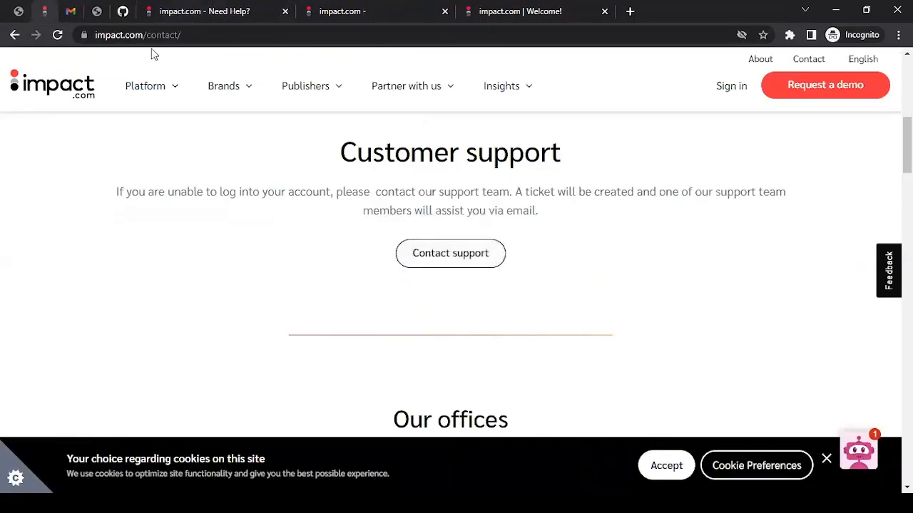
Step: Highlight the Publisher/Partner inquiries email on the Contact page, then show the 'Thank you for Watching!' slide
left_click(107, 36)
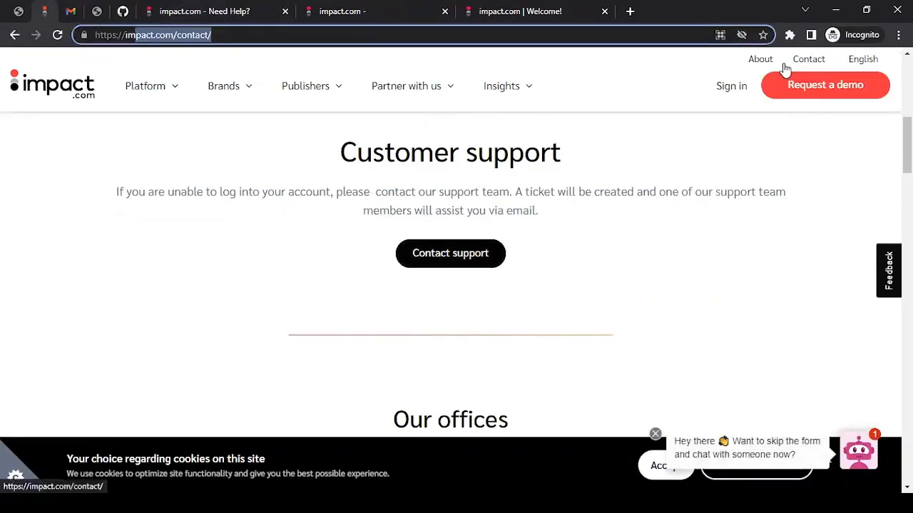
scroll(625, 279, "down", 3)
scroll(625, 279, "down", 10)
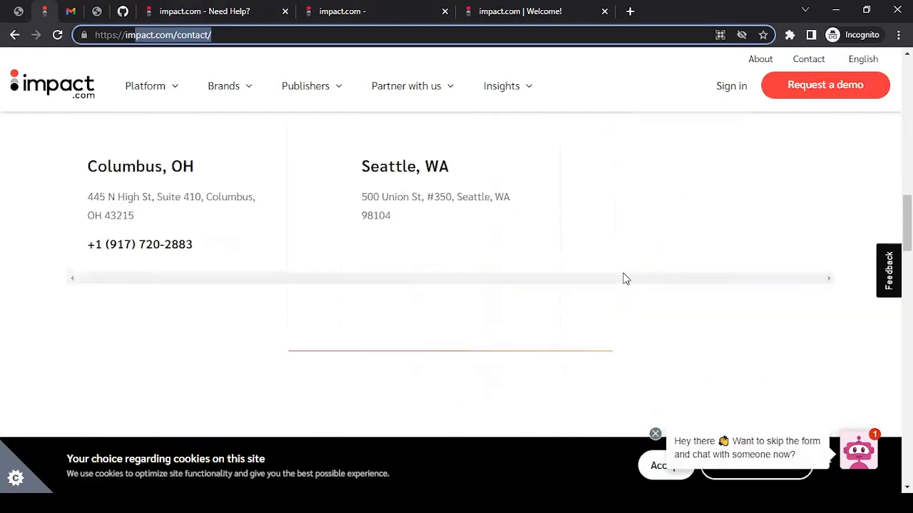
left_click_drag(359, 137, 491, 176)
scroll(363, 235, "down", 4)
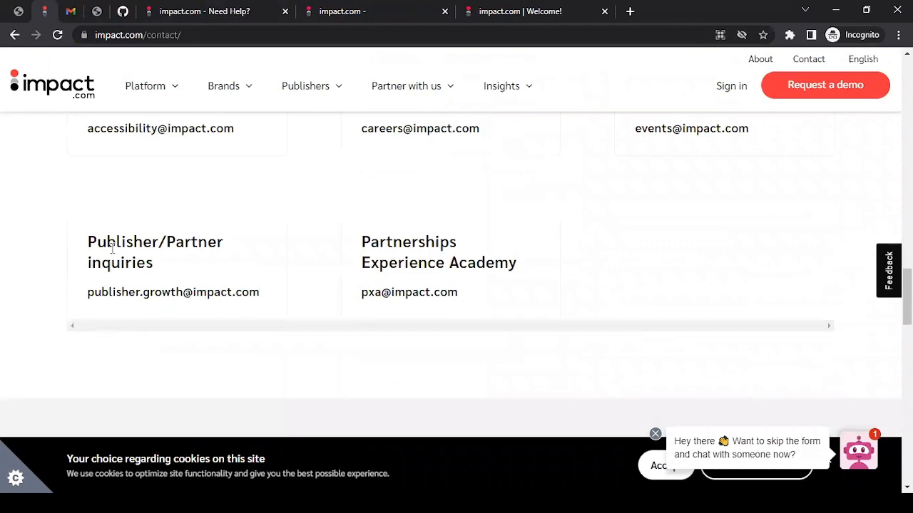
left_click_drag(88, 243, 204, 262)
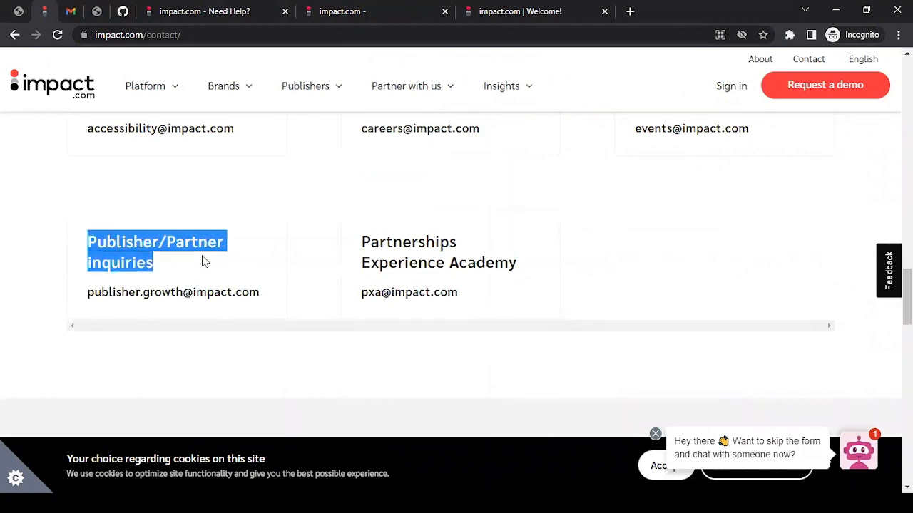
left_click_drag(256, 291, 75, 294)
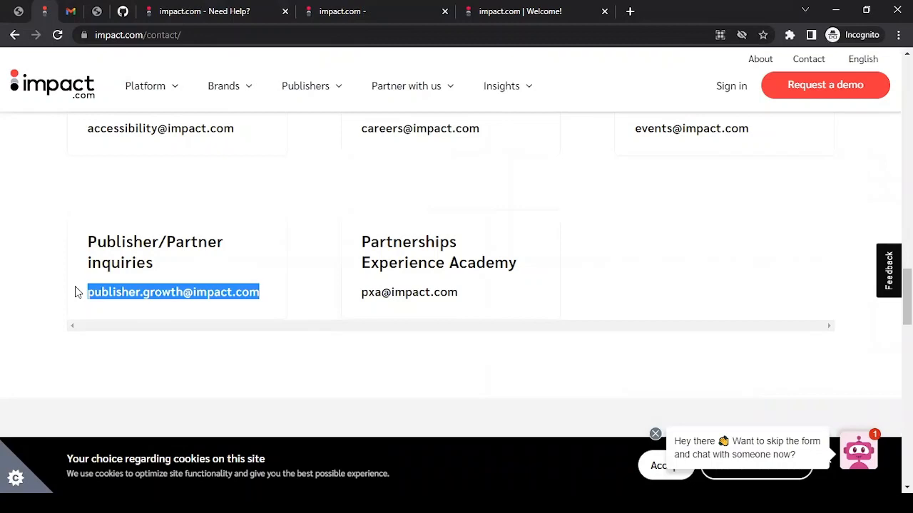
scroll(88, 261, "down", 10)
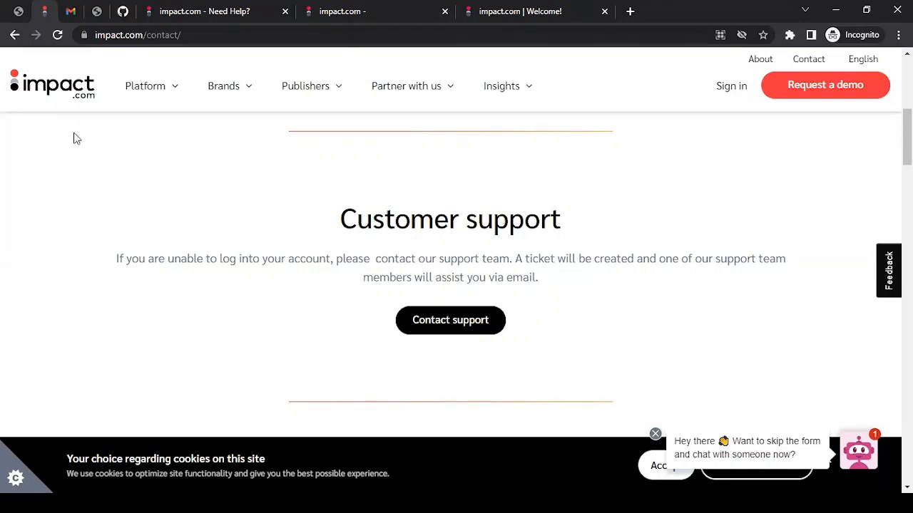
left_click(100, 9)
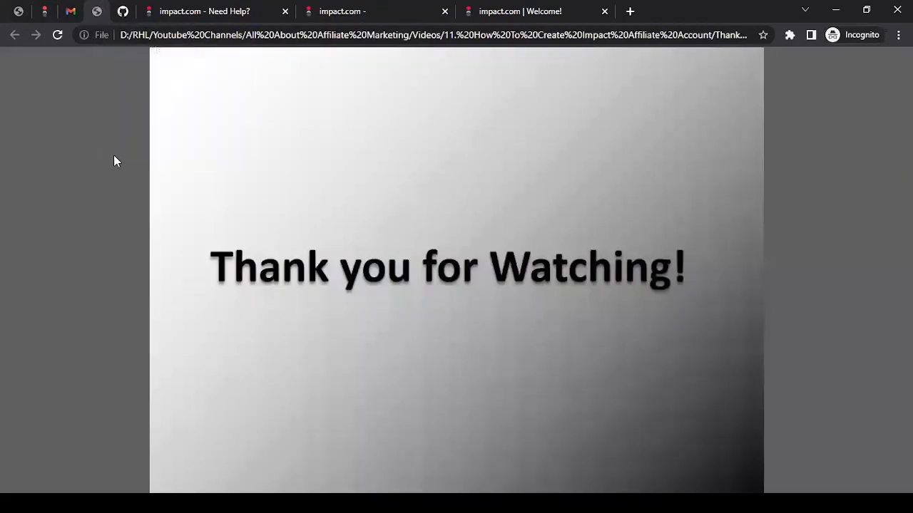